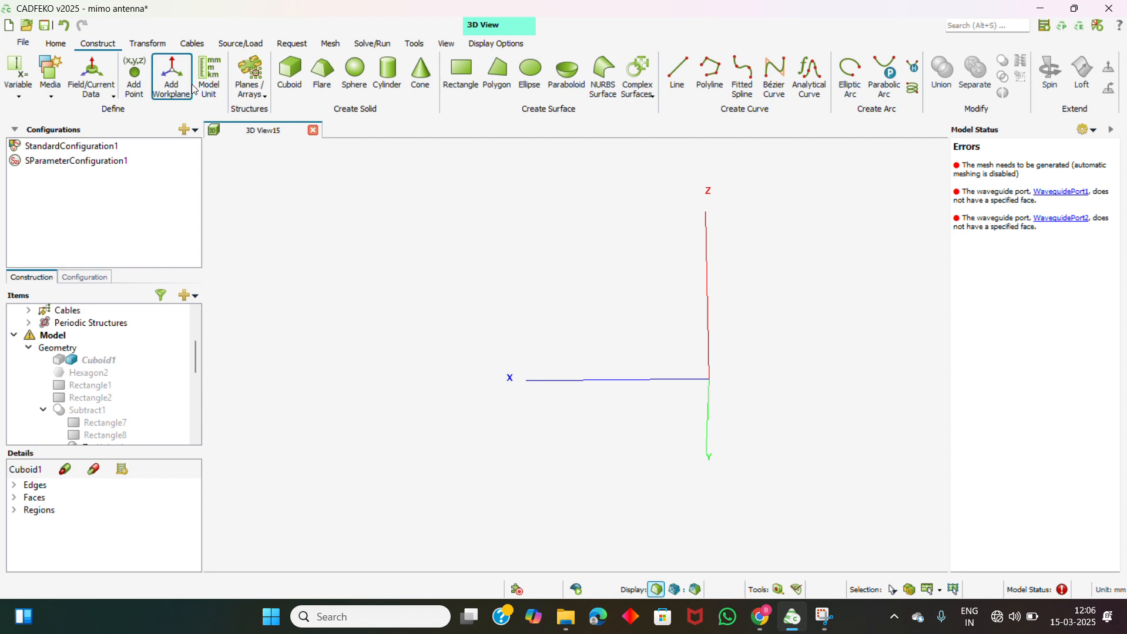
Set the model unit to millimetres.
{"action": "left_click", "coordinate": [210, 90]}
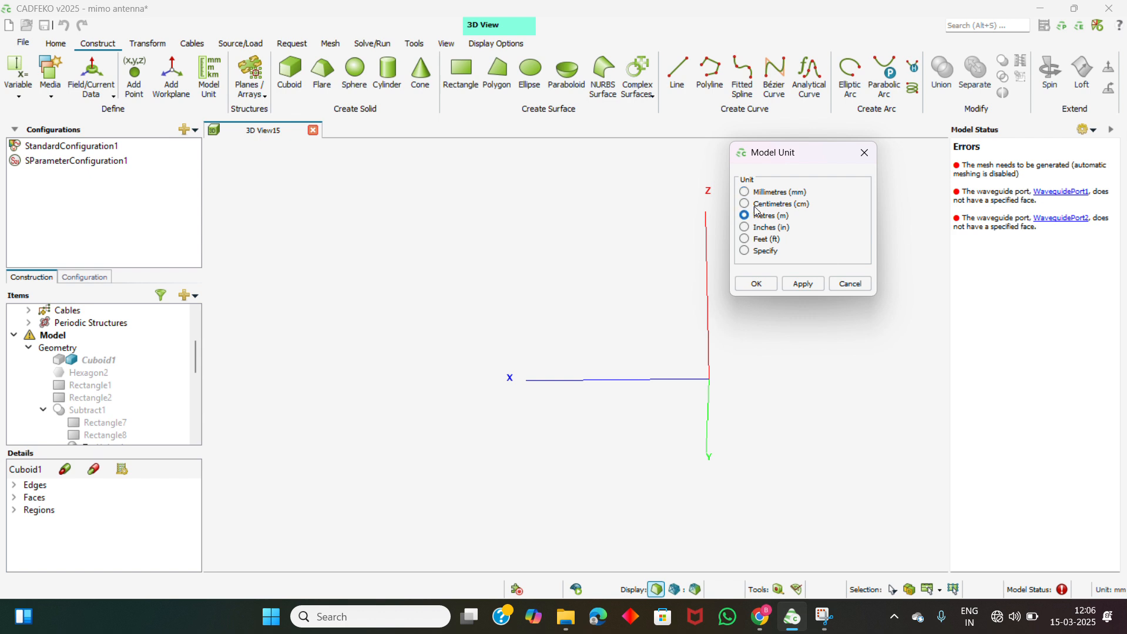
{"action": "left_click", "coordinate": [744, 193]}
{"action": "left_click", "coordinate": [757, 285]}
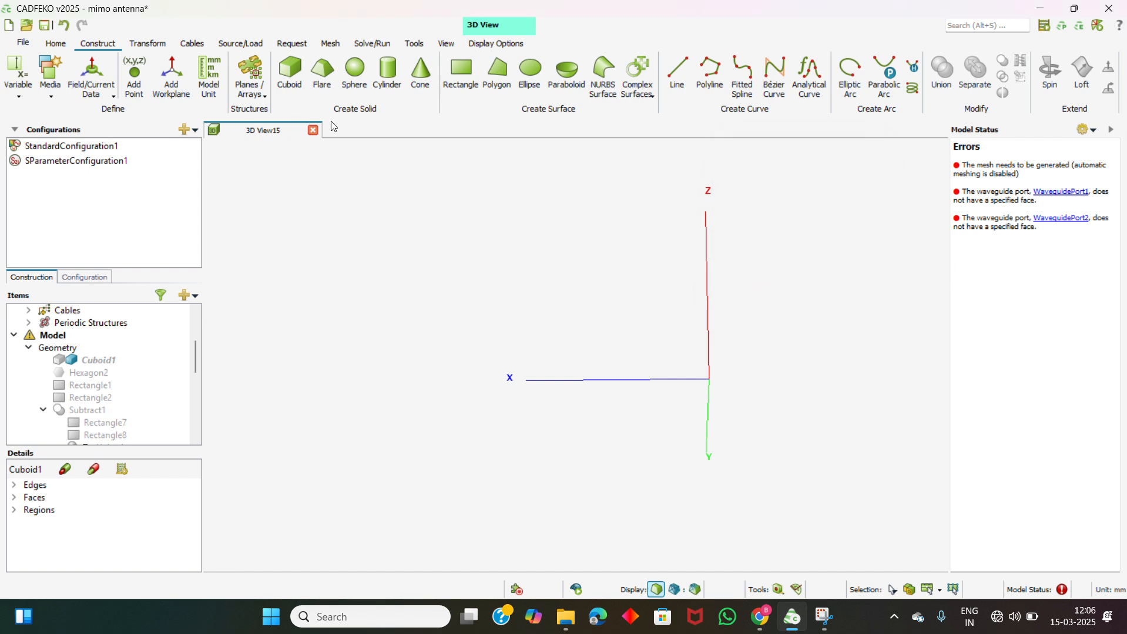
Examine the base corner and dimensions of the substrate cuboid Cuboid1.
{"action": "left_click", "coordinate": [295, 75]}
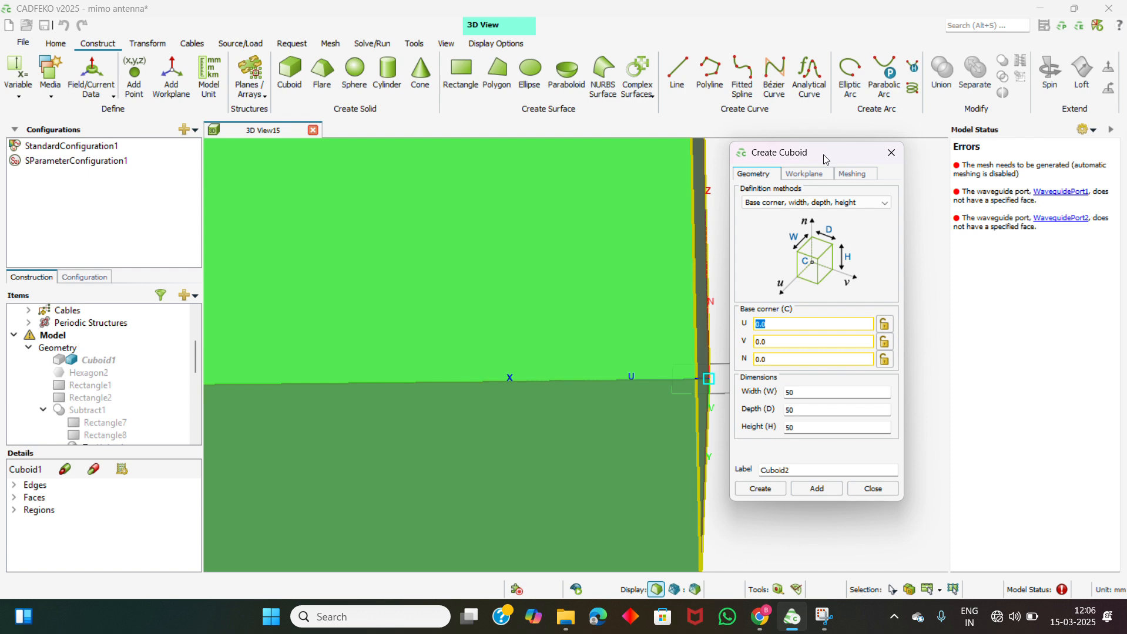
{"action": "left_click", "coordinate": [890, 154]}
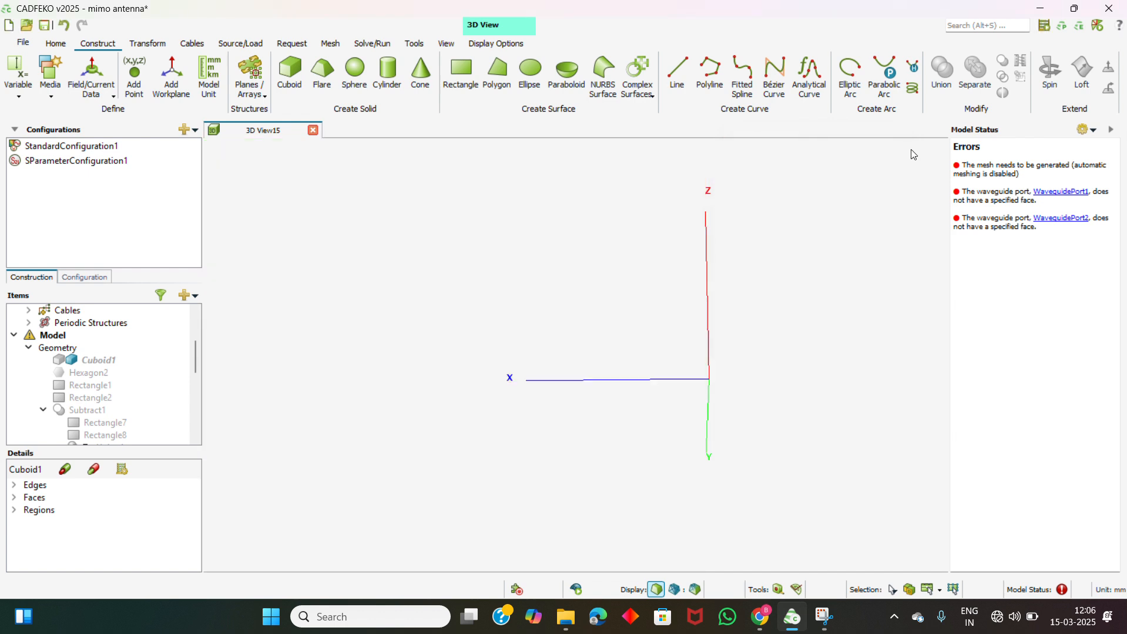
{"action": "left_click", "coordinate": [109, 361]}
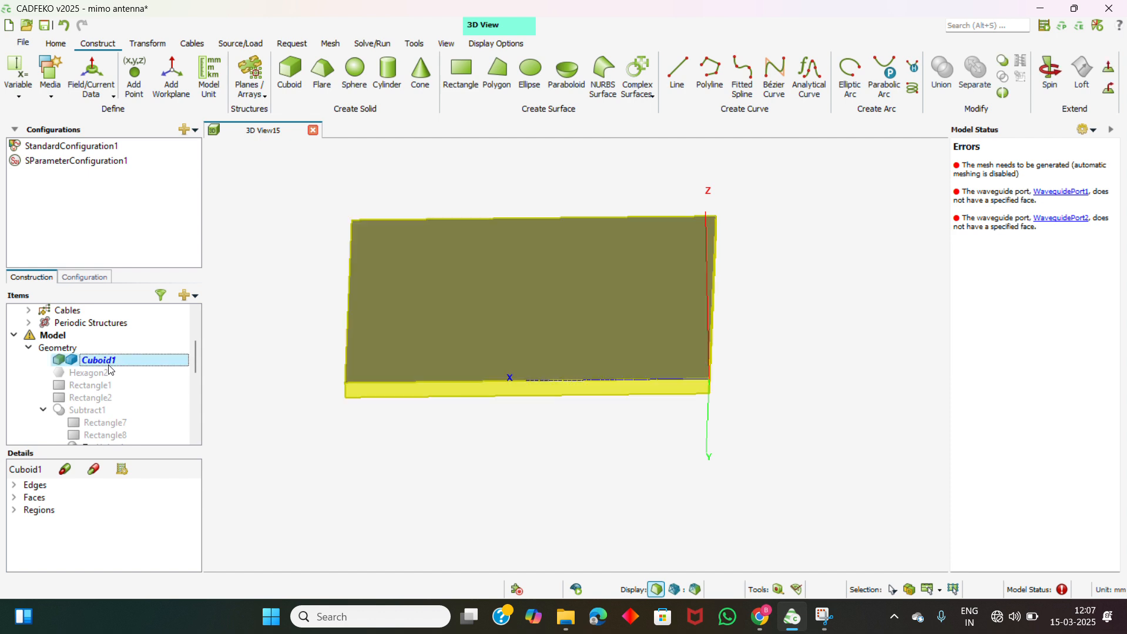
{"action": "double_click", "coordinate": [127, 361]}
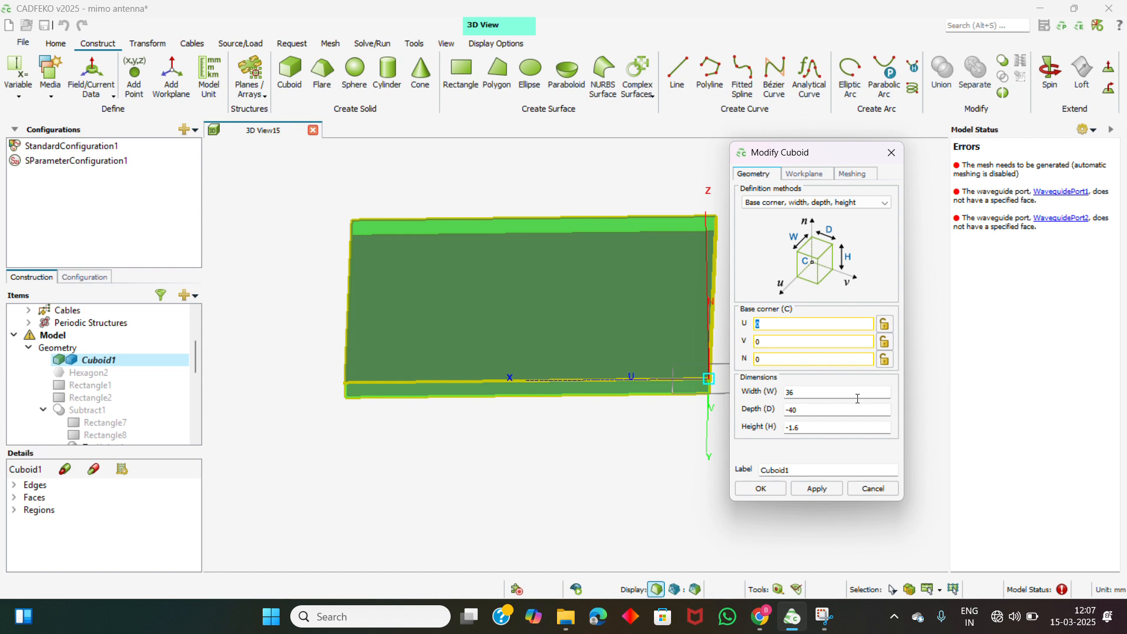
{"action": "left_click", "coordinate": [775, 491]}
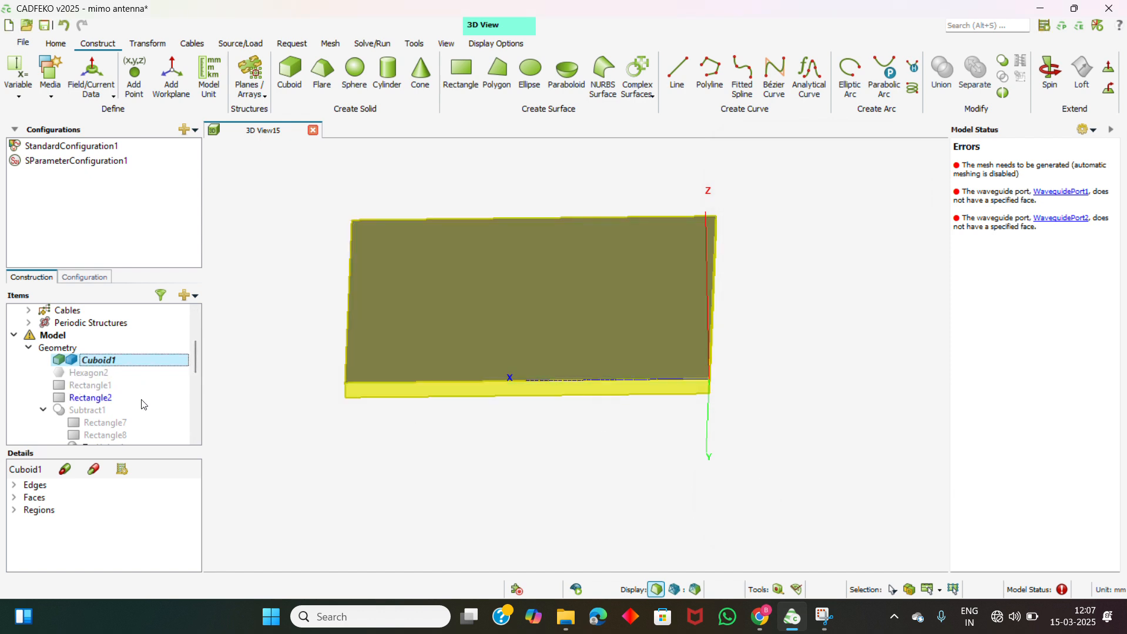
Examine the base corner, width and depth of the Feed2 rectangle inside Union1.
{"action": "scroll", "coordinate": [144, 405], "scroll_direction": "down", "scroll_amount": 3}
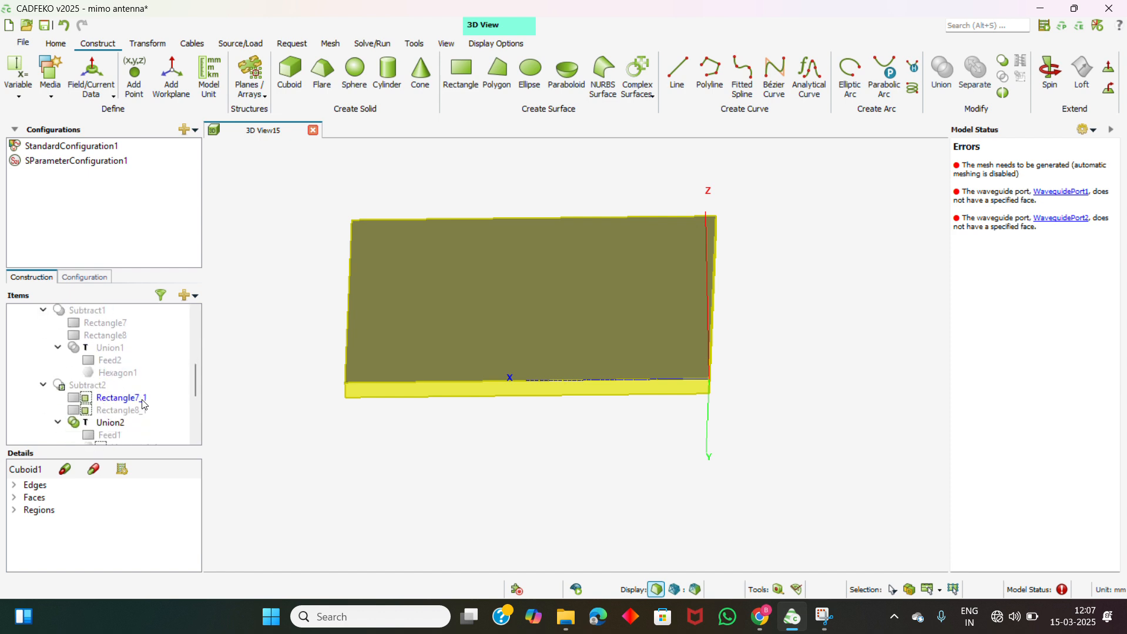
{"action": "scroll", "coordinate": [141, 403], "scroll_direction": "up", "scroll_amount": 1}
{"action": "left_click", "coordinate": [117, 376]}
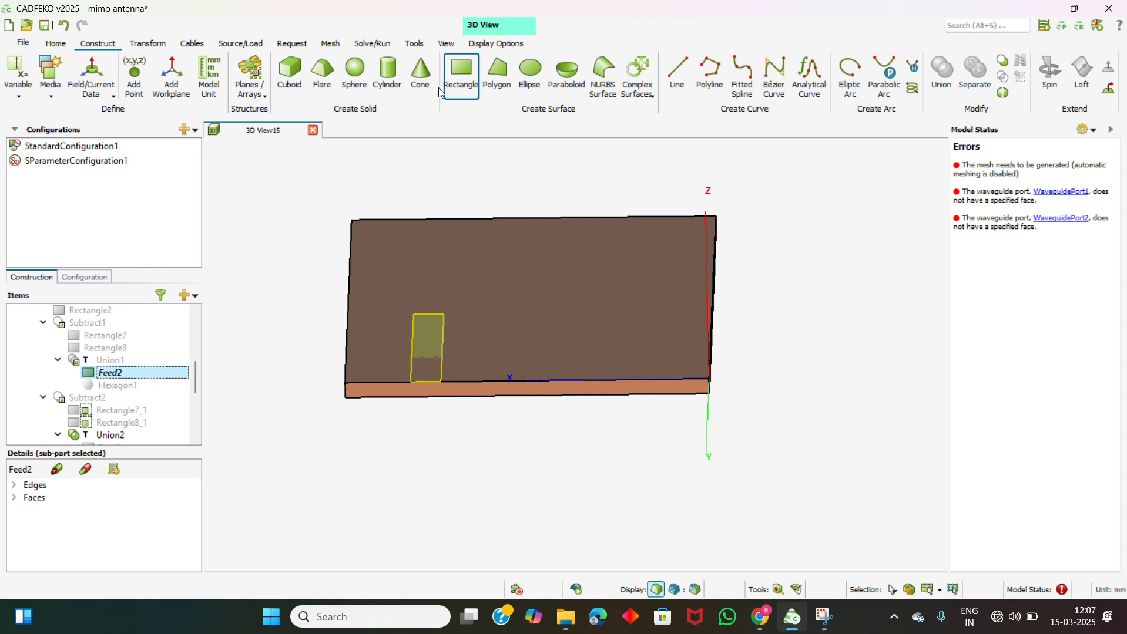
{"action": "double_click", "coordinate": [150, 374]}
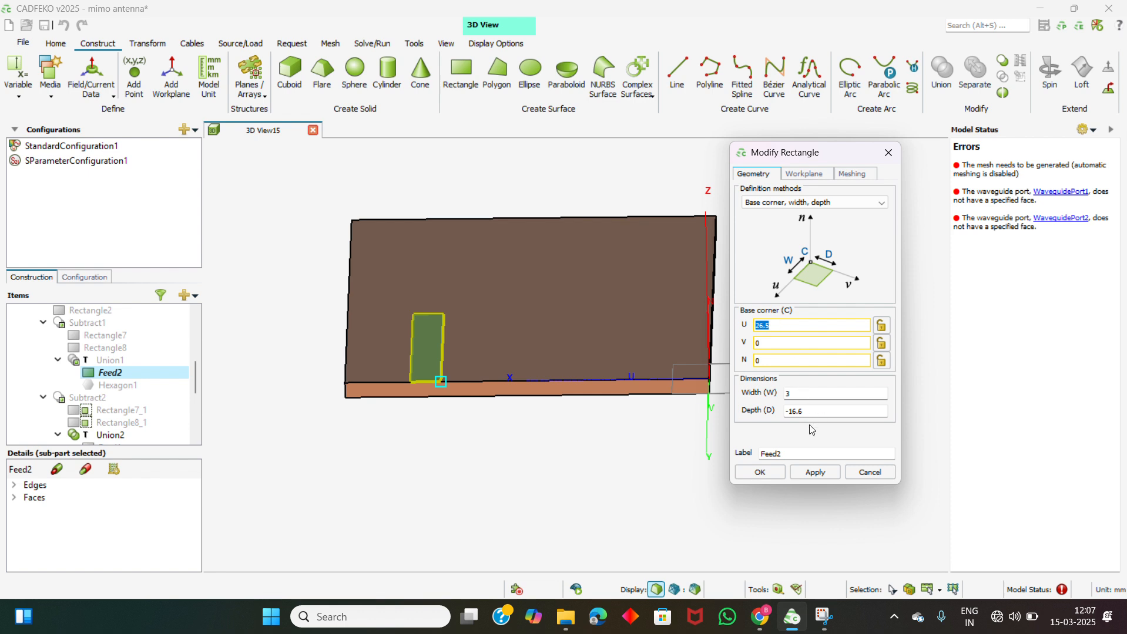
{"action": "left_click", "coordinate": [762, 471]}
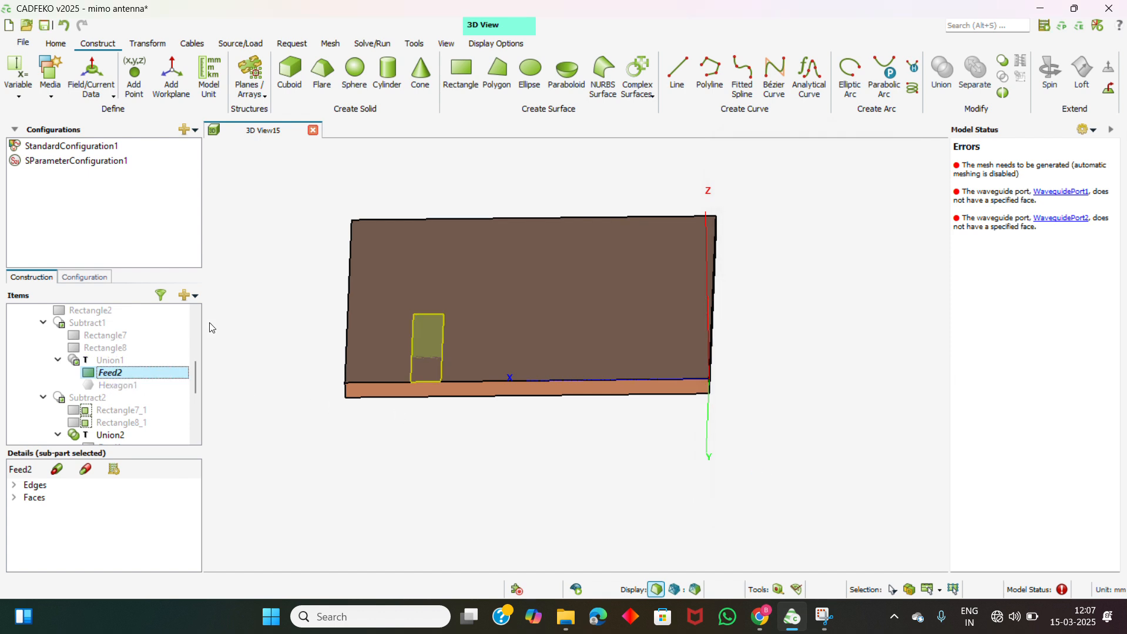
Look up the hexagon surface options and examine the centre point and width of Hexagon1.
{"action": "left_click", "coordinate": [648, 89]}
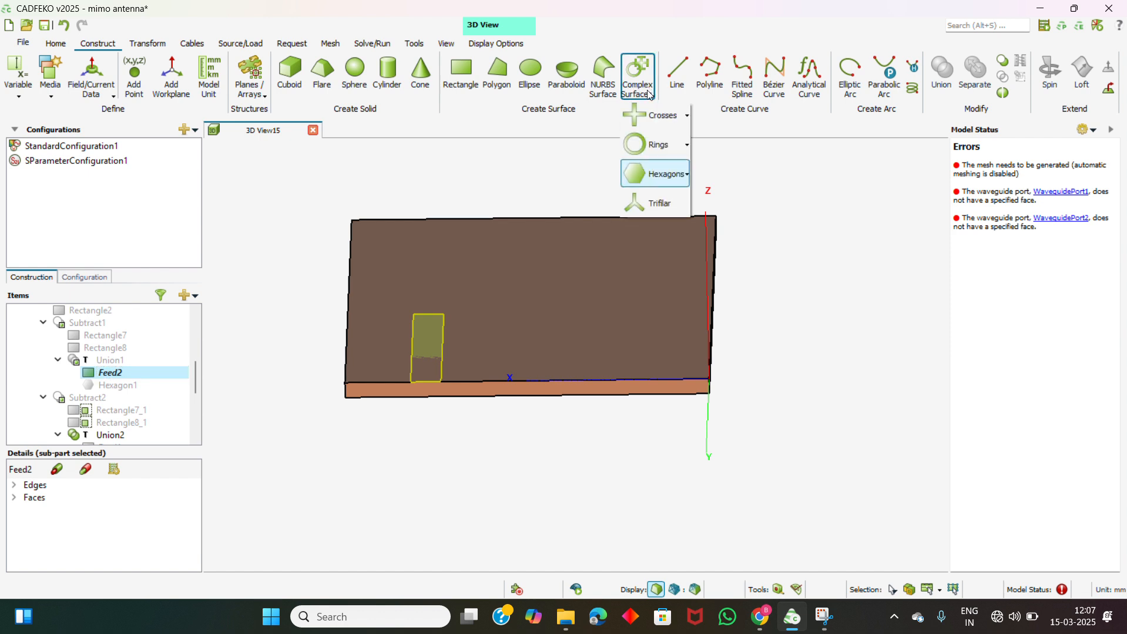
{"action": "left_click", "coordinate": [679, 175]}
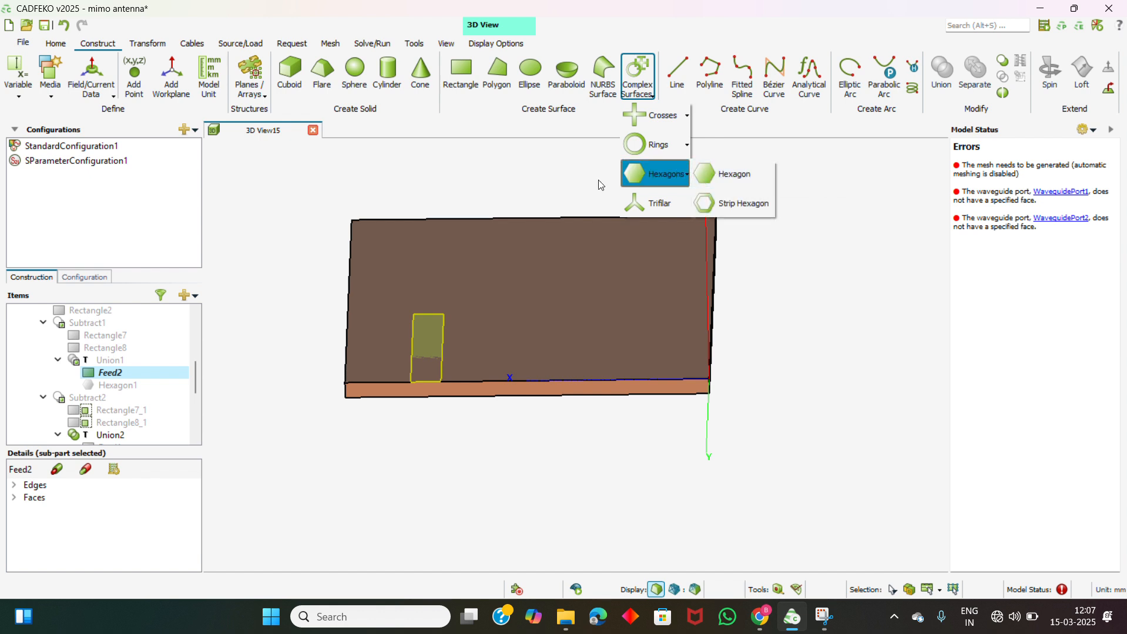
{"action": "left_click", "coordinate": [463, 191]}
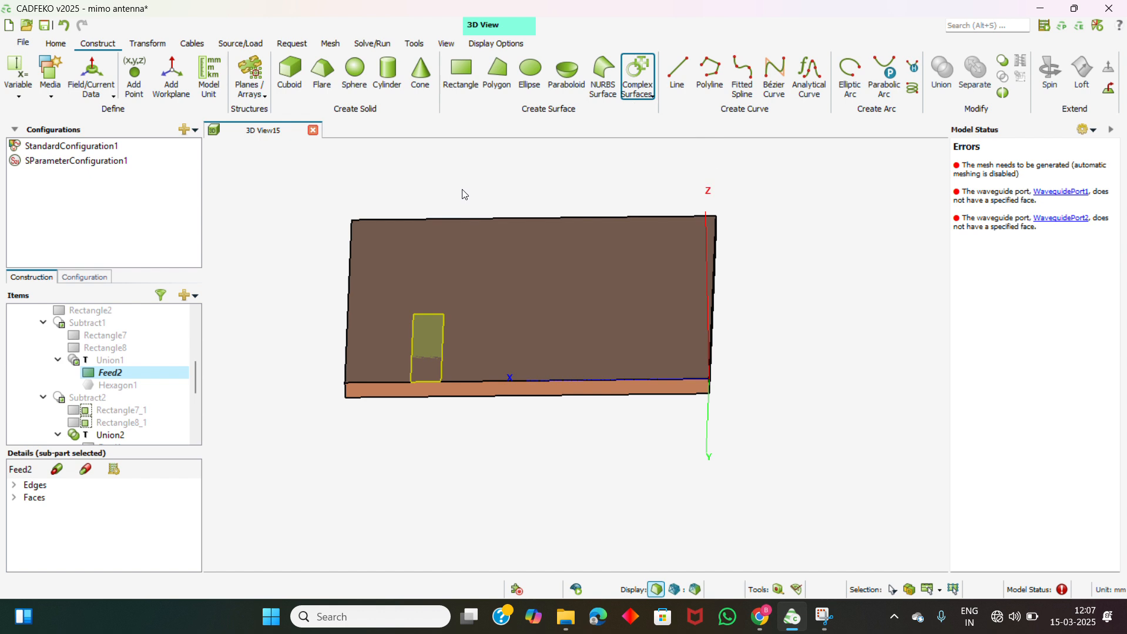
{"action": "left_click", "coordinate": [148, 387]}
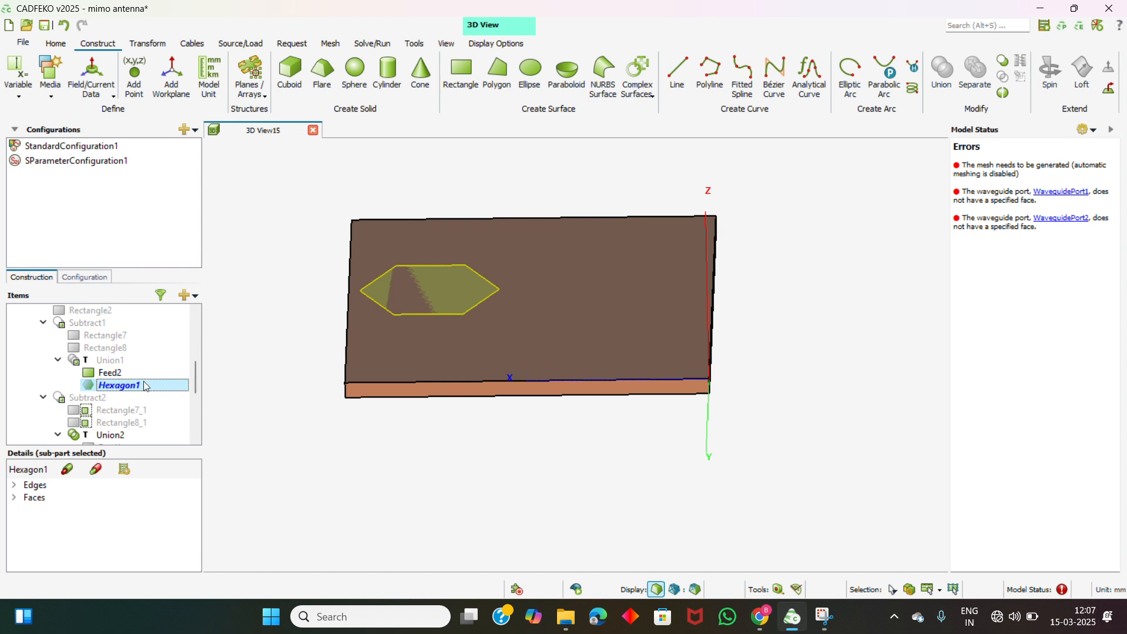
{"action": "double_click", "coordinate": [146, 386]}
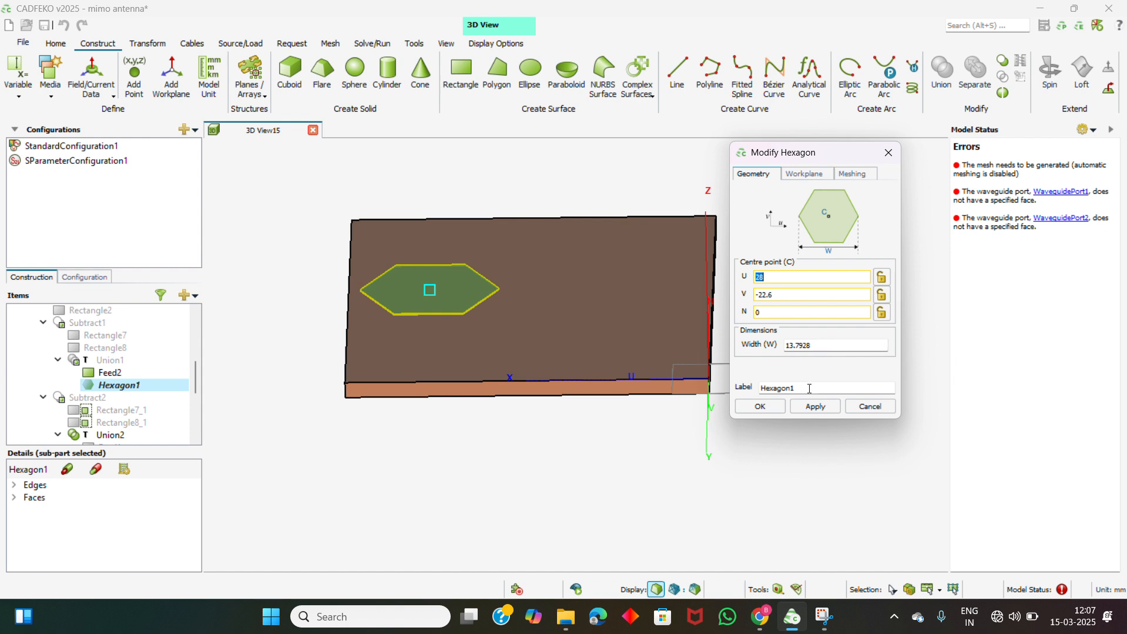
{"action": "left_click", "coordinate": [767, 407]}
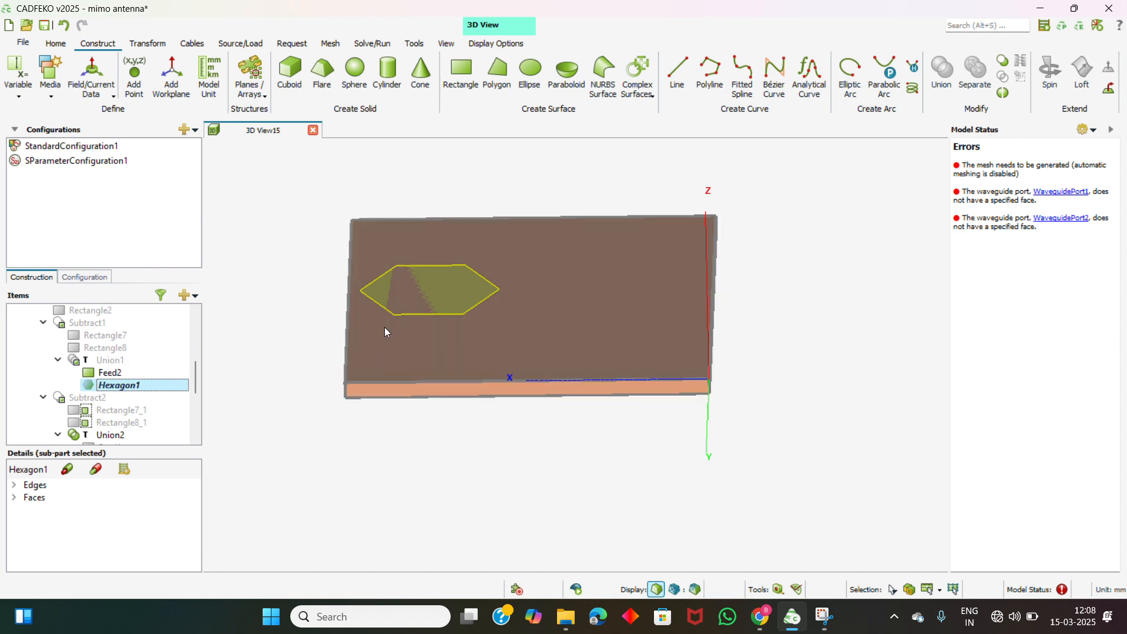
Highlight Feed2 and Hexagon1, the two parts that make up Union1.
{"action": "left_click", "coordinate": [130, 374]}
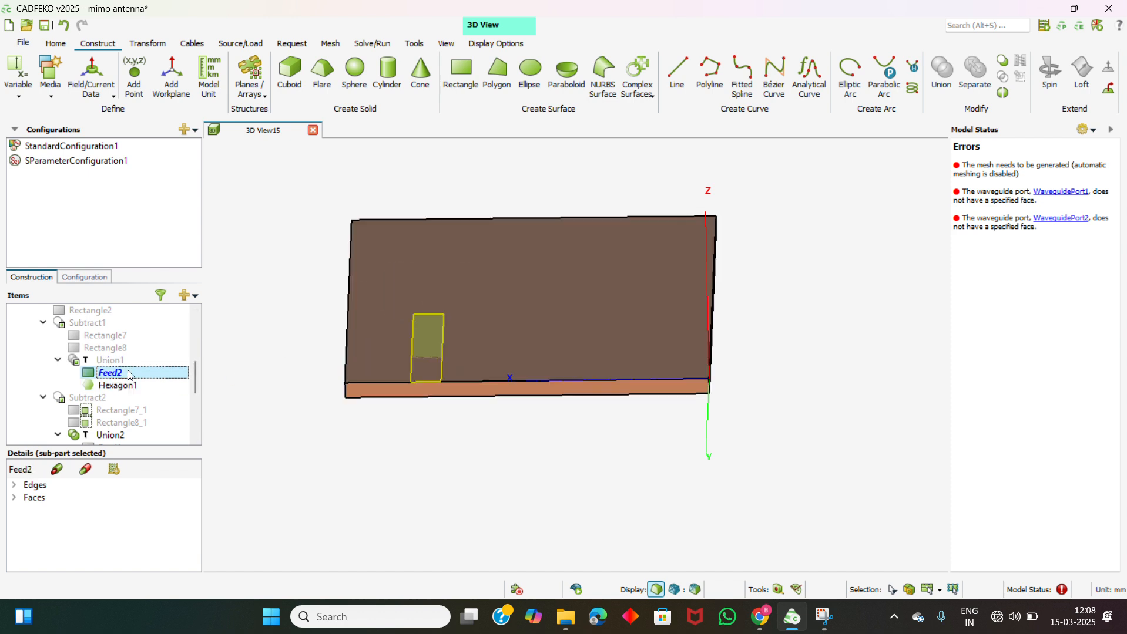
{"action": "left_click", "coordinate": [133, 385]}
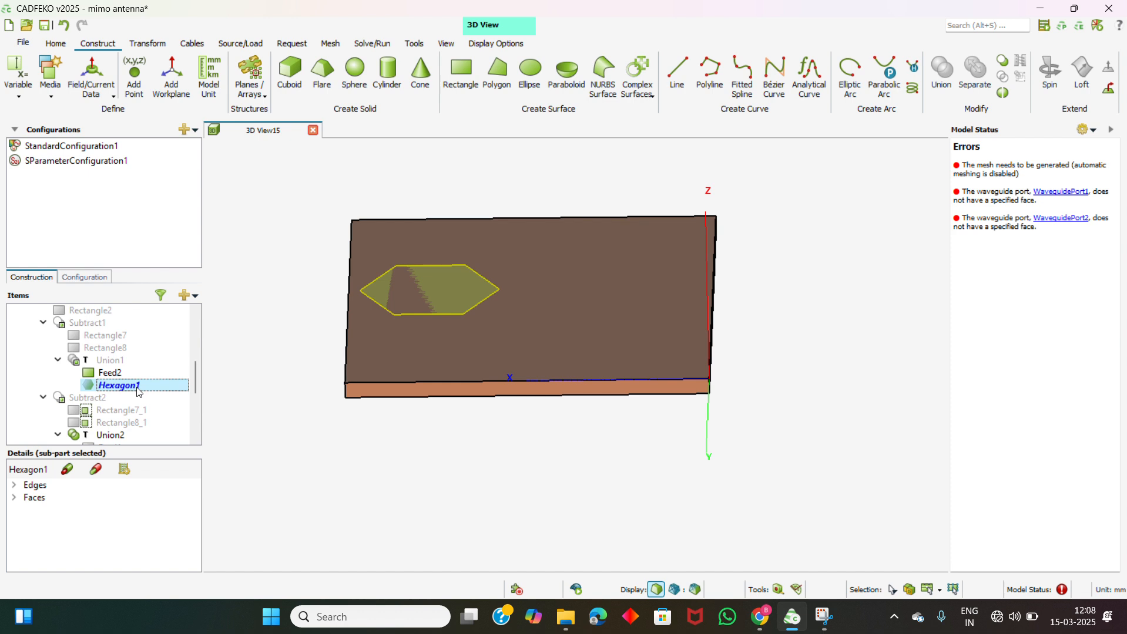
{"action": "left_click", "coordinate": [134, 377]}
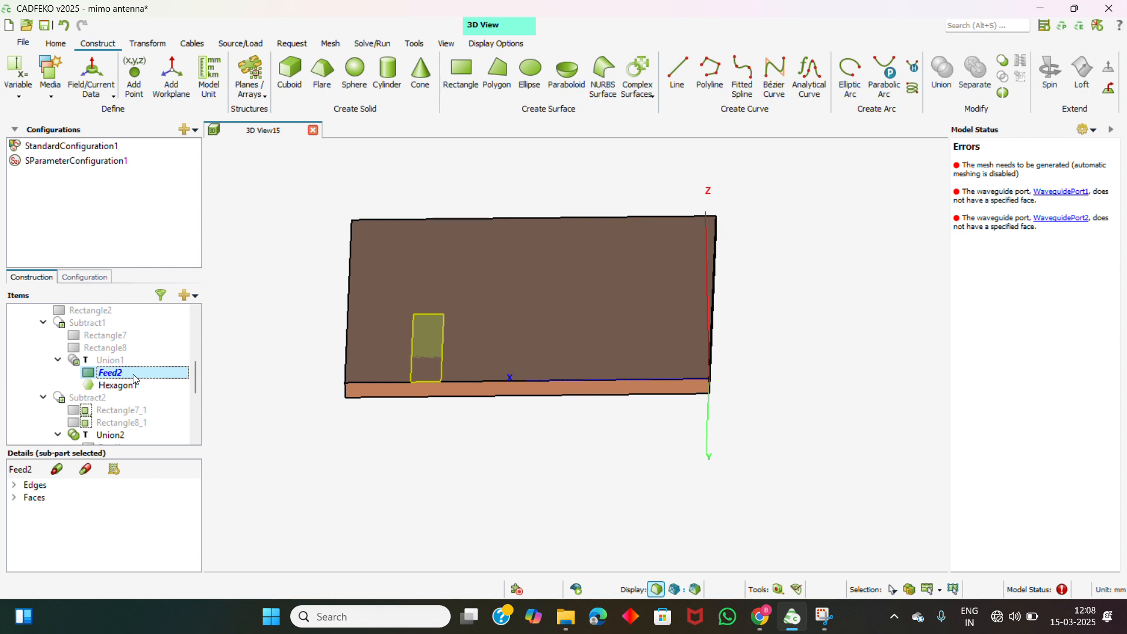
{"action": "left_click", "coordinate": [135, 381], "text": "ctrl"}
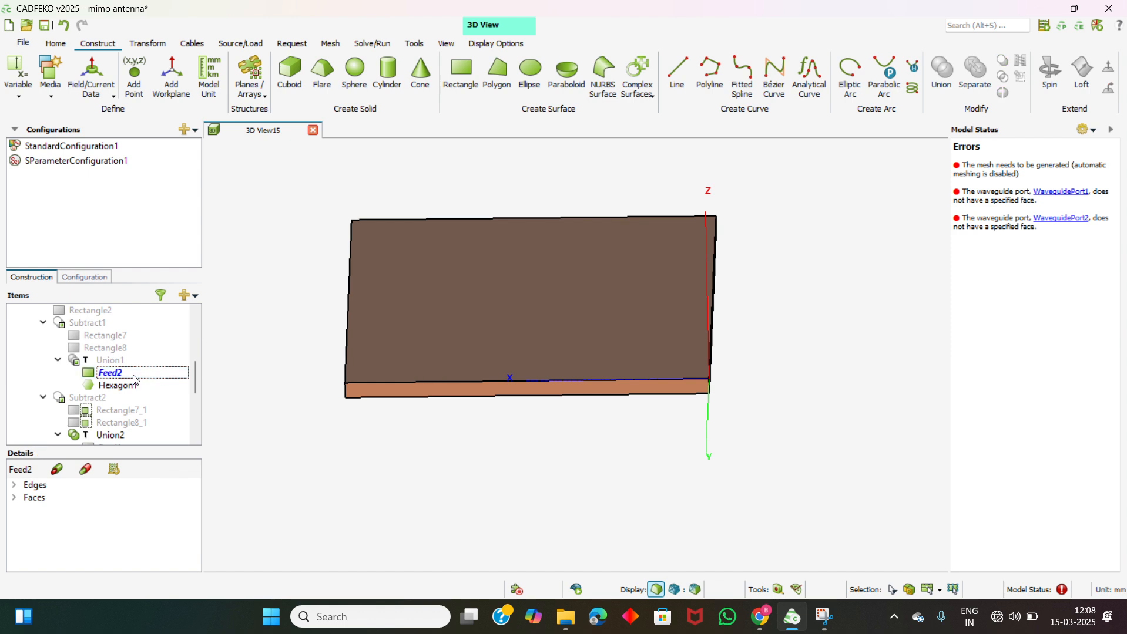
{"action": "left_click", "coordinate": [135, 379]}
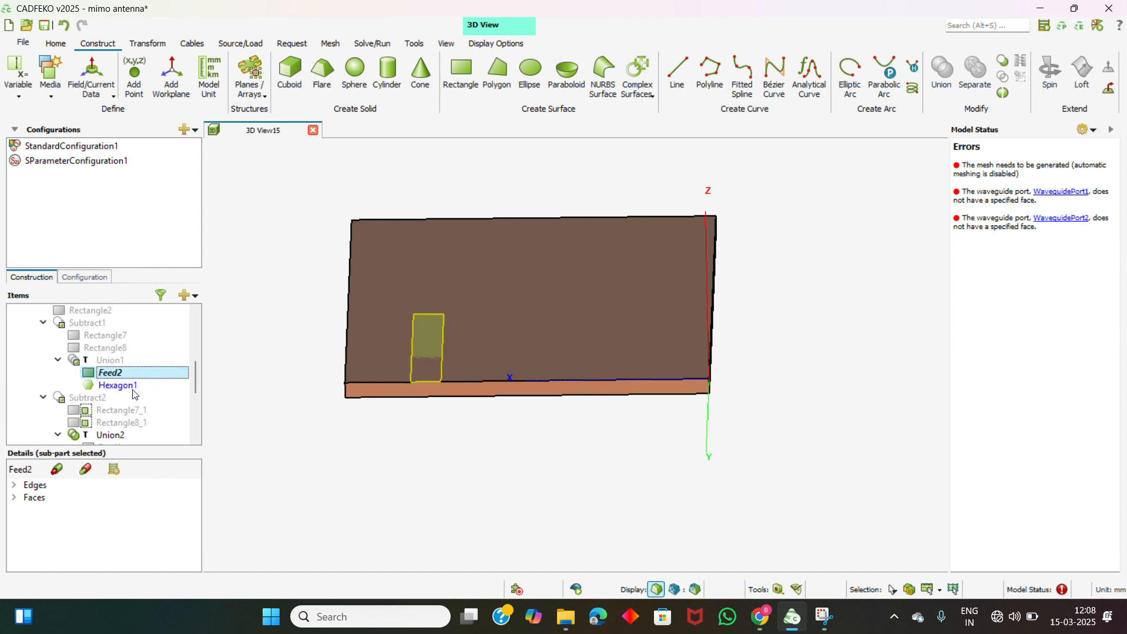
{"action": "left_click", "coordinate": [135, 389], "text": "ctrl"}
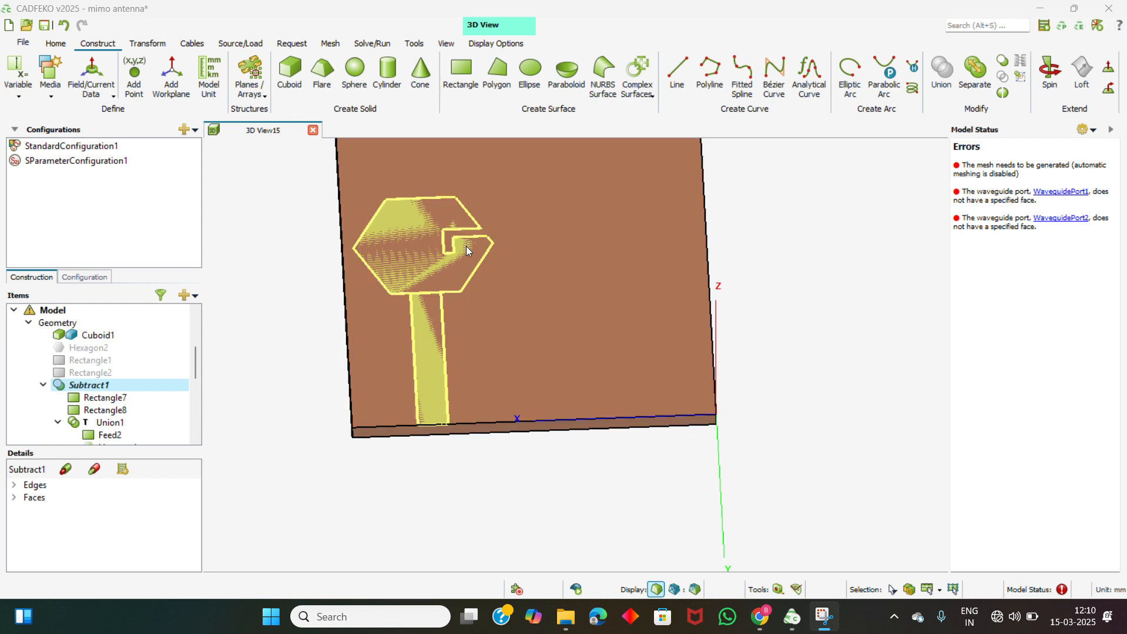
Examine the base corners and dimensions of the slot rectangles Rectangle7 and Rectangle8 inside Subtract1.
{"action": "left_click", "coordinate": [121, 398]}
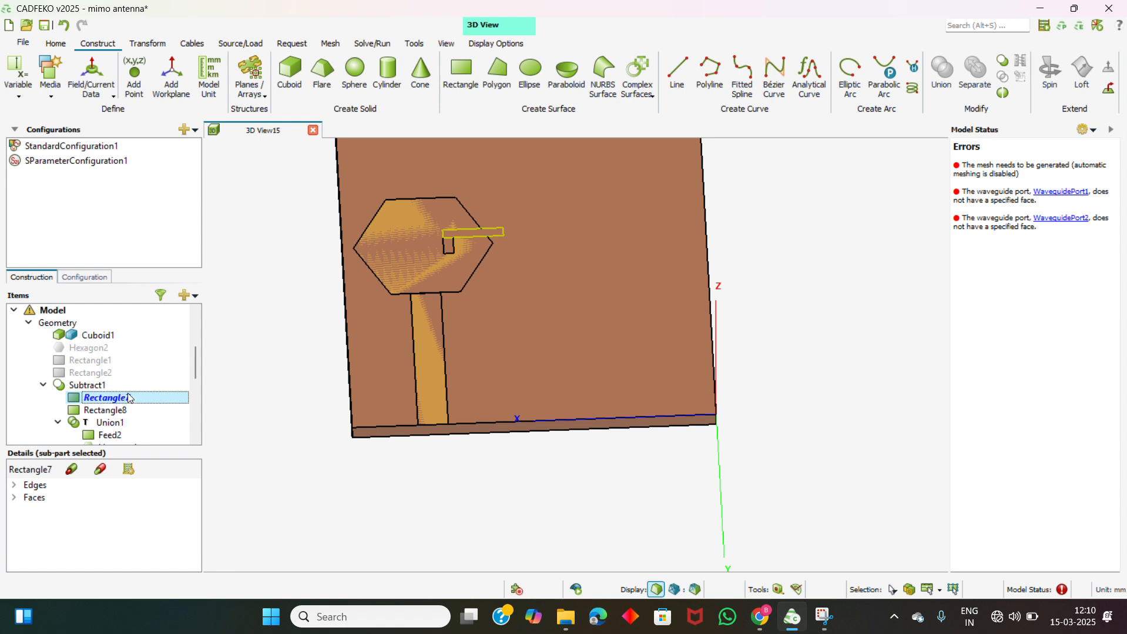
{"action": "double_click", "coordinate": [129, 399]}
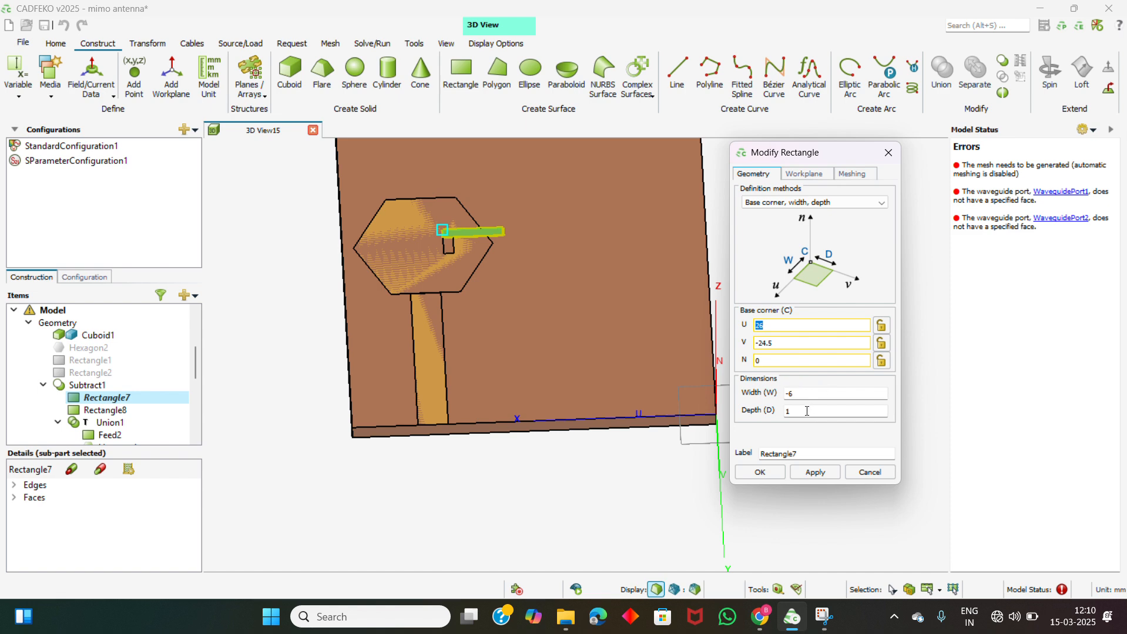
{"action": "left_click", "coordinate": [760, 473]}
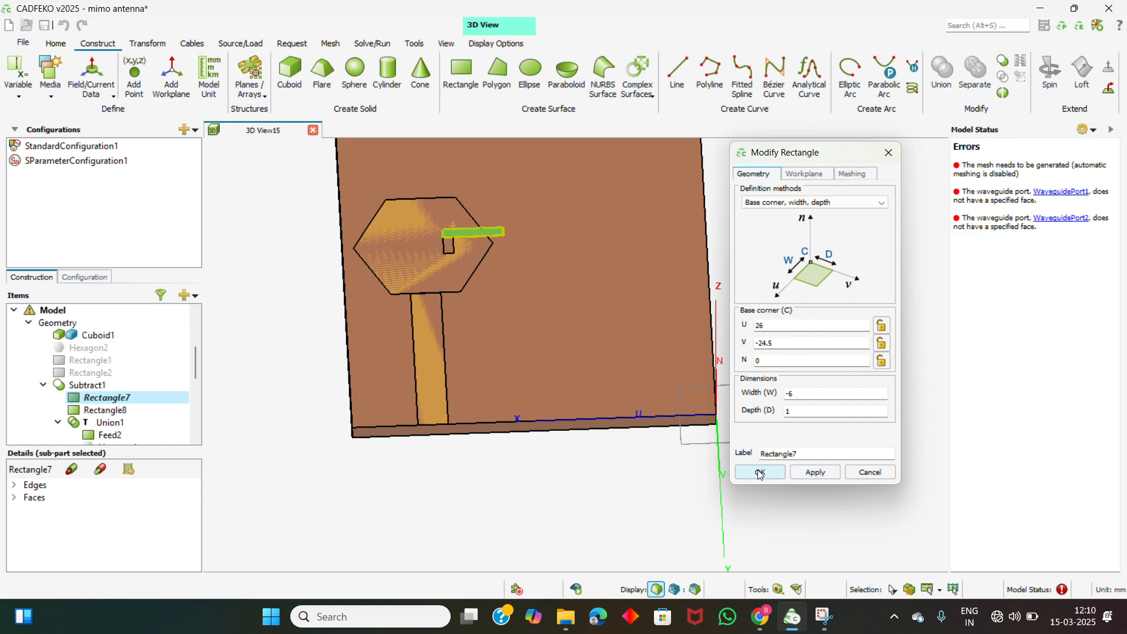
{"action": "double_click", "coordinate": [137, 411]}
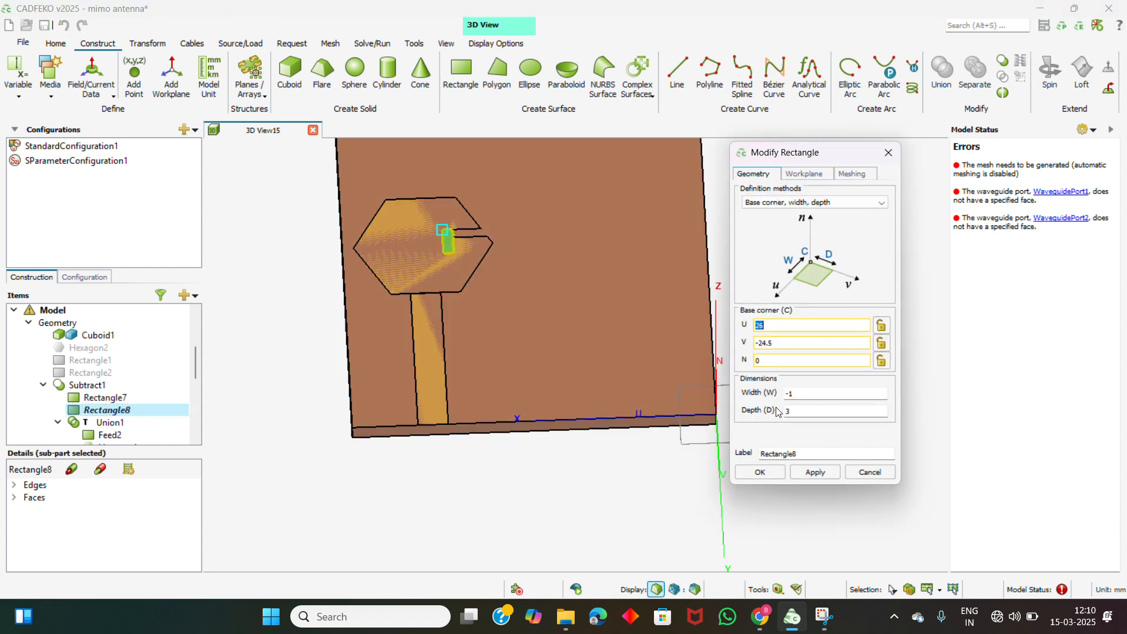
{"action": "left_click", "coordinate": [764, 473]}
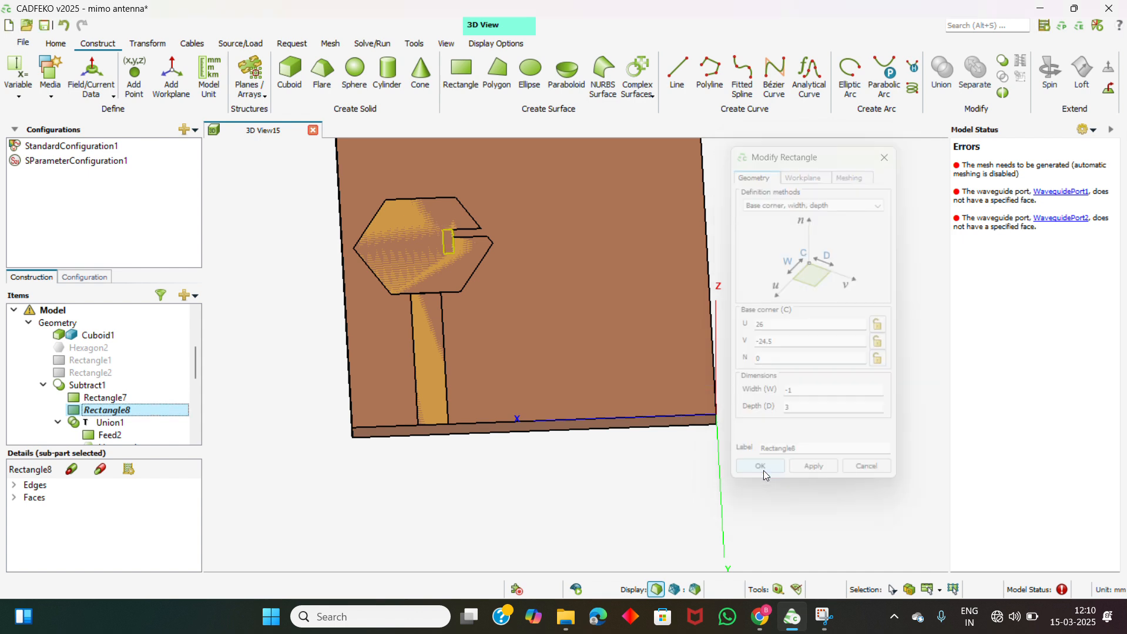
Highlight Rectangle7 and Rectangle8 together to view the slot cut from the hexagonal patch, and clear the selection.
{"action": "scroll", "coordinate": [182, 407], "scroll_direction": "down", "scroll_amount": 2}
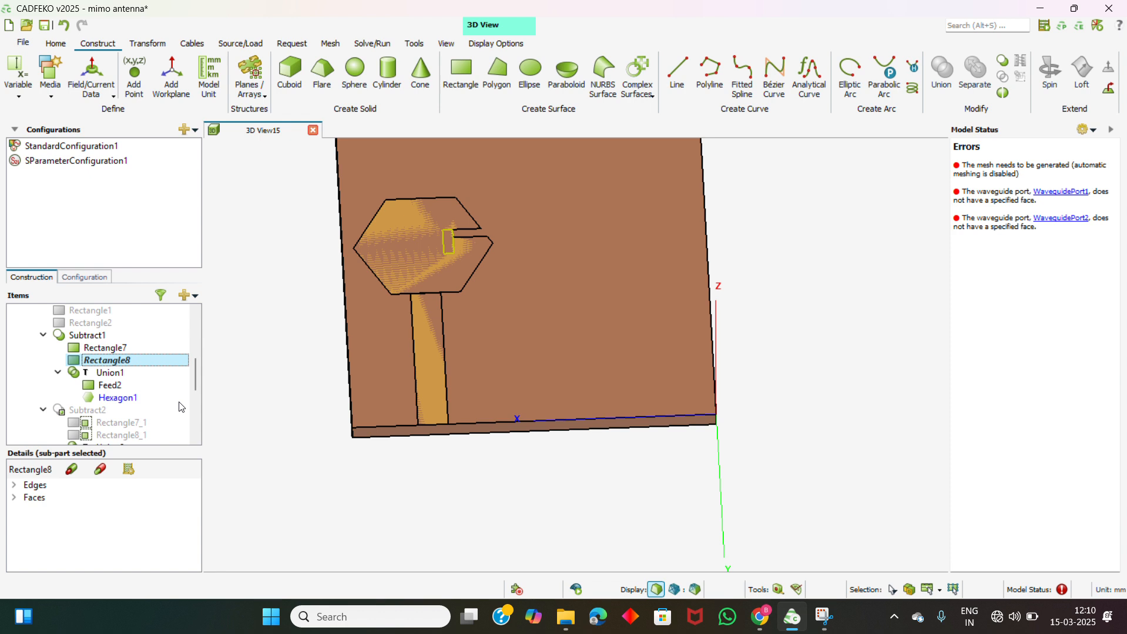
{"action": "left_click", "coordinate": [141, 349]}
{"action": "left_click", "coordinate": [132, 362]}
{"action": "left_click", "coordinate": [143, 348], "text": "ctrl"}
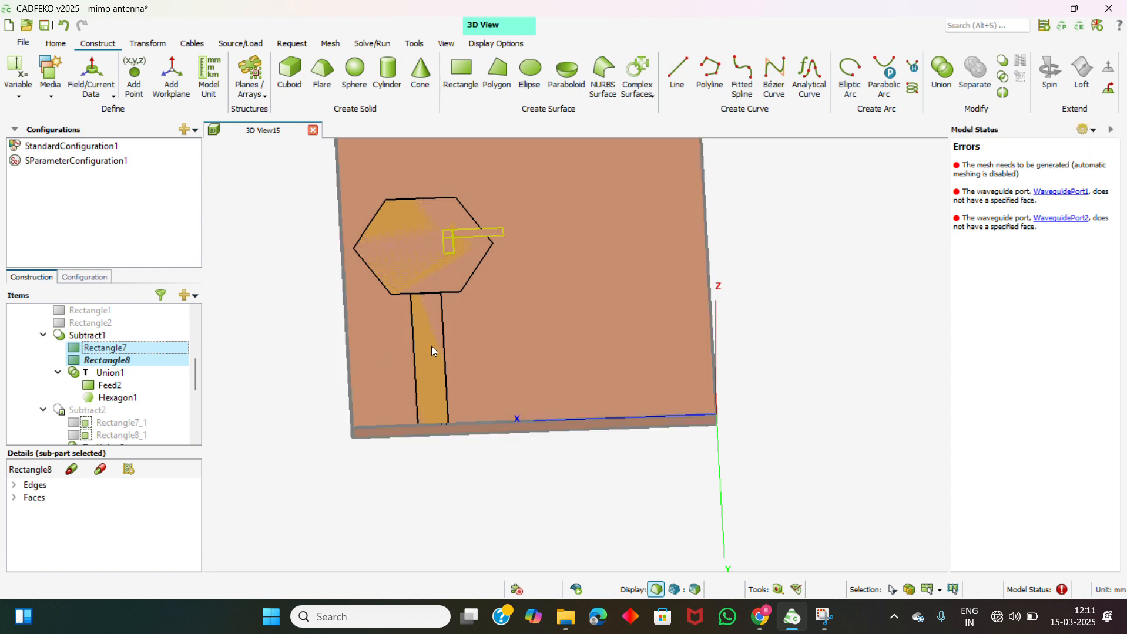
{"action": "left_click", "coordinate": [487, 27]}
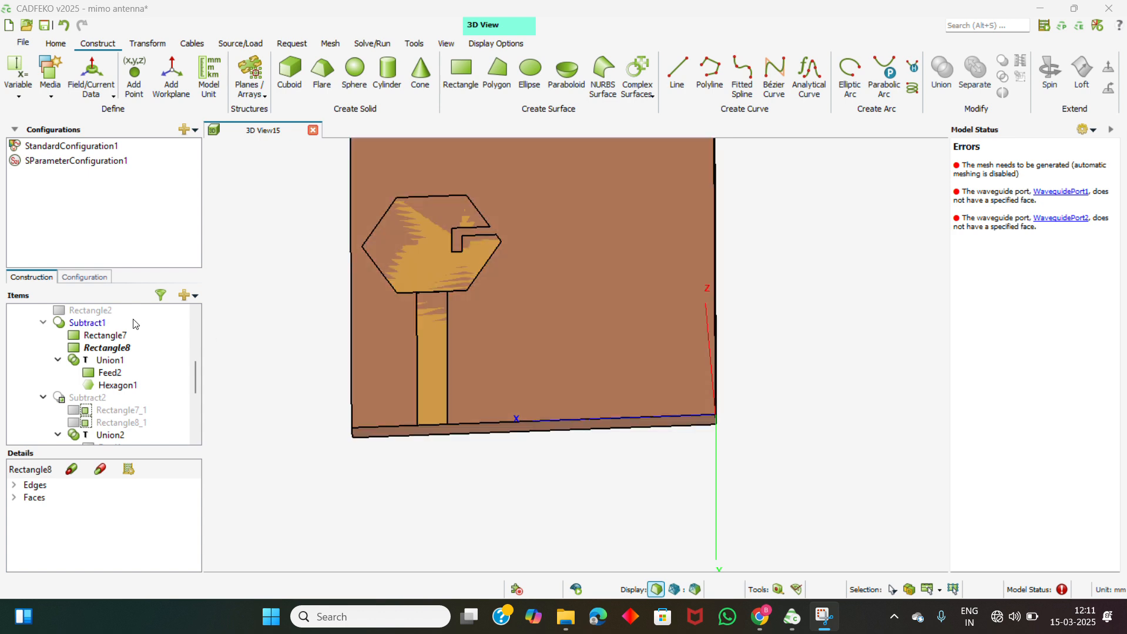
Highlight Subtract1 together with its parts Rectangle7, Rectangle8, Union1, Feed2 and Hexagon1.
{"action": "scroll", "coordinate": [135, 324], "scroll_direction": "up", "scroll_amount": 1}
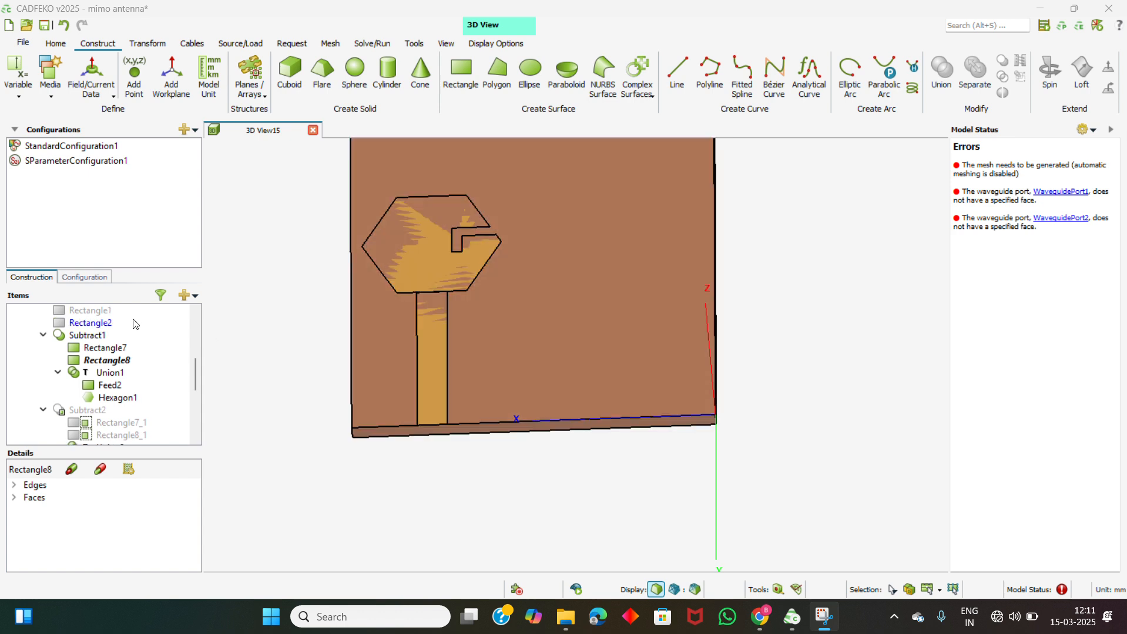
{"action": "left_click", "coordinate": [99, 340]}
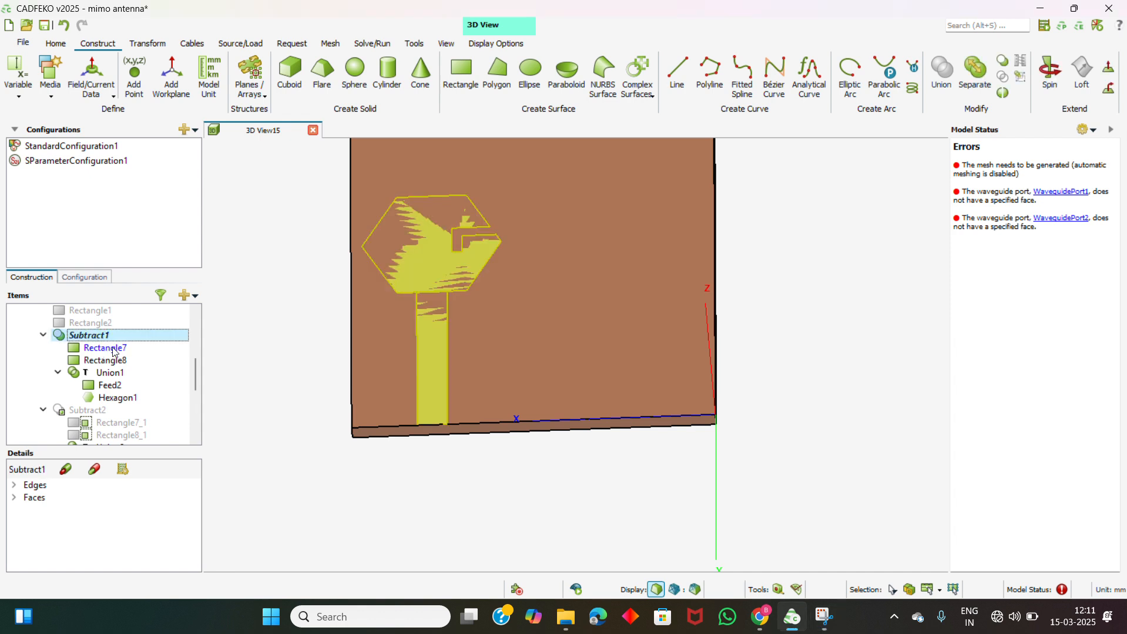
{"action": "left_click", "coordinate": [113, 348]}
{"action": "left_click", "coordinate": [117, 361], "text": "ctrl"}
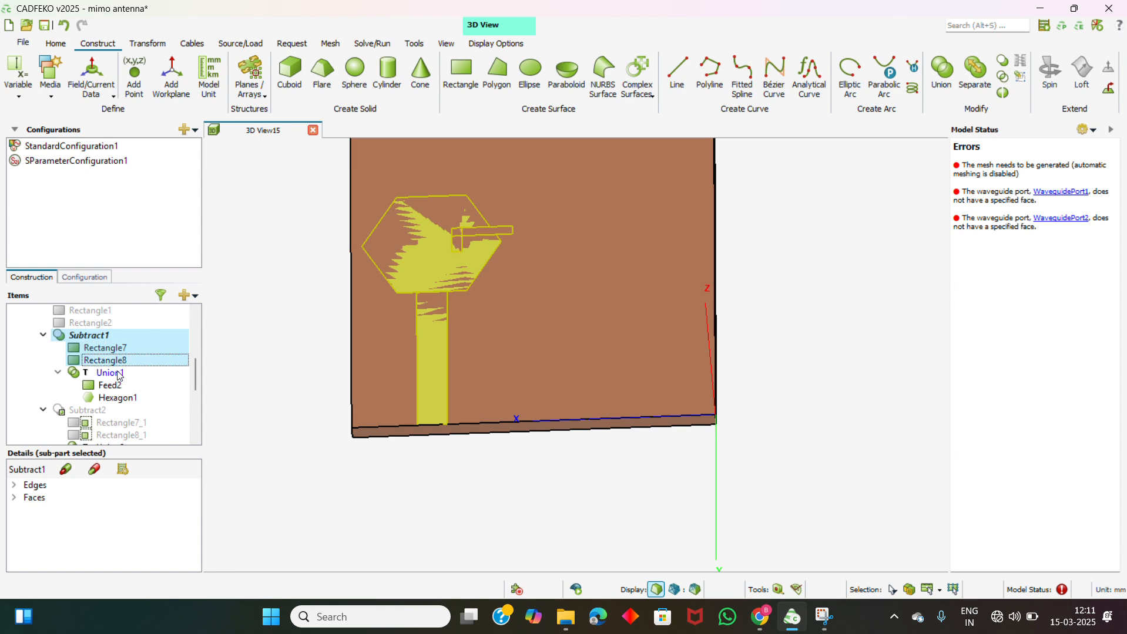
{"action": "left_click", "coordinate": [117, 374], "text": "ctrl"}
{"action": "left_click", "coordinate": [120, 389], "text": "ctrl"}
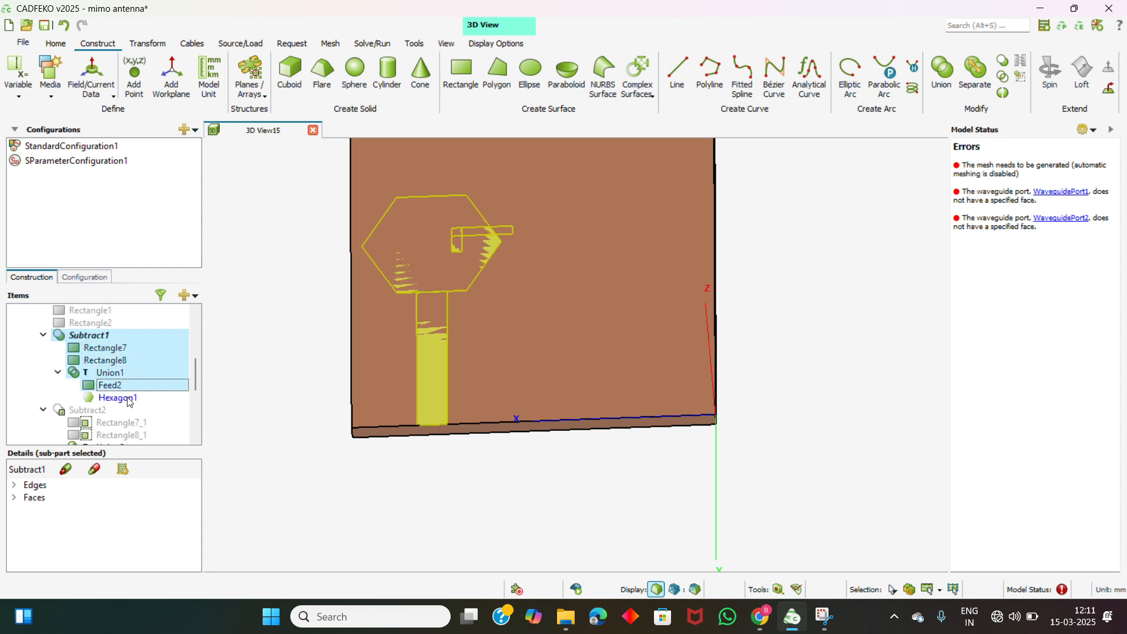
{"action": "left_click", "coordinate": [129, 400], "text": "ctrl"}
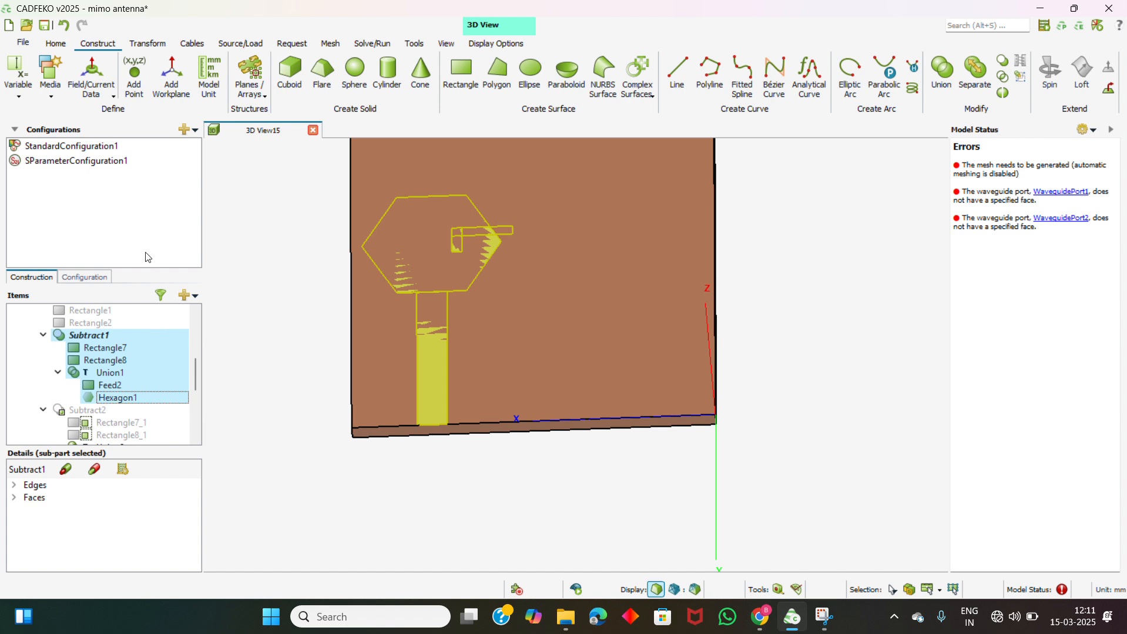
Examine the Copy and Mirror settings for the selected patch parts, and close them without applying.
{"action": "left_click", "coordinate": [155, 45]}
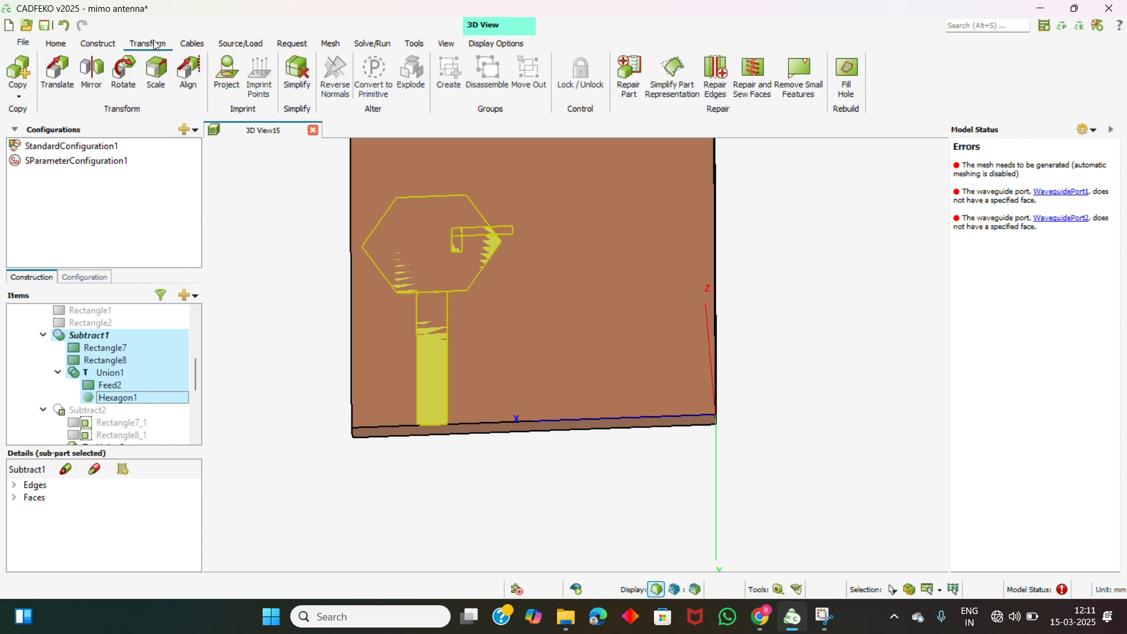
{"action": "left_click", "coordinate": [23, 82]}
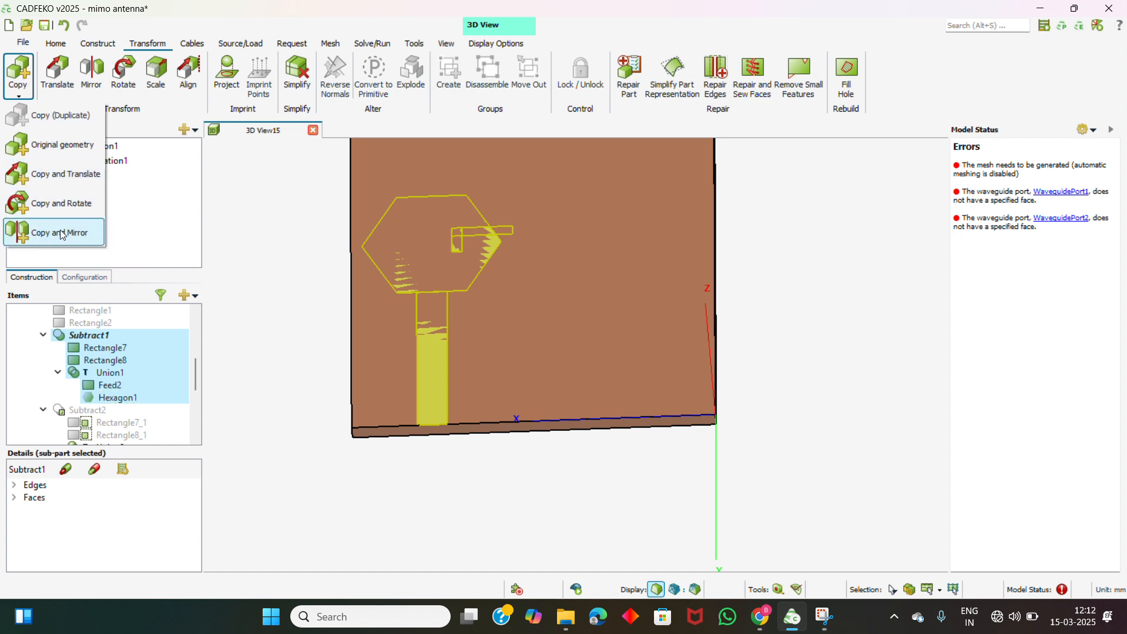
{"action": "left_click", "coordinate": [61, 235]}
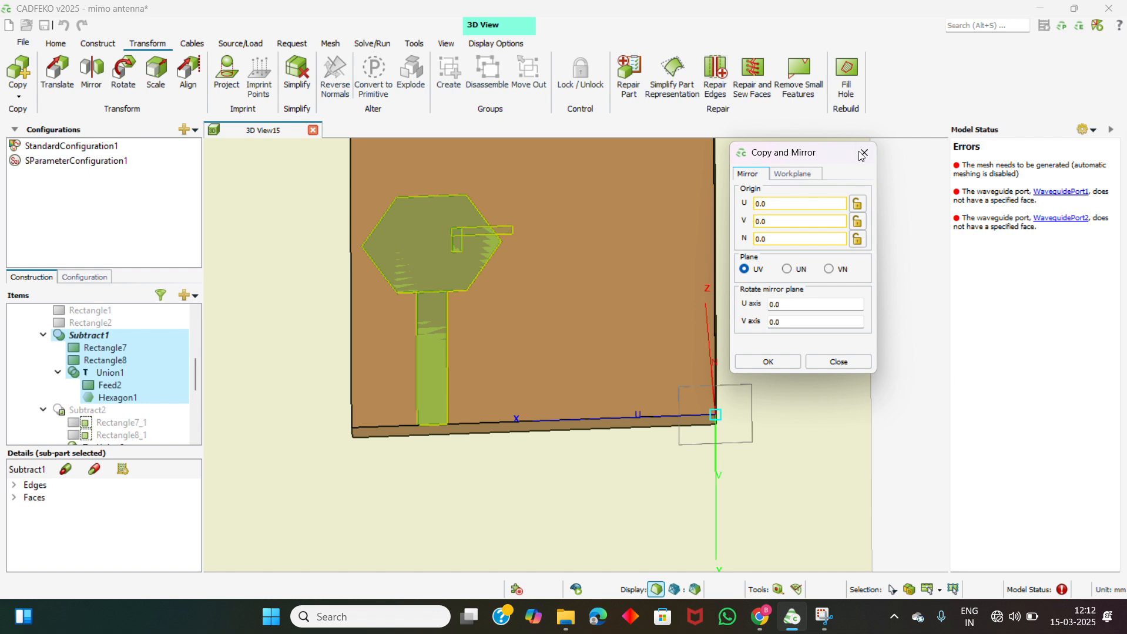
{"action": "left_click", "coordinate": [862, 154]}
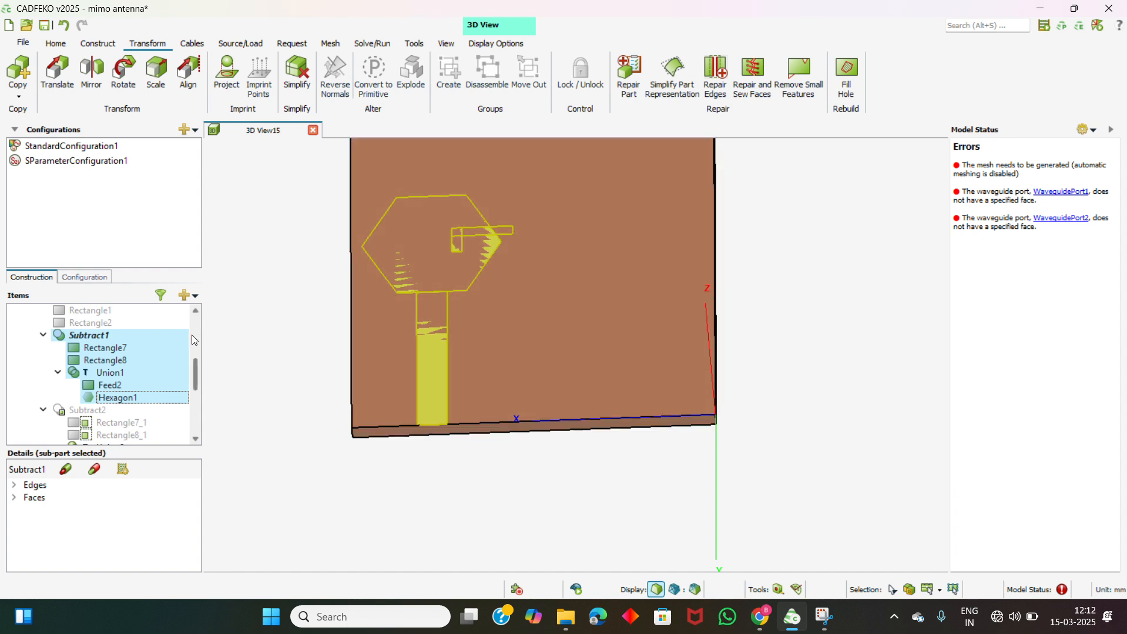
Show the mirrored patch Subtract2 in the 3D view, and look up the copy commands for Subtract1.
{"action": "left_click", "coordinate": [95, 413]}
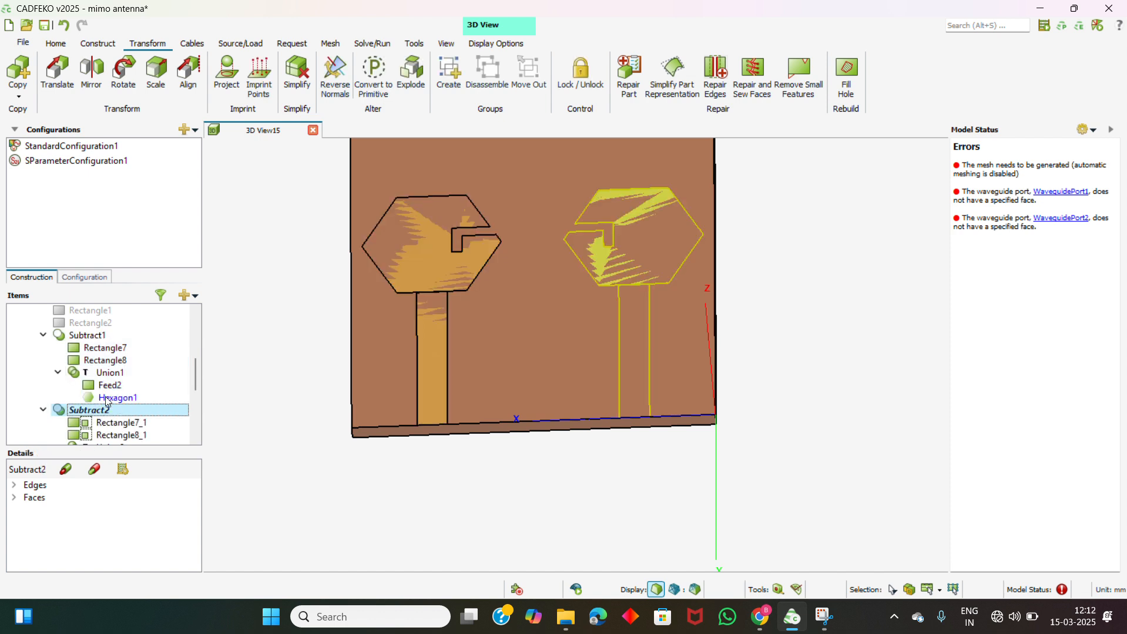
{"action": "left_click", "coordinate": [20, 340]}
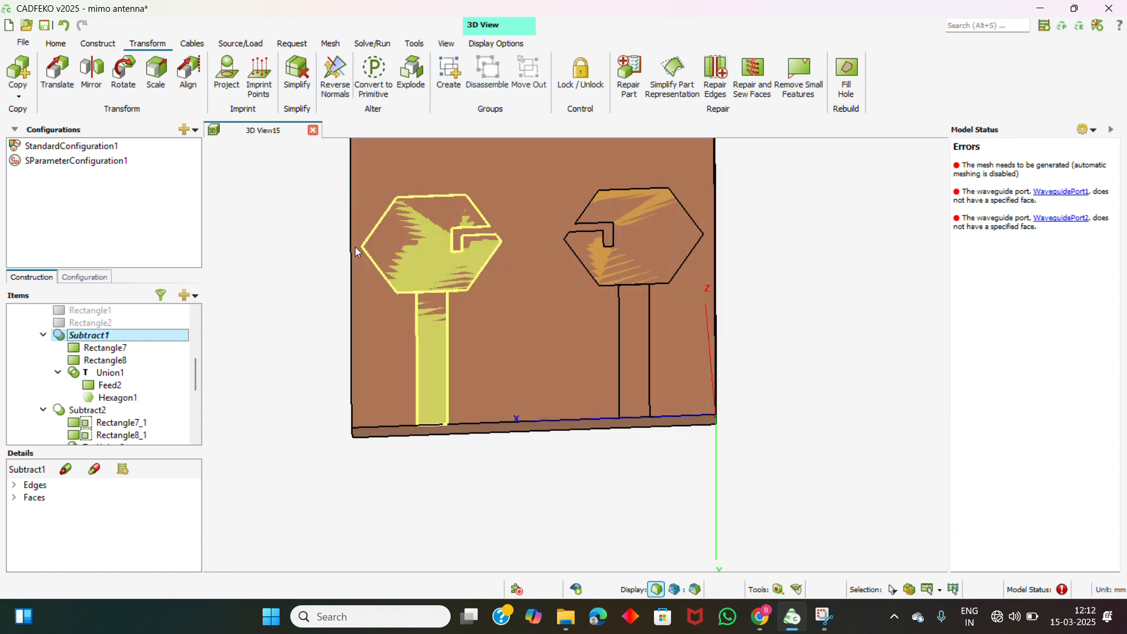
{"action": "left_click", "coordinate": [15, 74]}
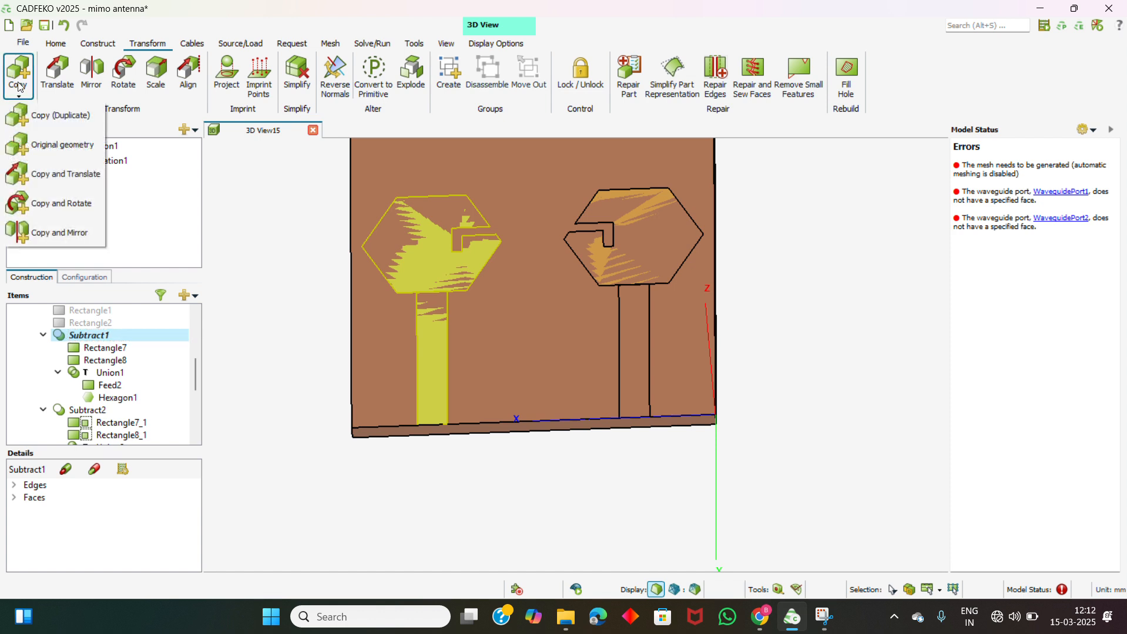
{"action": "left_click", "coordinate": [312, 255]}
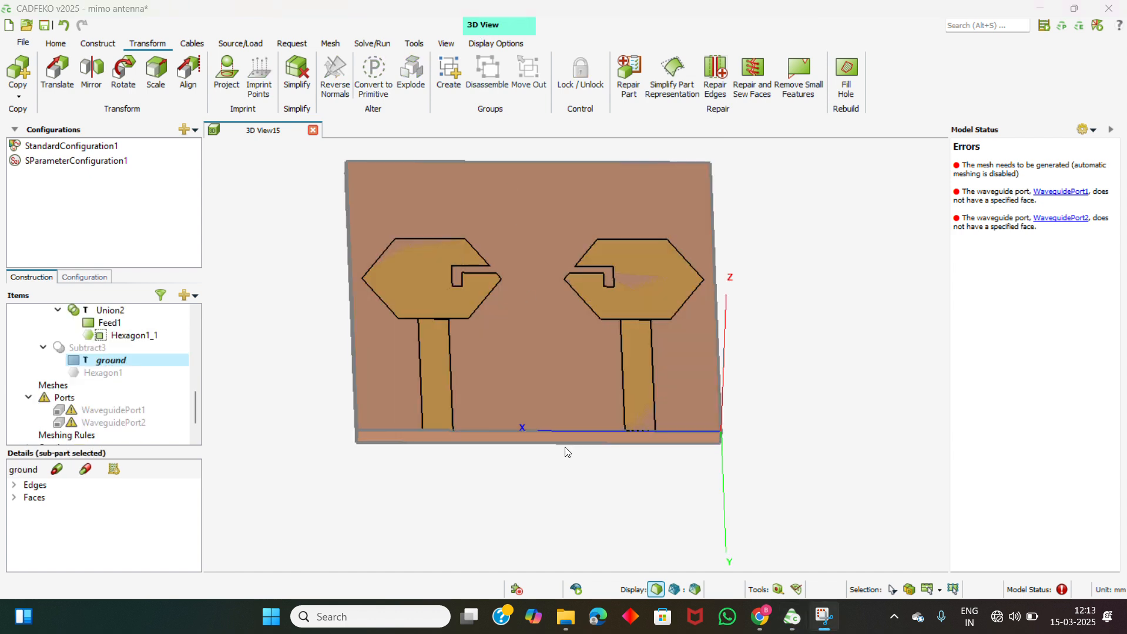
Show the ground rectangle of Subtract3 on the back side of the substrate.
{"action": "left_click_drag", "start_coordinate": [598, 457], "coordinate": [576, 232]}
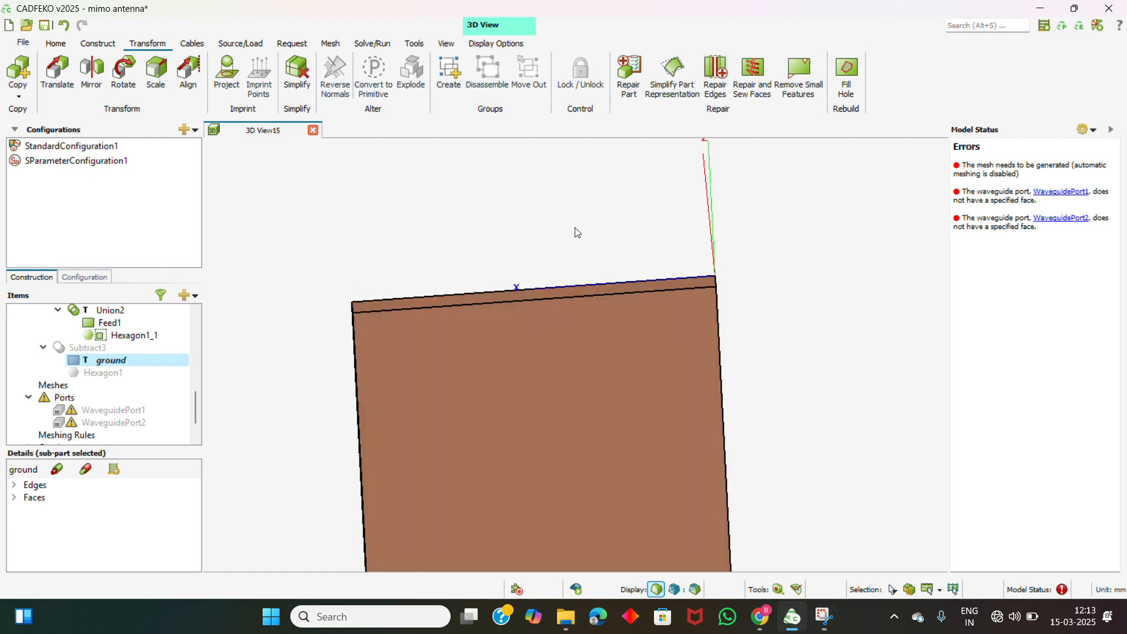
{"action": "left_click_drag", "start_coordinate": [470, 424], "coordinate": [509, 389]}
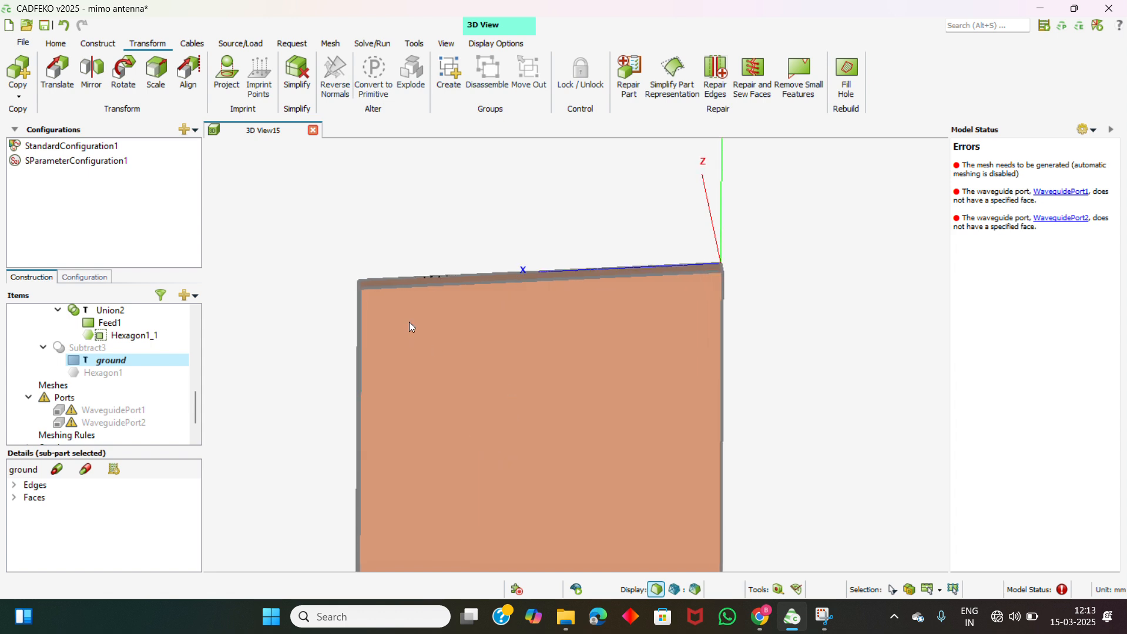
{"action": "left_click", "coordinate": [101, 45]}
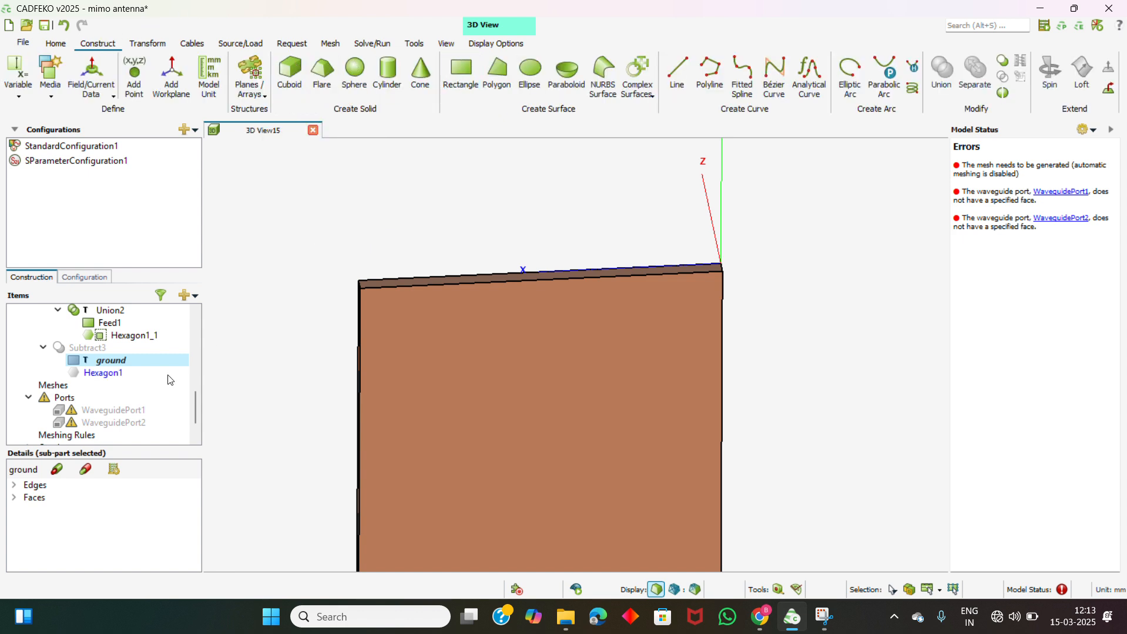
{"action": "left_click", "coordinate": [123, 363]}
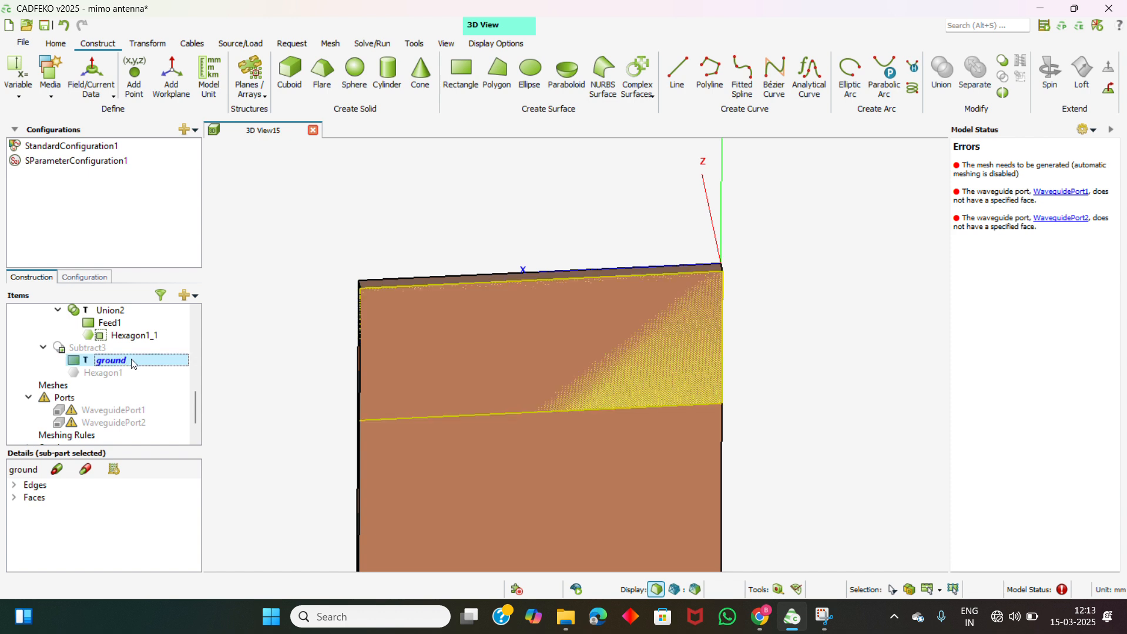
Examine the base corner, width and depth of the ground rectangle.
{"action": "double_click", "coordinate": [133, 363]}
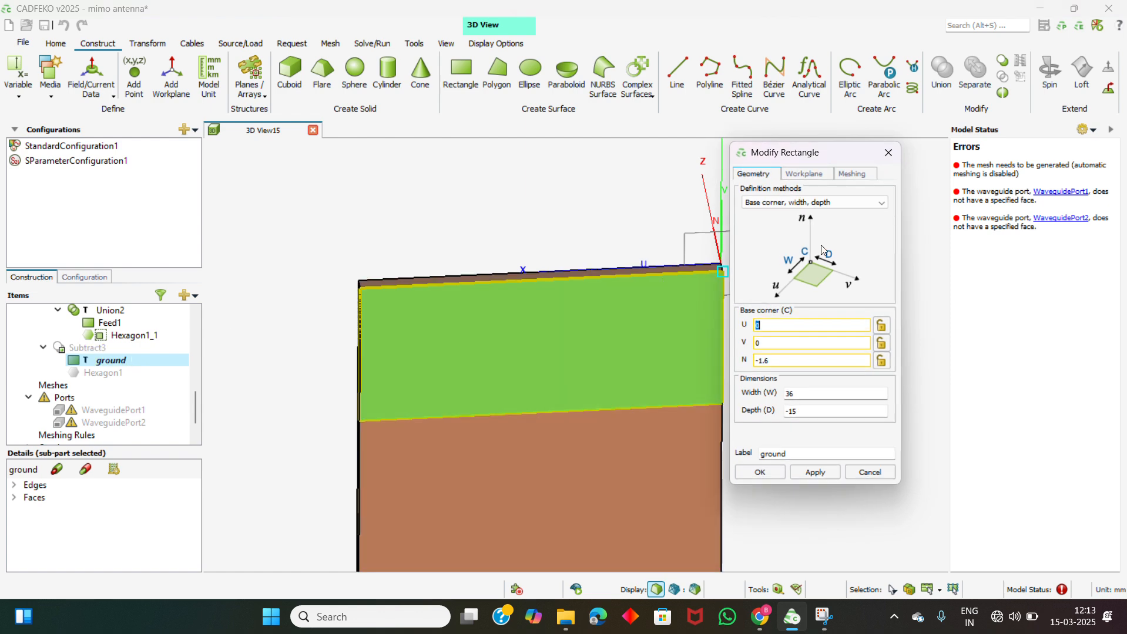
{"action": "left_click_drag", "start_coordinate": [828, 154], "coordinate": [844, 108]}
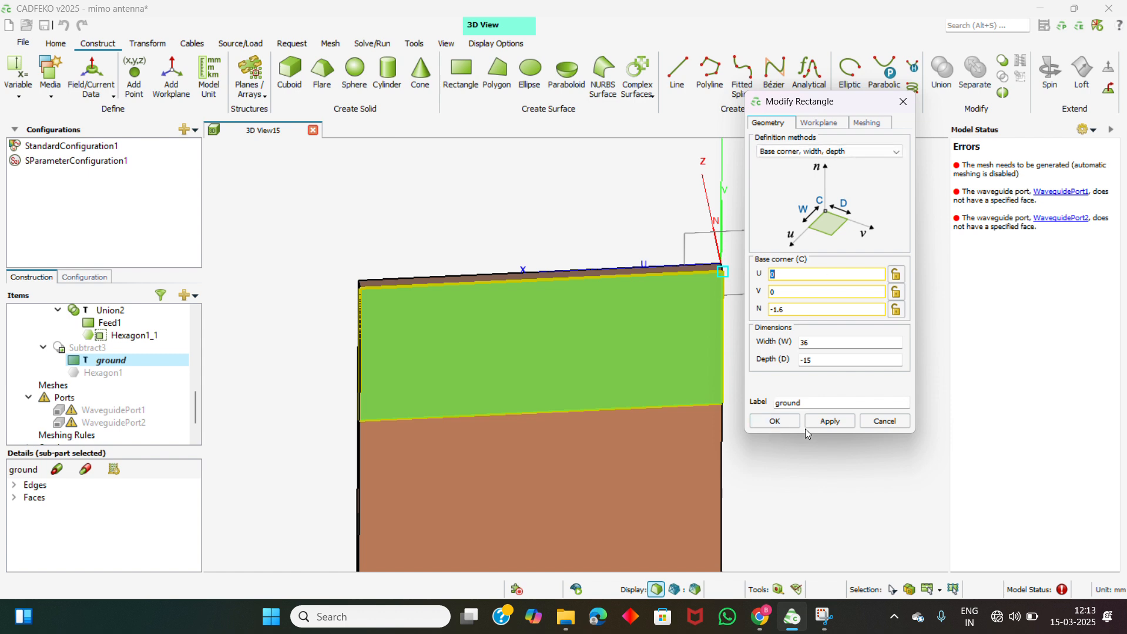
{"action": "left_click", "coordinate": [783, 424]}
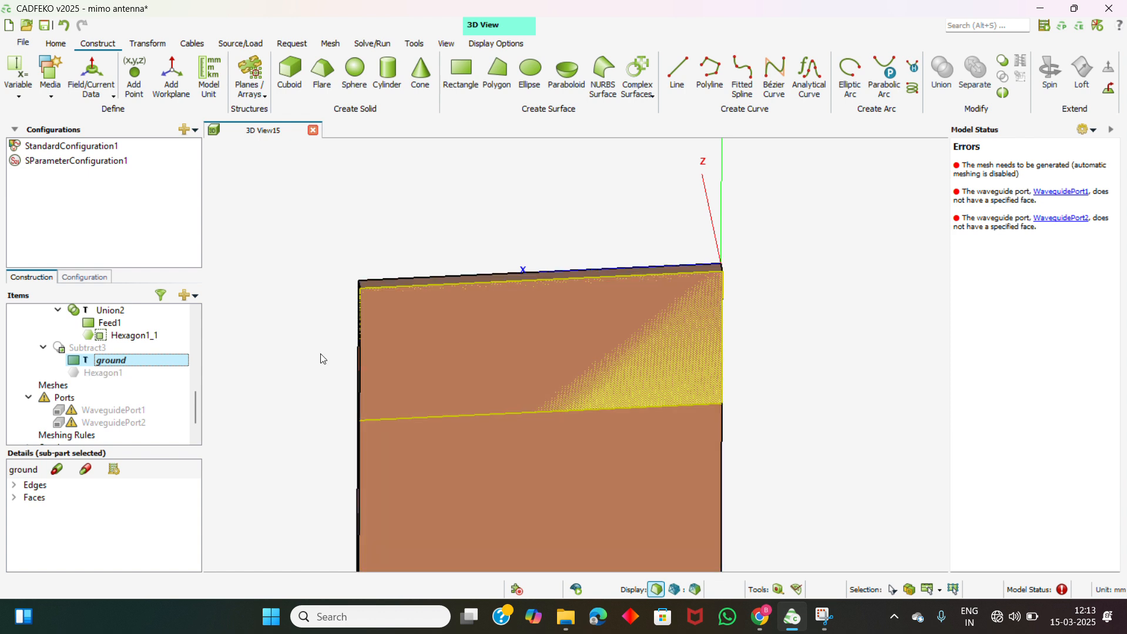
Look up the hexagon surface options and examine the centre point and width of Hexagon1 under Subtract3.
{"action": "left_click", "coordinate": [106, 373]}
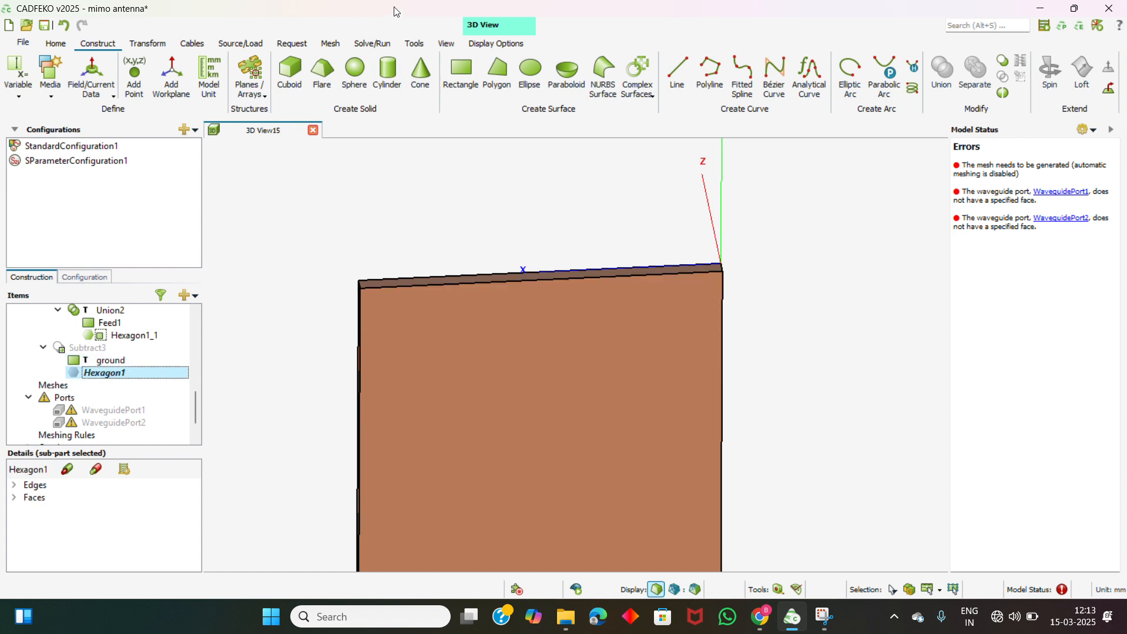
{"action": "left_click", "coordinate": [639, 74]}
{"action": "left_click", "coordinate": [683, 175]}
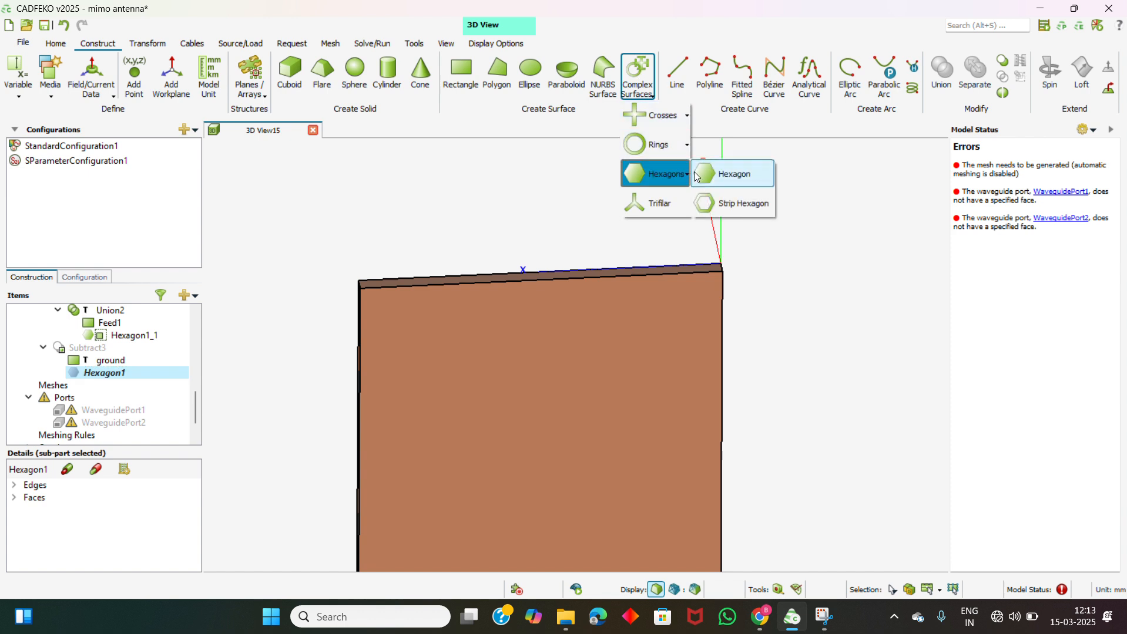
{"action": "left_click", "coordinate": [132, 376]}
{"action": "double_click", "coordinate": [131, 374]}
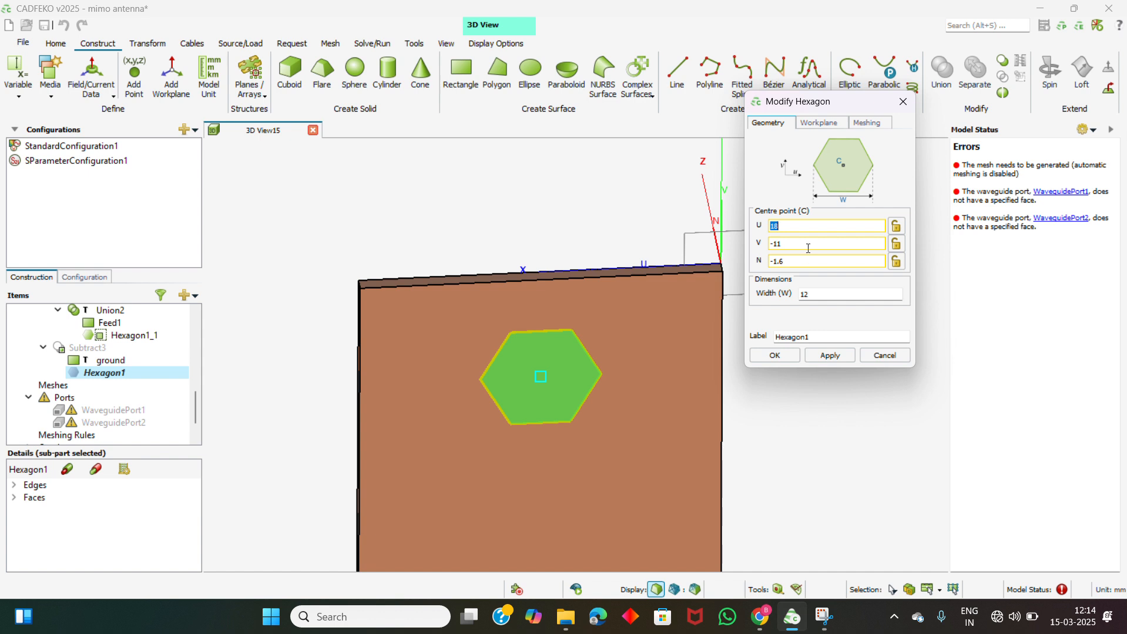
{"action": "left_click", "coordinate": [775, 356]}
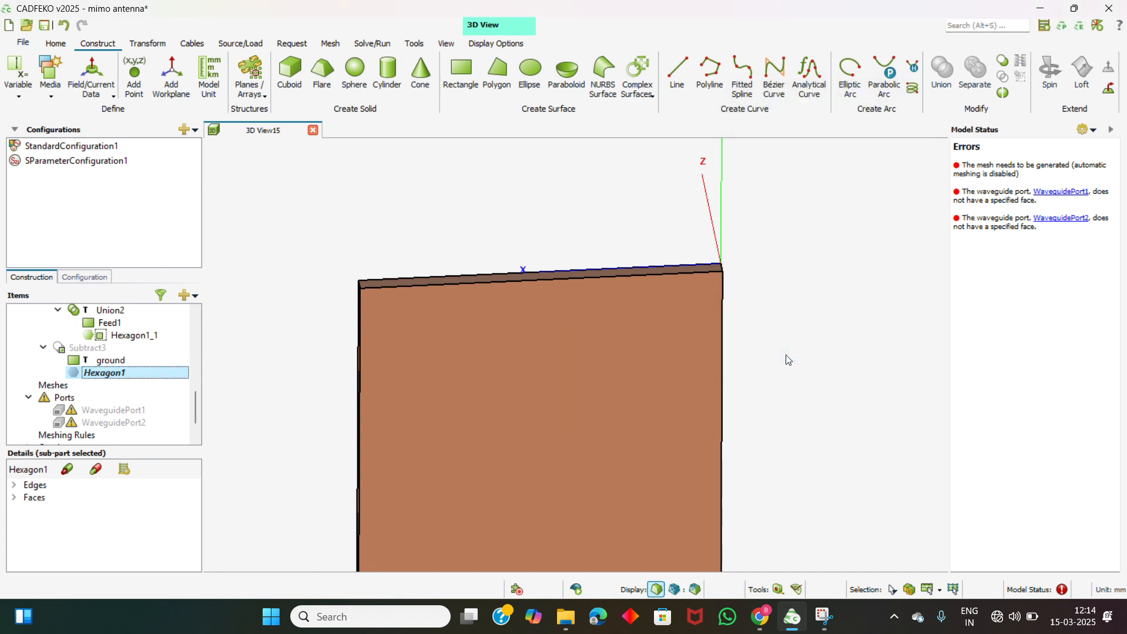
Show Subtract3, highlight its parts ground and Hexagon1 to view the hexagonal cut-out in the ground plane, and clear the selection.
{"action": "left_click", "coordinate": [155, 372]}
{"action": "left_click", "coordinate": [110, 349]}
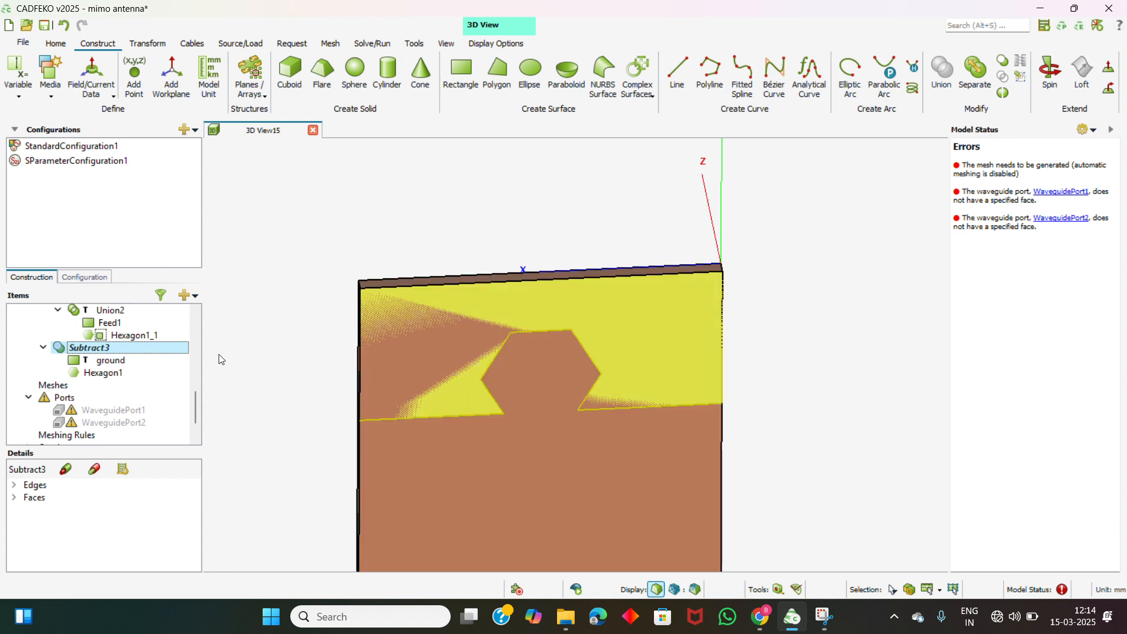
{"action": "left_click", "coordinate": [123, 362]}
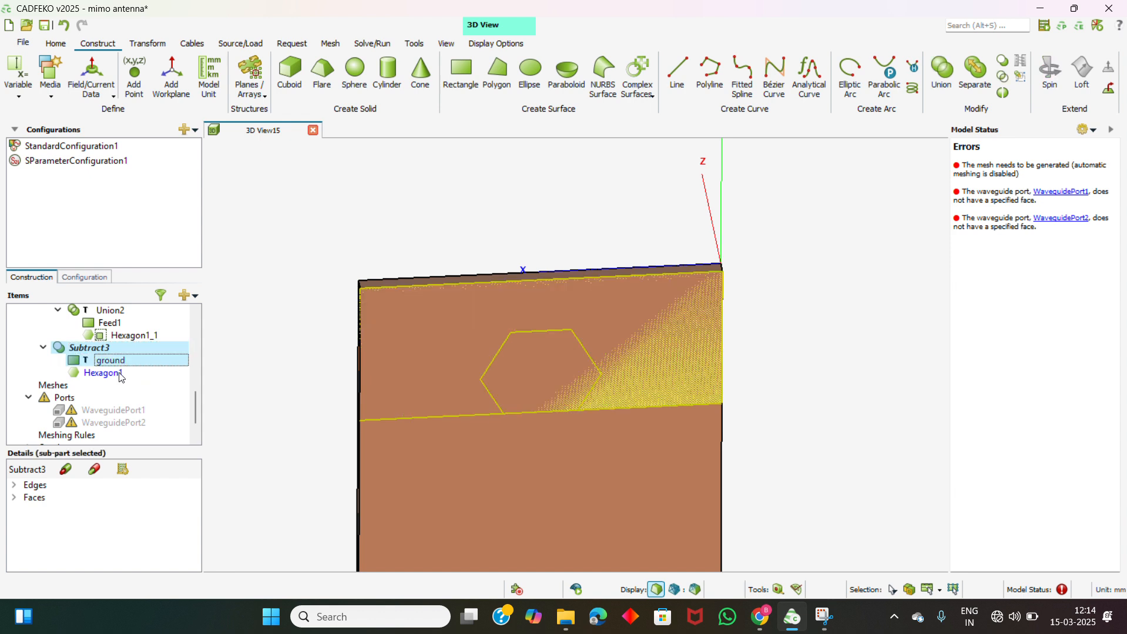
{"action": "left_click", "coordinate": [120, 375], "text": "ctrl"}
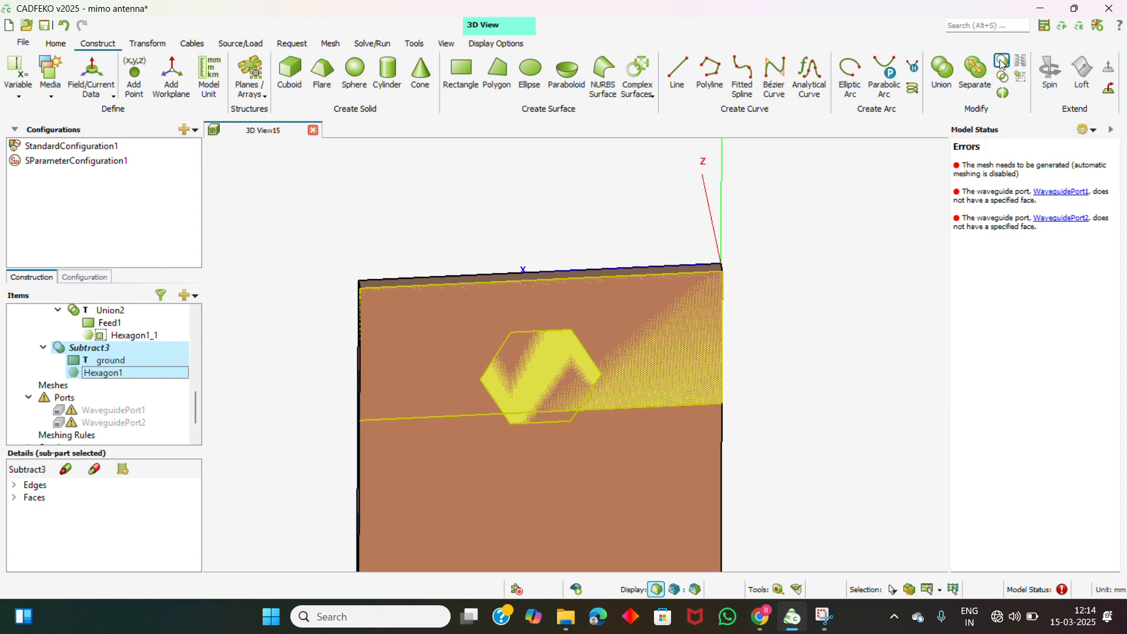
{"action": "left_click", "coordinate": [104, 349]}
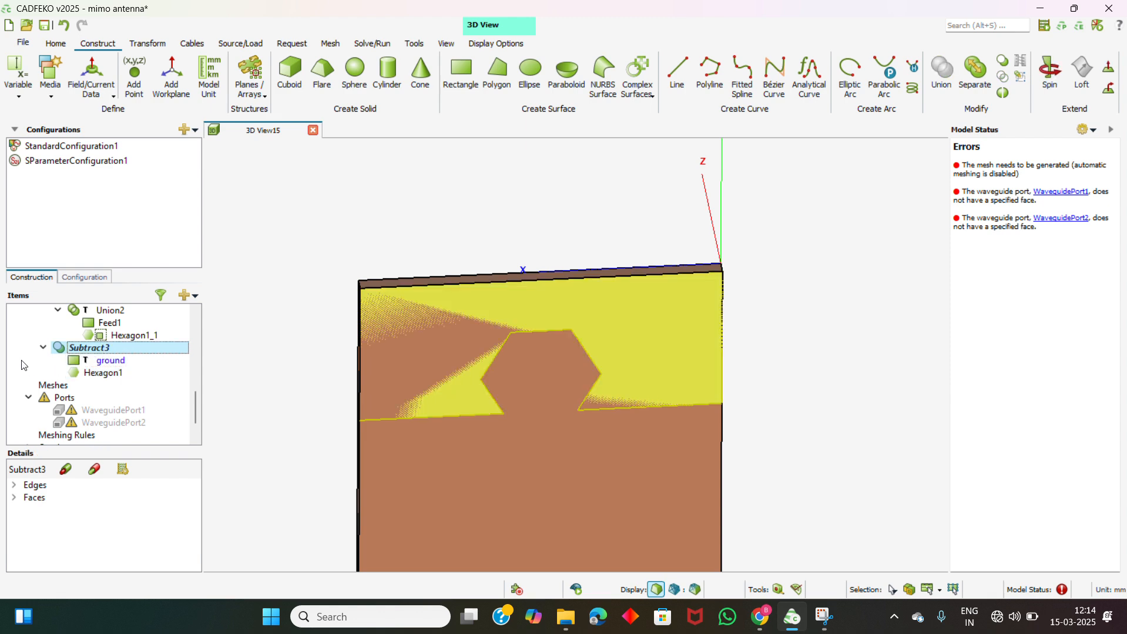
{"action": "left_click", "coordinate": [40, 360]}
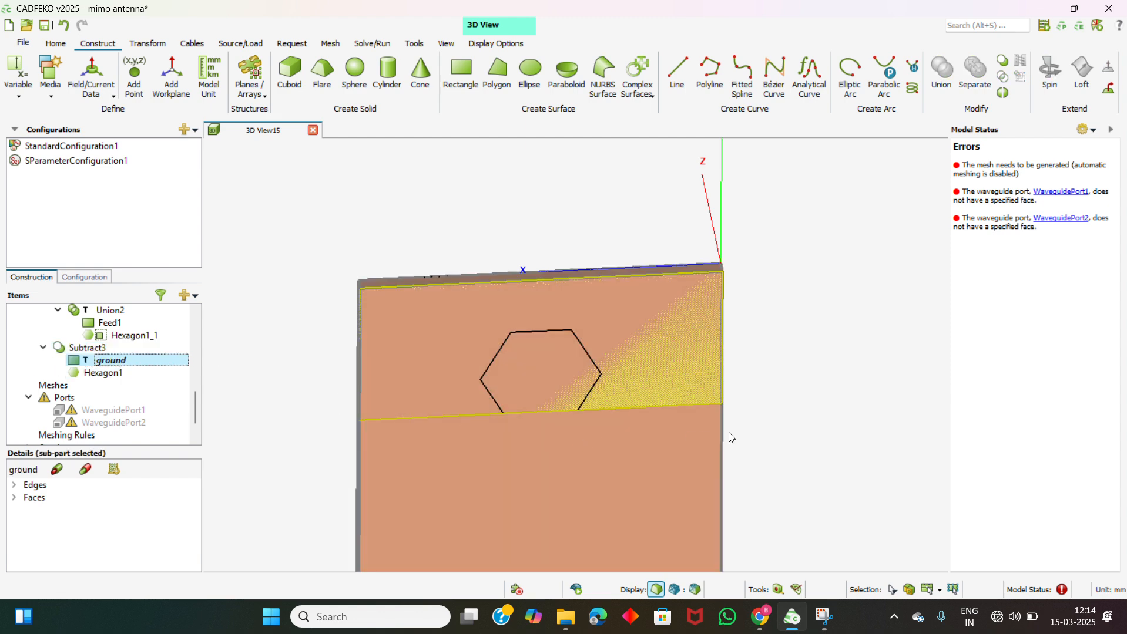
{"action": "left_click", "coordinate": [794, 431]}
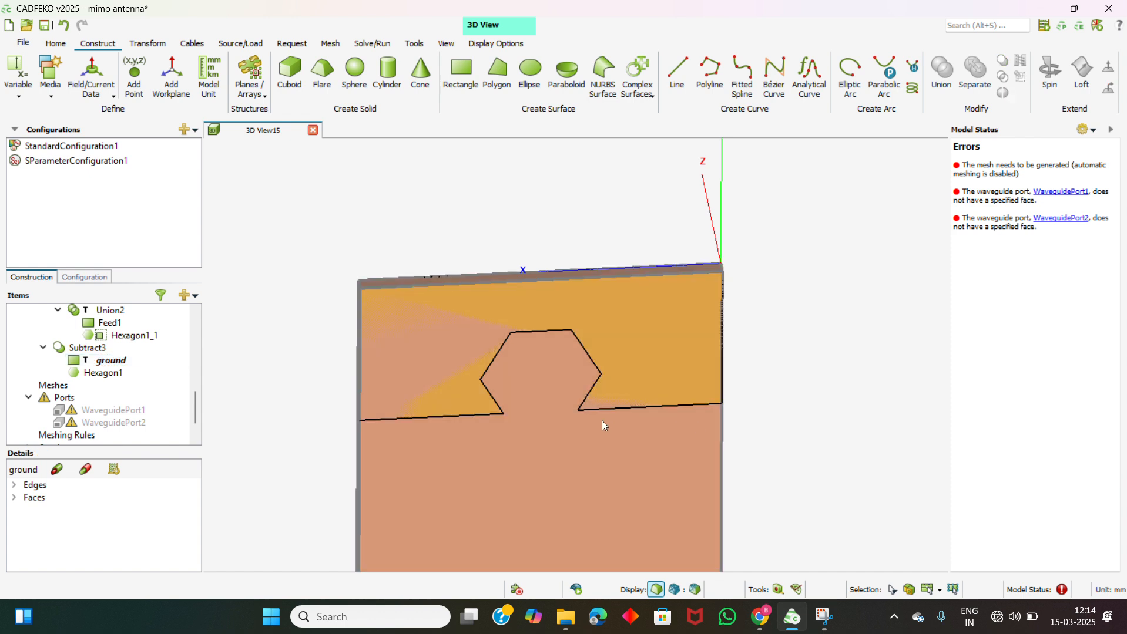
View both slotted patches and their feed lines on the front side of the substrate.
{"action": "scroll", "coordinate": [94, 366], "scroll_direction": "up", "scroll_amount": 4}
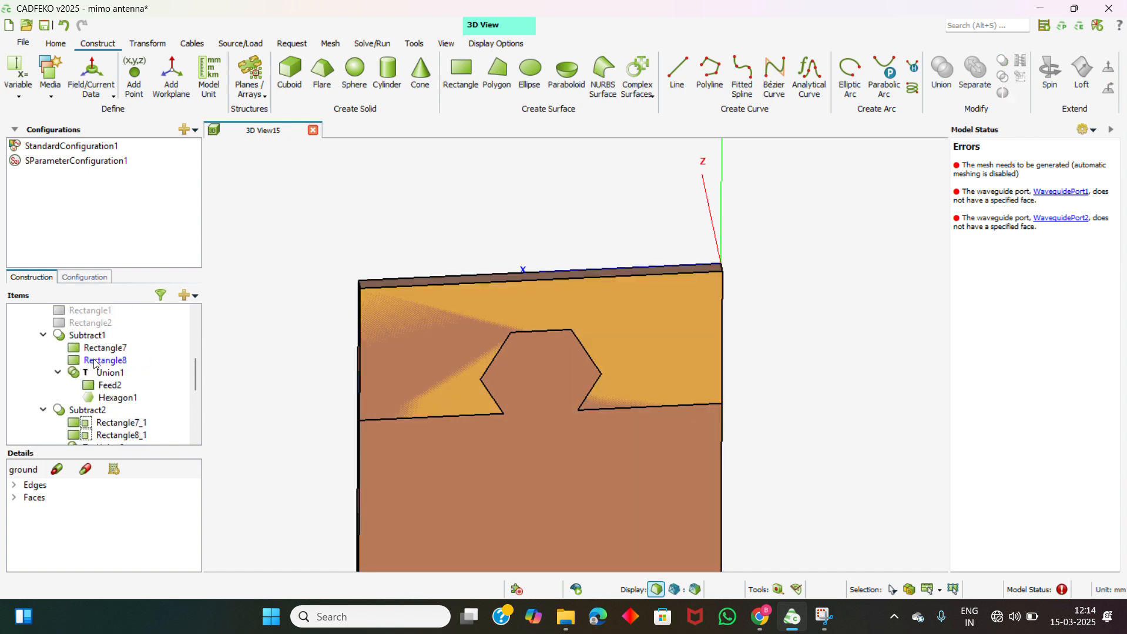
{"action": "scroll", "coordinate": [95, 364], "scroll_direction": "up", "scroll_amount": 2}
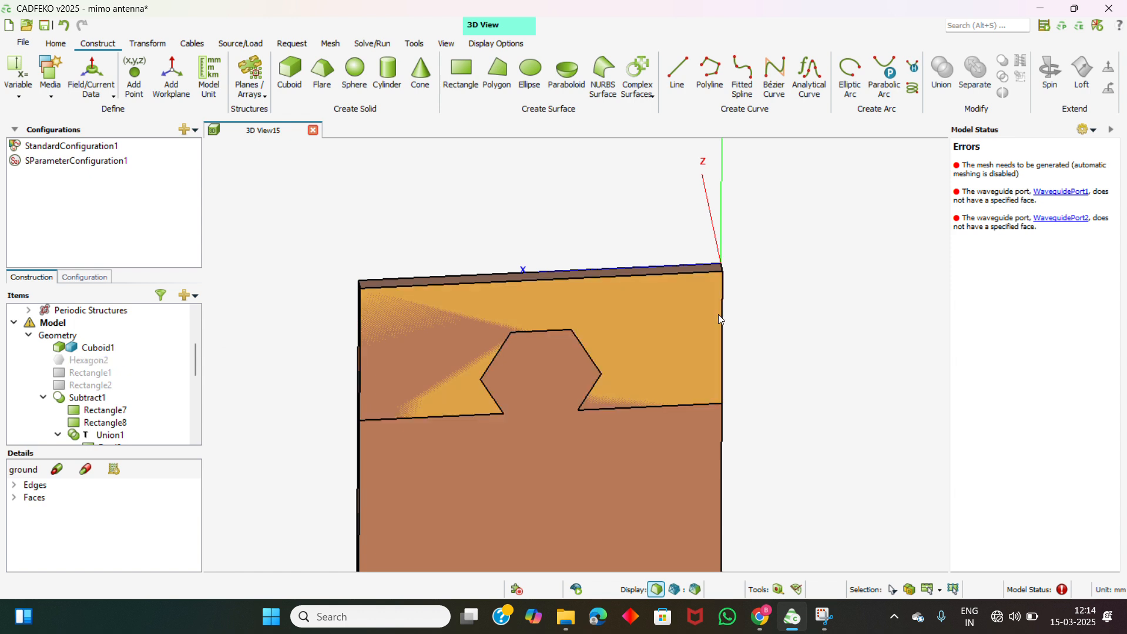
{"action": "mouse_move", "coordinate": [604, 288]}
{"action": "left_mouse_down"}
{"action": "mouse_move", "coordinate": [611, 339]}
{"action": "mouse_move", "coordinate": [584, 394]}
{"action": "mouse_move", "coordinate": [584, 461]}
{"action": "mouse_move", "coordinate": [656, 321]}
{"action": "mouse_move", "coordinate": [677, 360]}
{"action": "mouse_move", "coordinate": [463, 325]}
{"action": "left_mouse_up"}
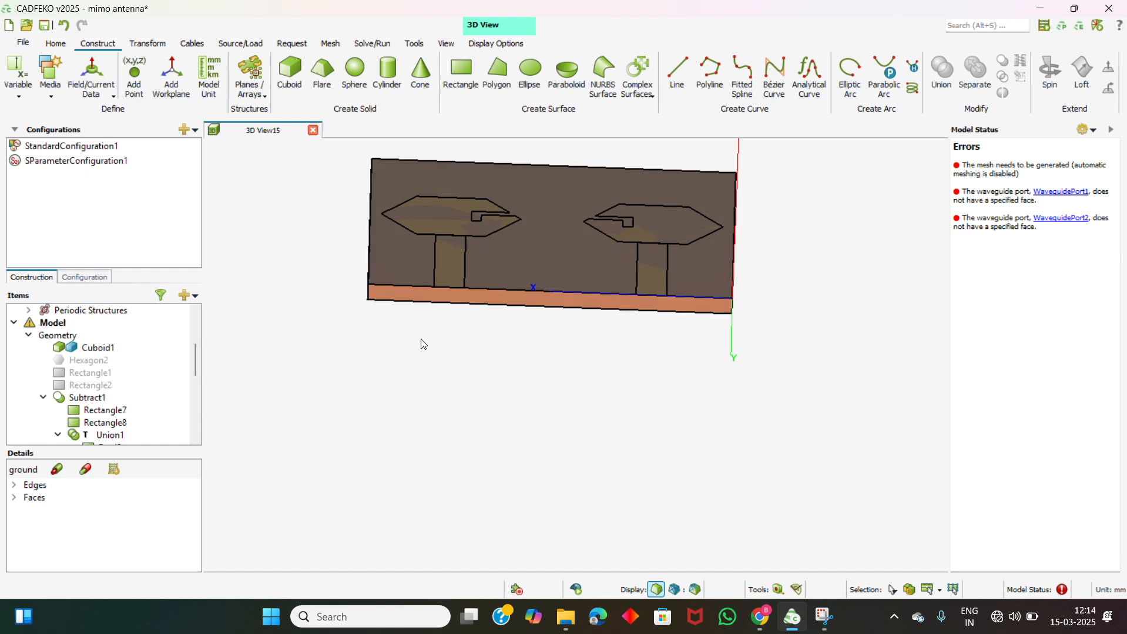
{"action": "left_click_drag", "start_coordinate": [423, 342], "coordinate": [483, 322]}
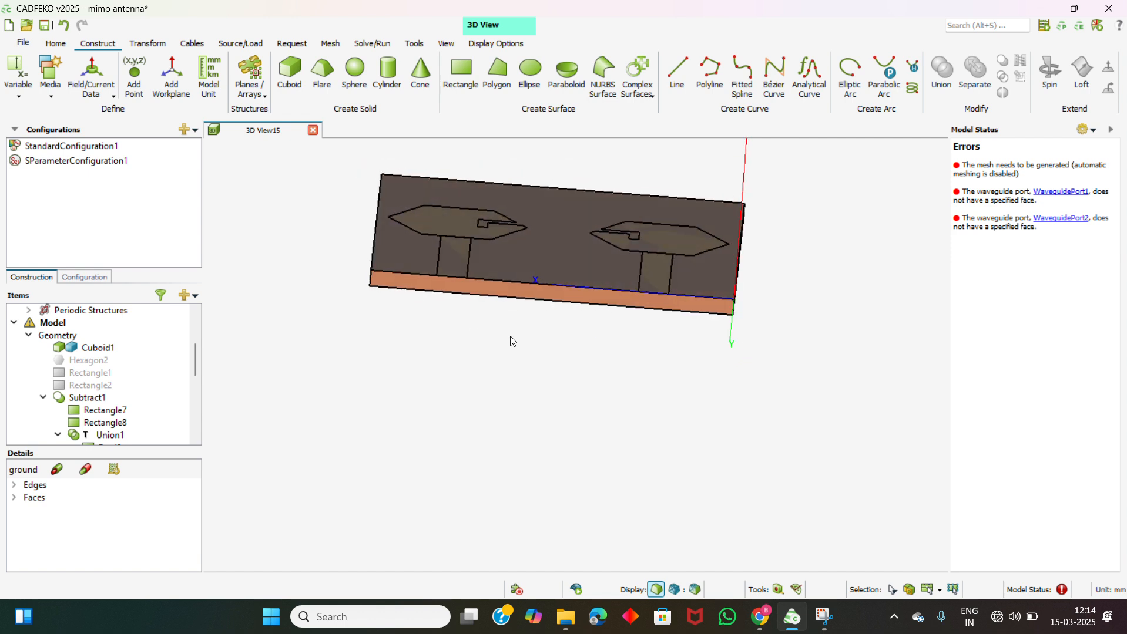
{"action": "scroll", "coordinate": [172, 366], "scroll_direction": "up", "scroll_amount": 1}
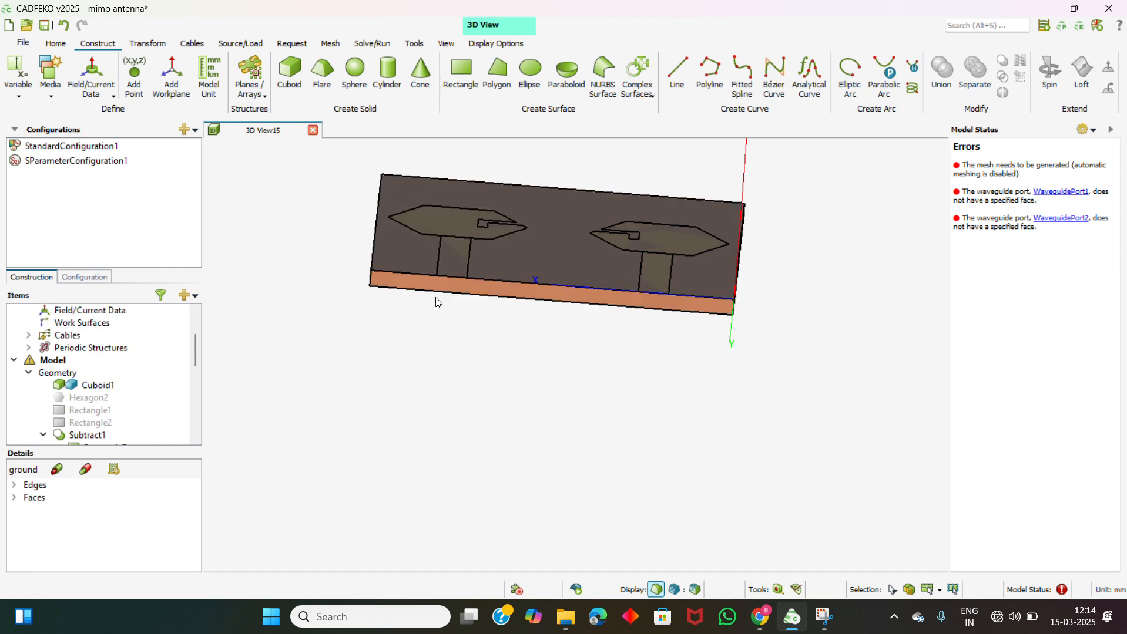
Show Rectangle1 and Rectangle2 on the substrate's front edge, and examine the base corner, width and depth of Rectangle1.
{"action": "scroll", "coordinate": [137, 429], "scroll_direction": "down", "scroll_amount": 1}
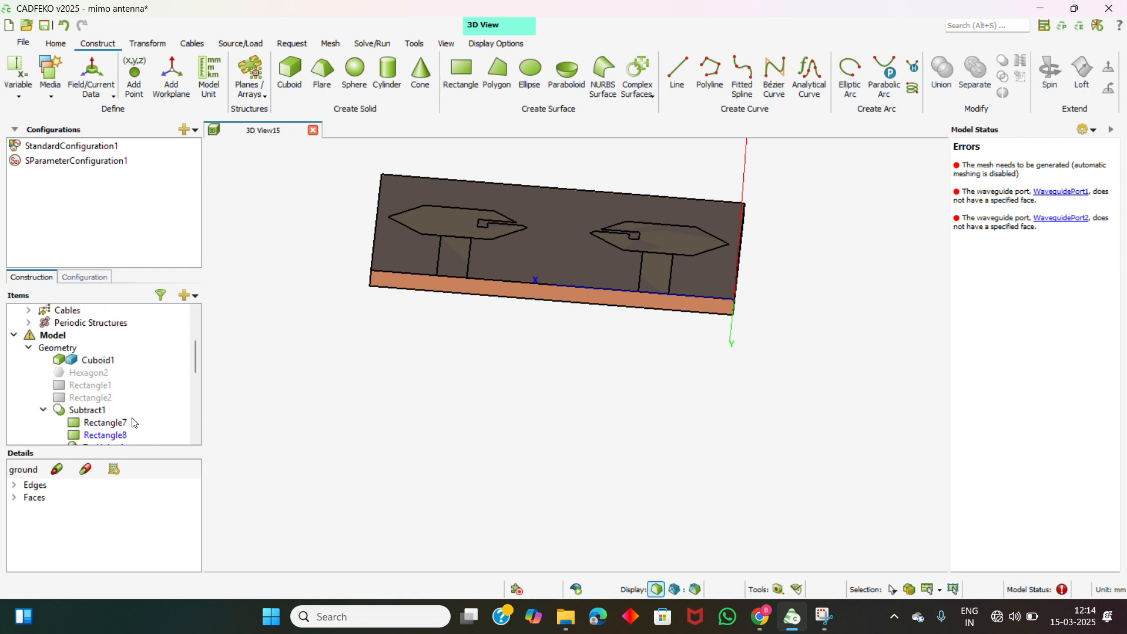
{"action": "left_click", "coordinate": [102, 390]}
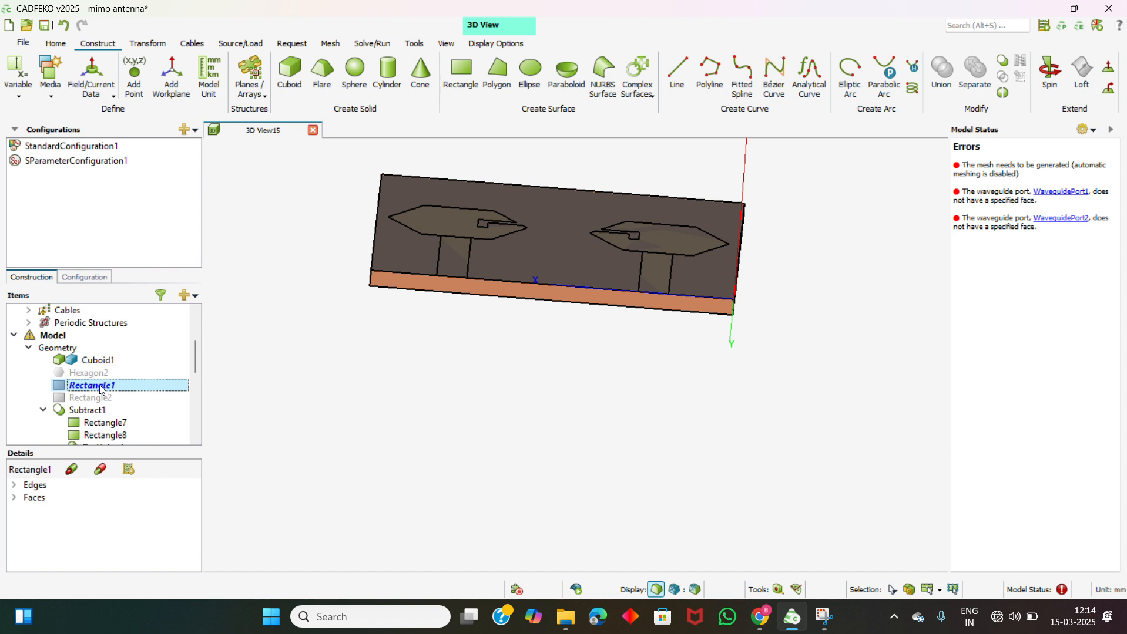
{"action": "left_click", "coordinate": [109, 398]}
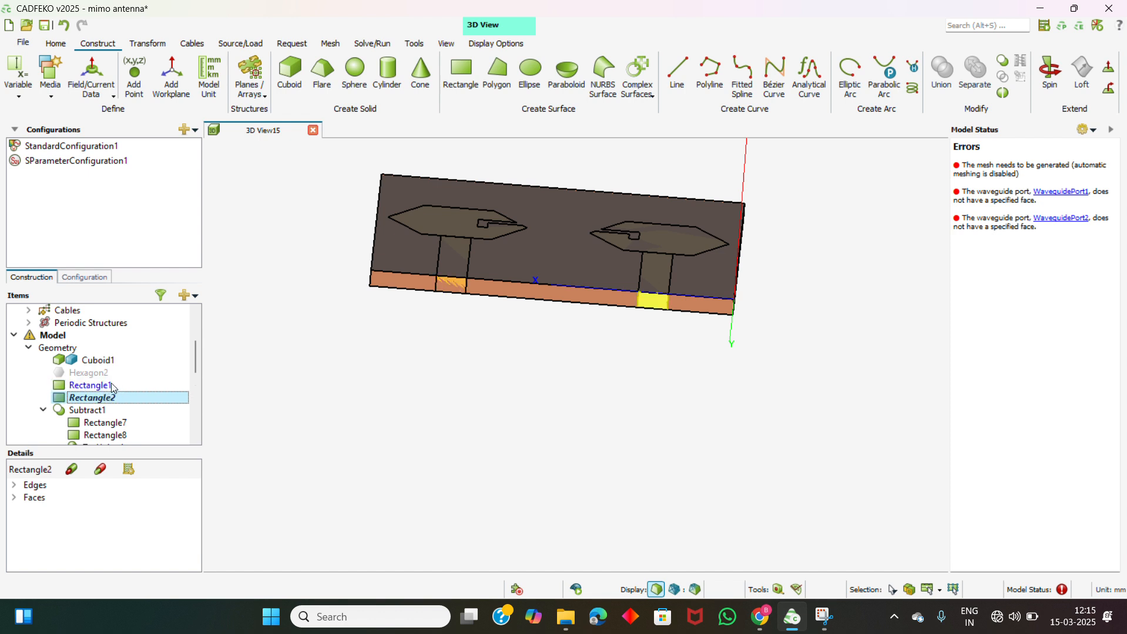
{"action": "double_click", "coordinate": [114, 387]}
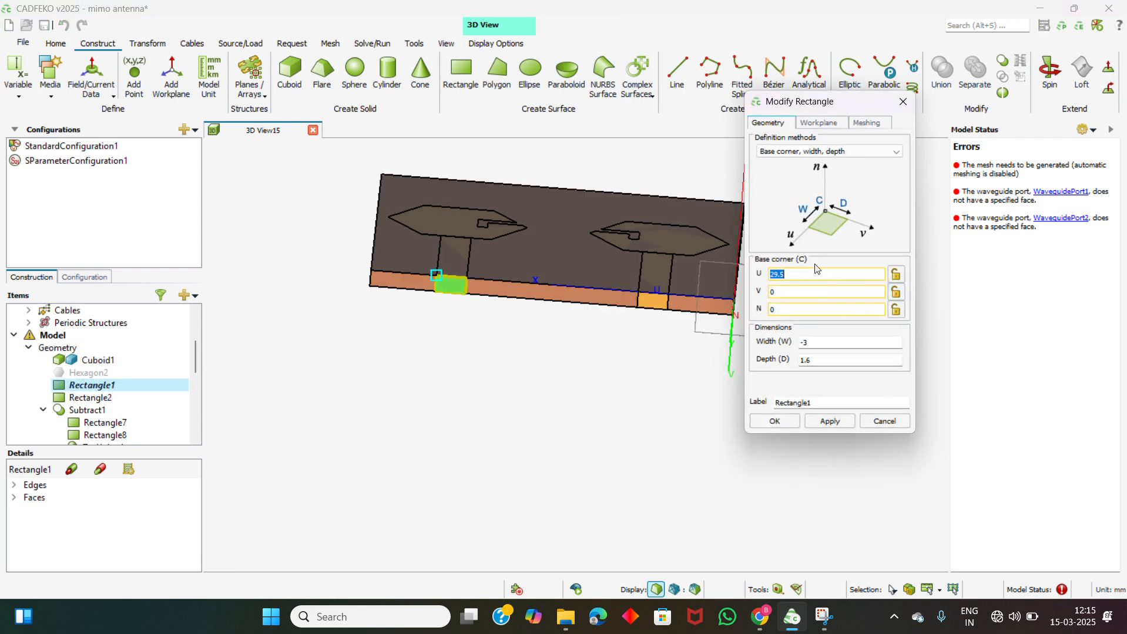
{"action": "left_click", "coordinate": [903, 102]}
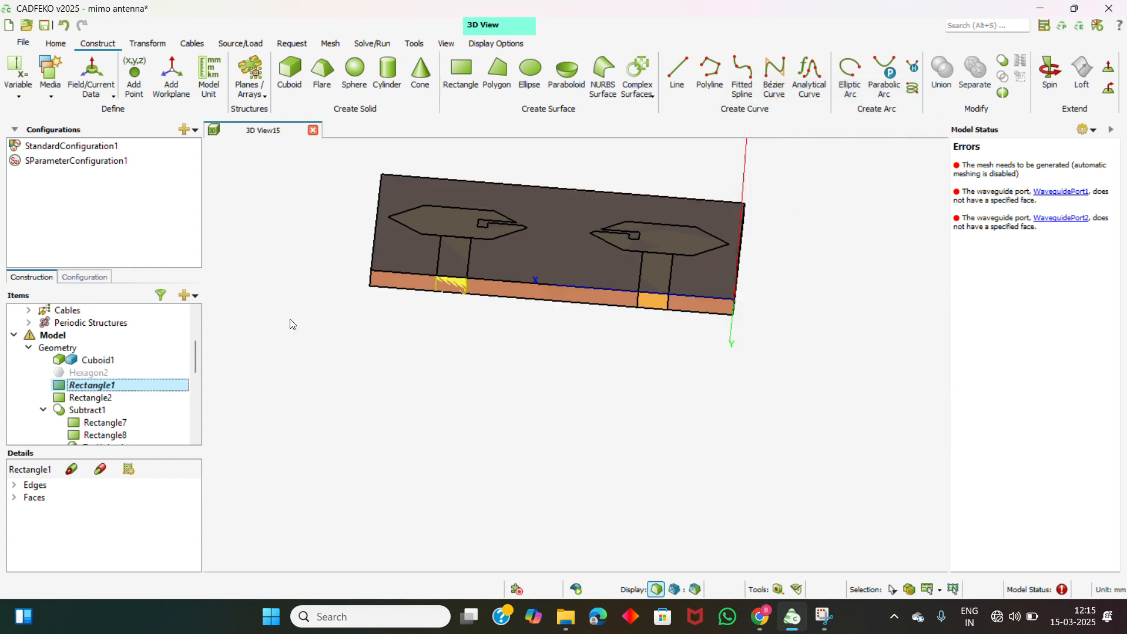
Examine the base corner, width and depth of Rectangle2.
{"action": "left_click", "coordinate": [113, 400]}
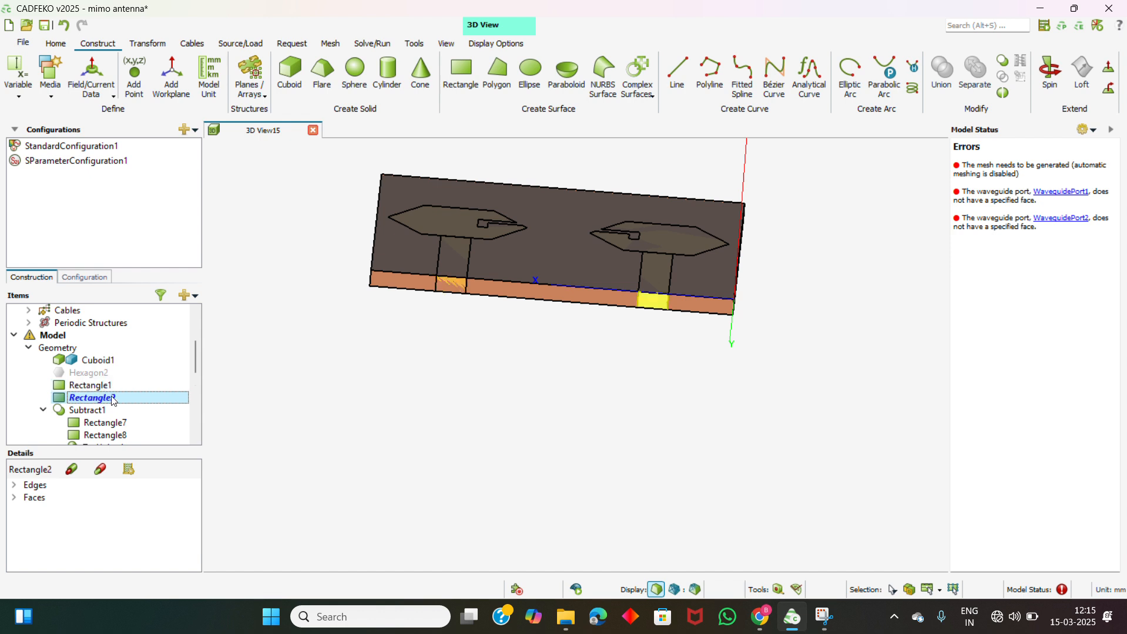
{"action": "double_click", "coordinate": [113, 399]}
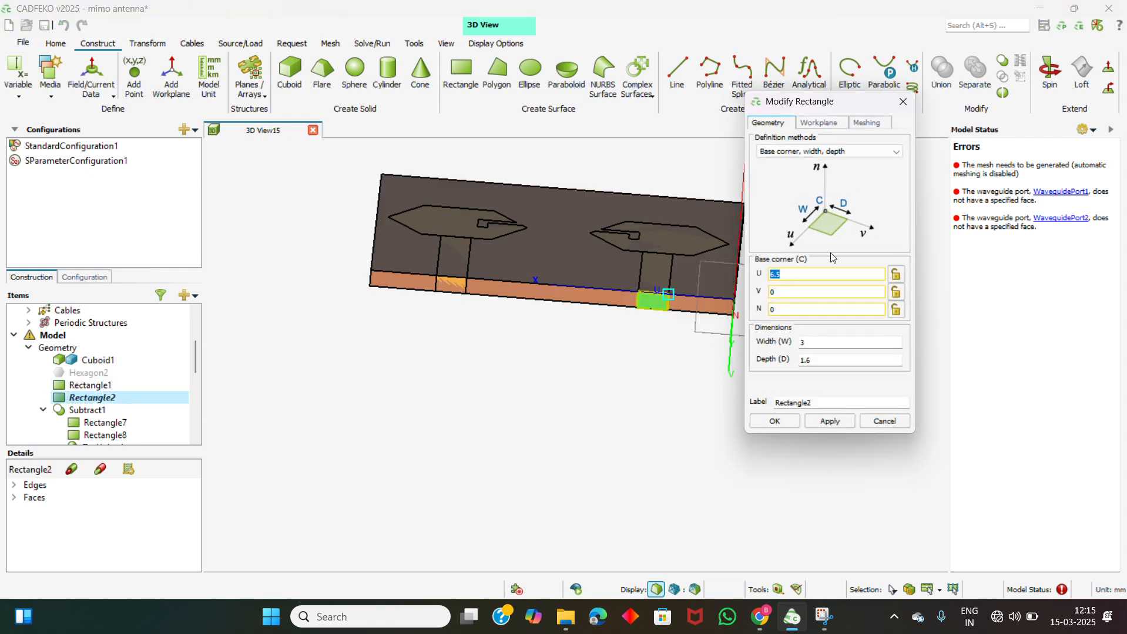
{"action": "left_click", "coordinate": [904, 103]}
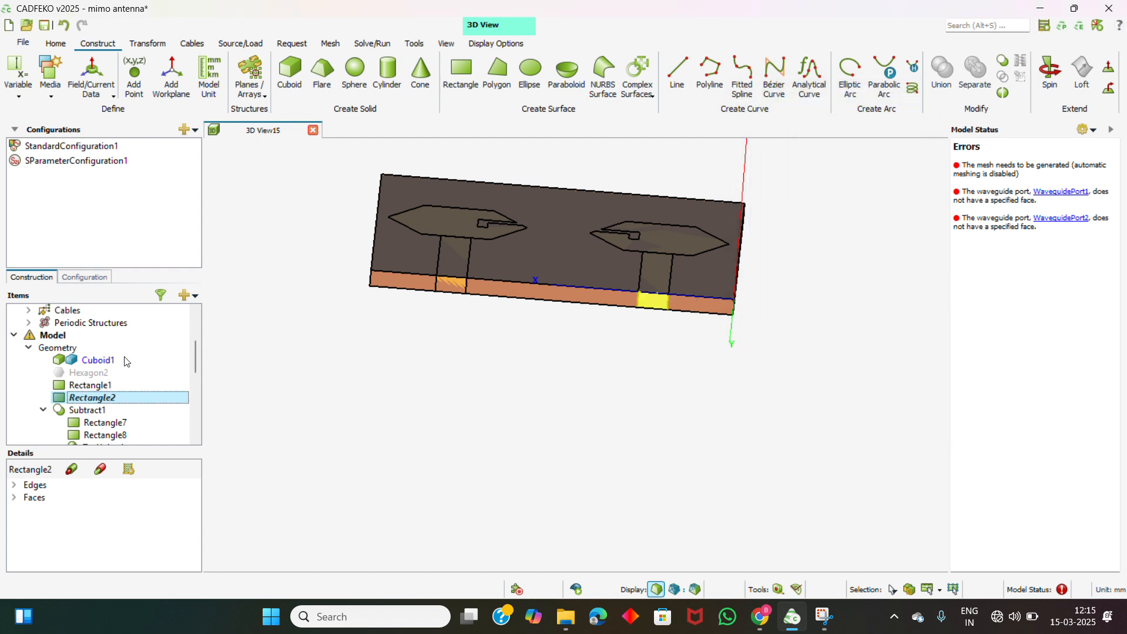
Show Hexagon2 and view it inside the hexagonal cut-out of the ground plane on the back of the substrate.
{"action": "left_click", "coordinate": [115, 374]}
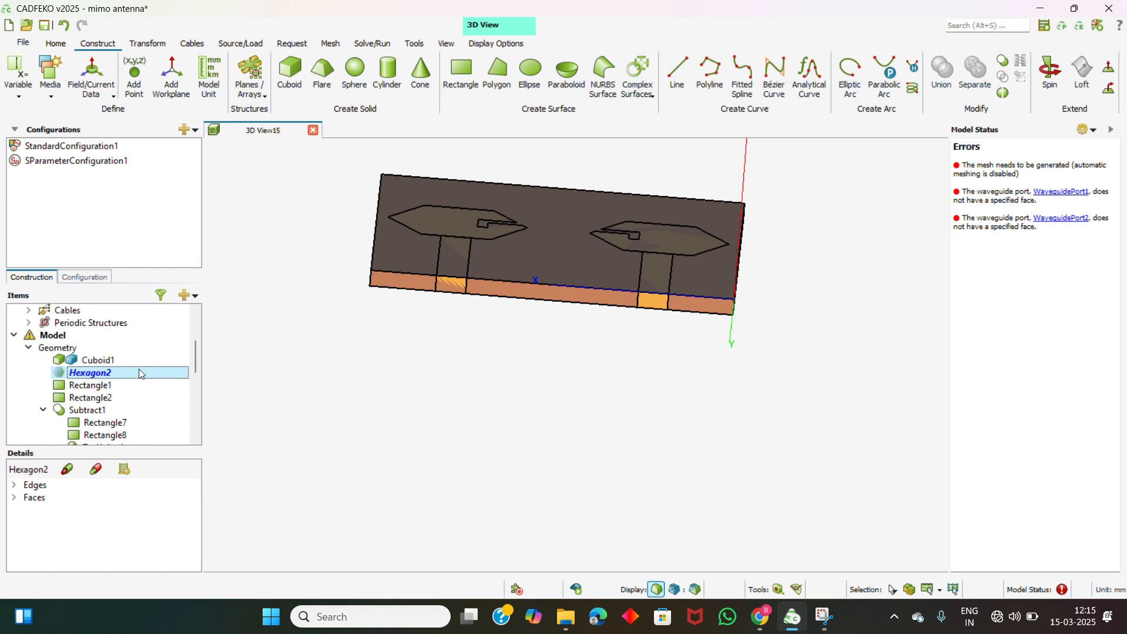
{"action": "left_click_drag", "start_coordinate": [609, 365], "coordinate": [590, 219]}
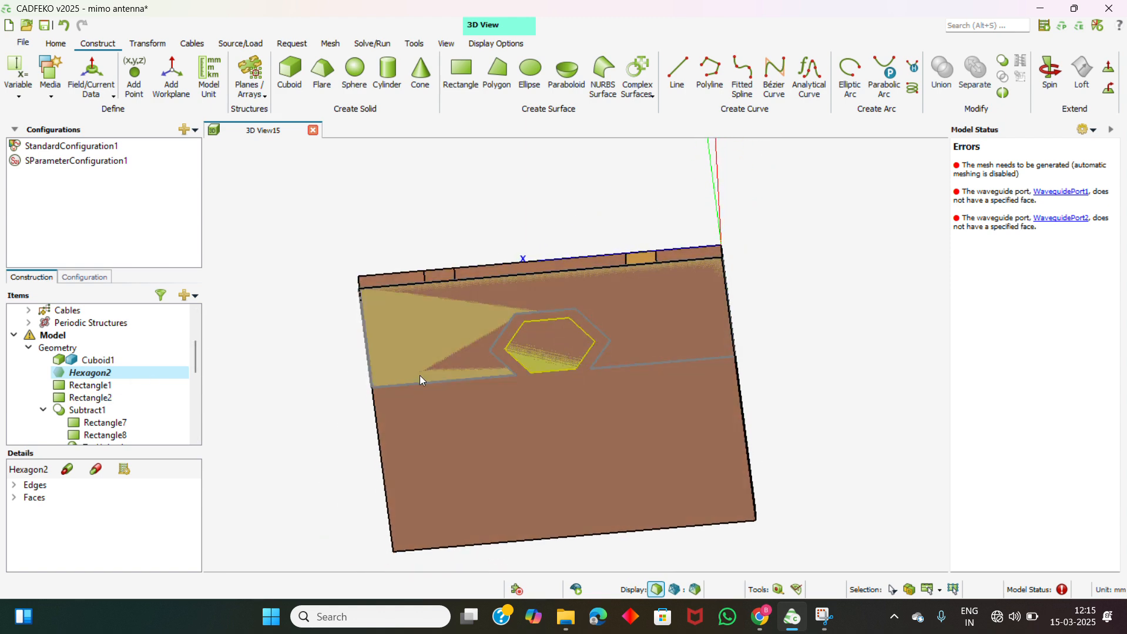
{"action": "left_click_drag", "start_coordinate": [700, 392], "coordinate": [691, 303]}
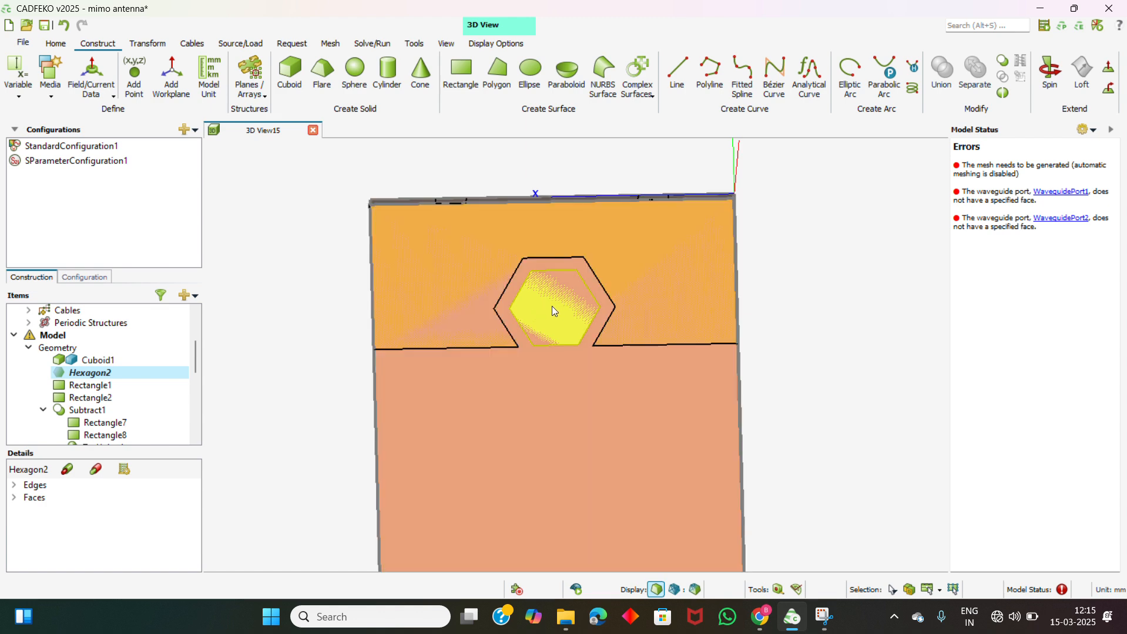
{"action": "left_click_drag", "start_coordinate": [603, 390], "coordinate": [631, 526]}
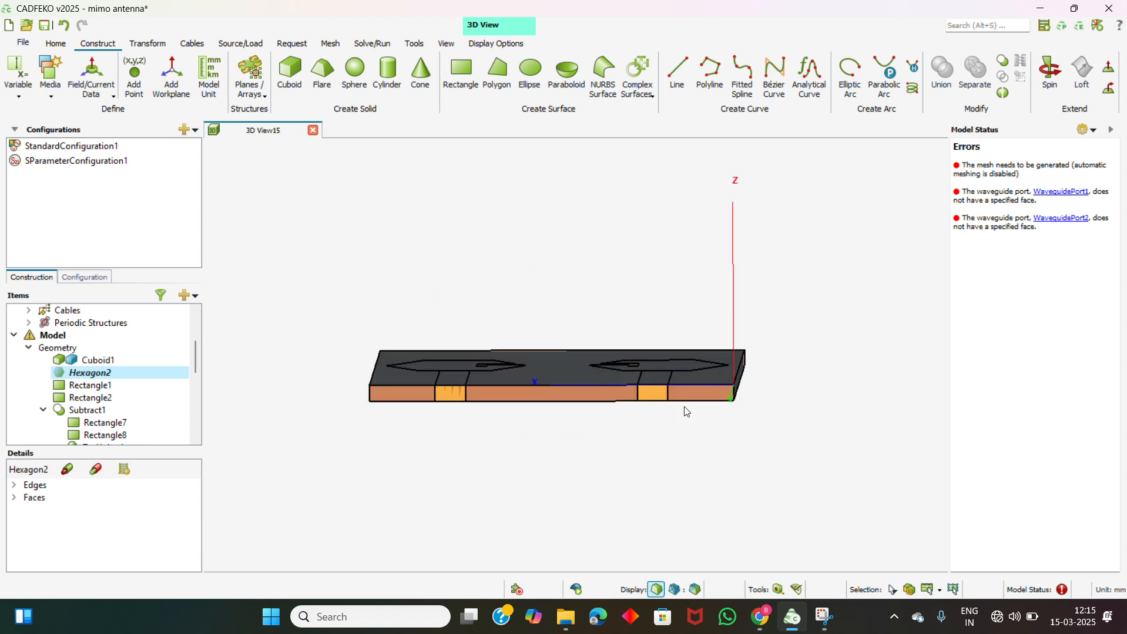
{"action": "left_click_drag", "start_coordinate": [686, 412], "coordinate": [691, 448]}
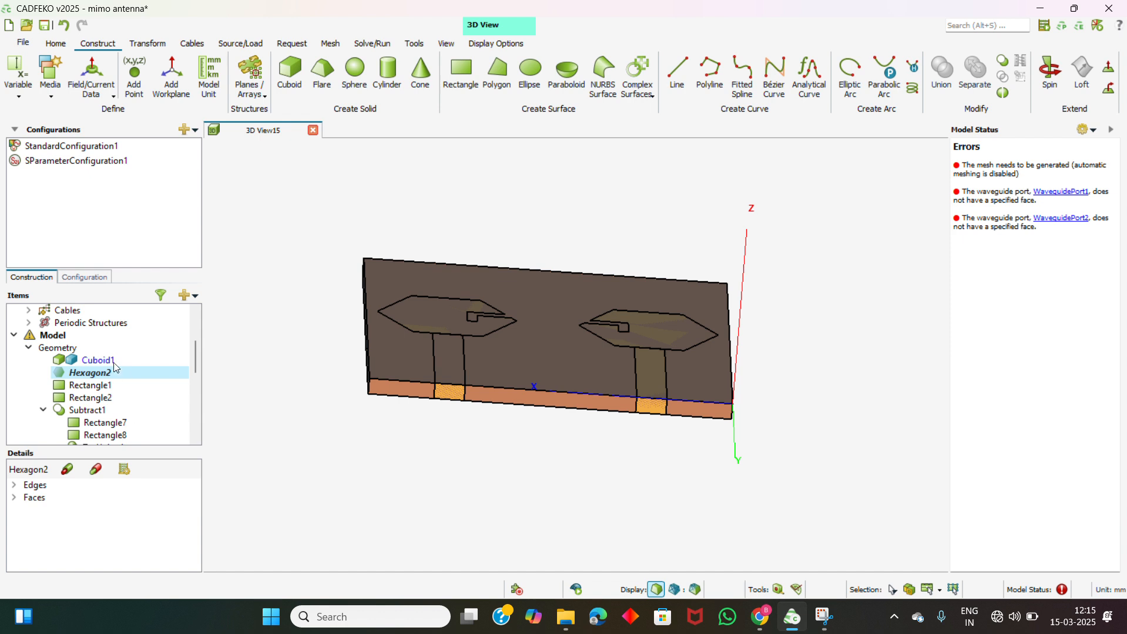
Try to unite Cuboid1, Hexagon2, Rectangle1, Rectangle2 and Subtract1 to Subtract3 with all their sub-parts.
{"action": "scroll", "coordinate": [89, 362], "scroll_direction": "down", "scroll_amount": 3}
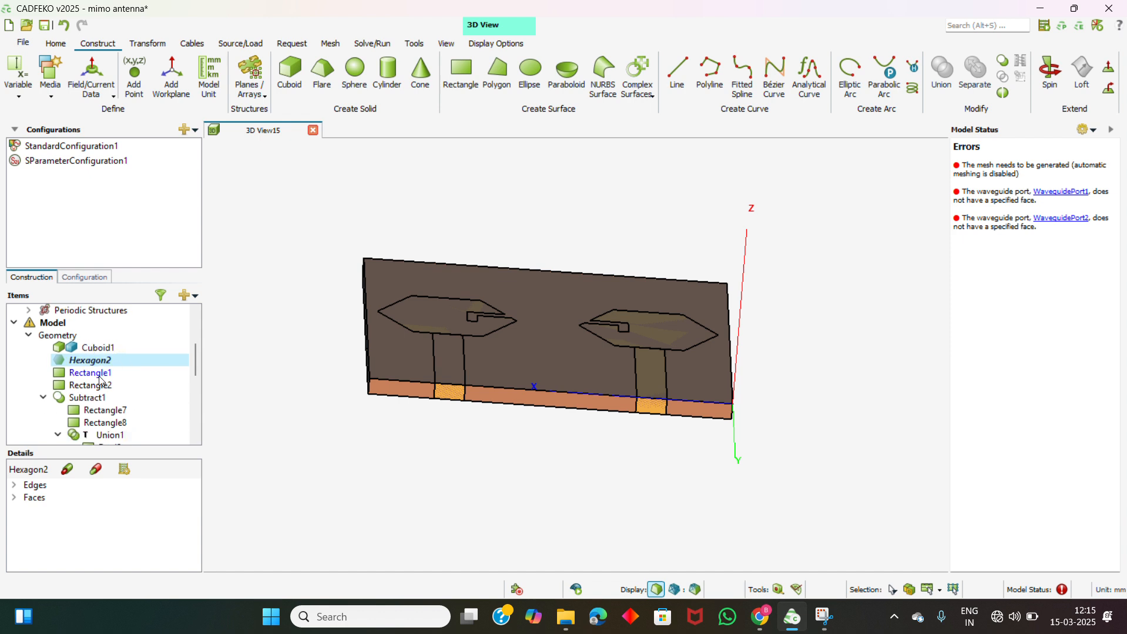
{"action": "scroll", "coordinate": [102, 382], "scroll_direction": "down", "scroll_amount": 3}
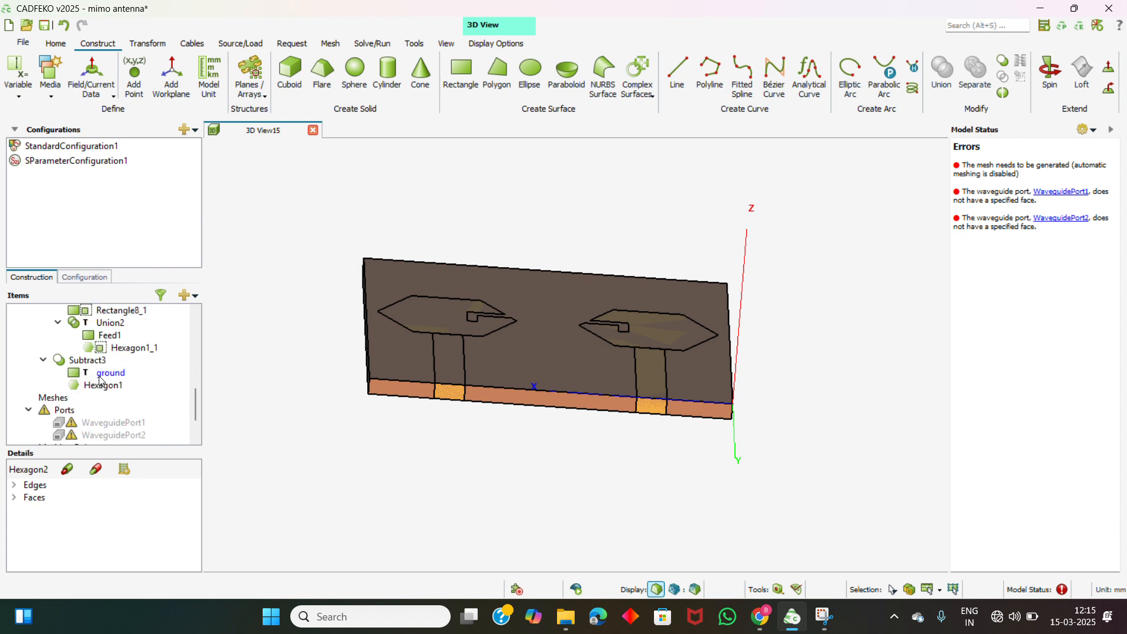
{"action": "scroll", "coordinate": [102, 382], "scroll_direction": "up", "scroll_amount": 6}
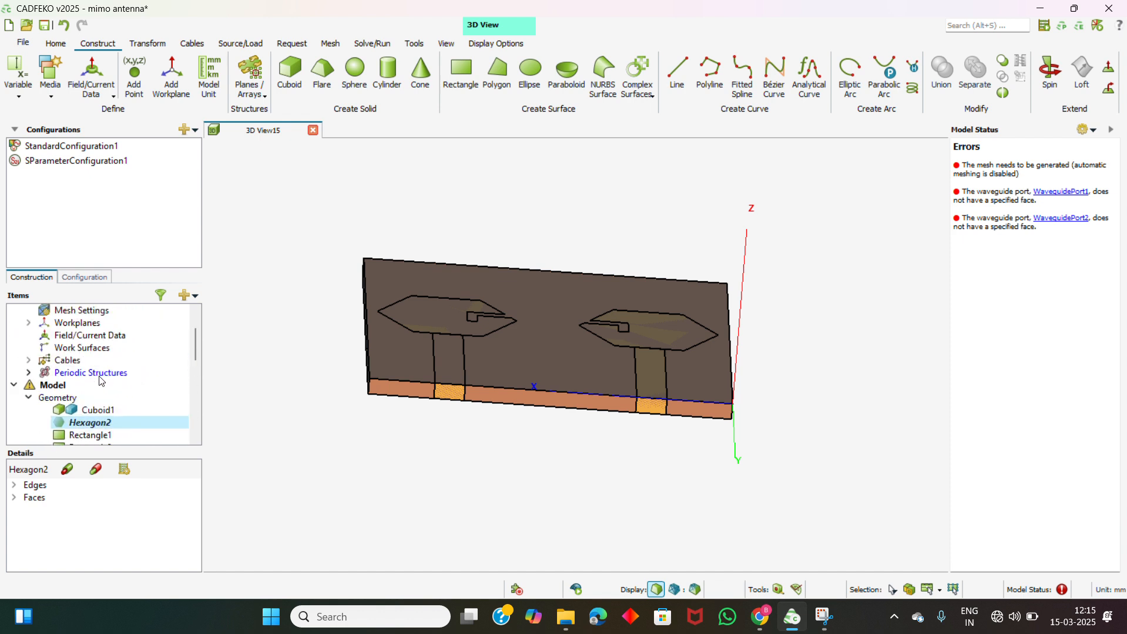
{"action": "left_click", "coordinate": [97, 410], "text": "ctrl"}
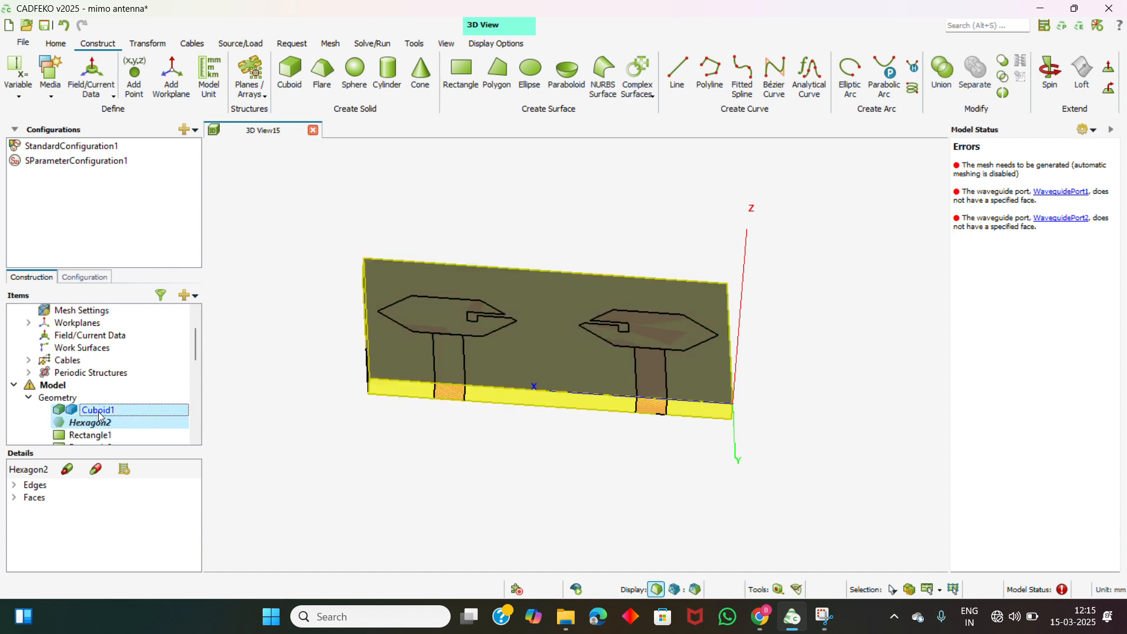
{"action": "scroll", "coordinate": [108, 432], "scroll_direction": "down", "scroll_amount": 1}
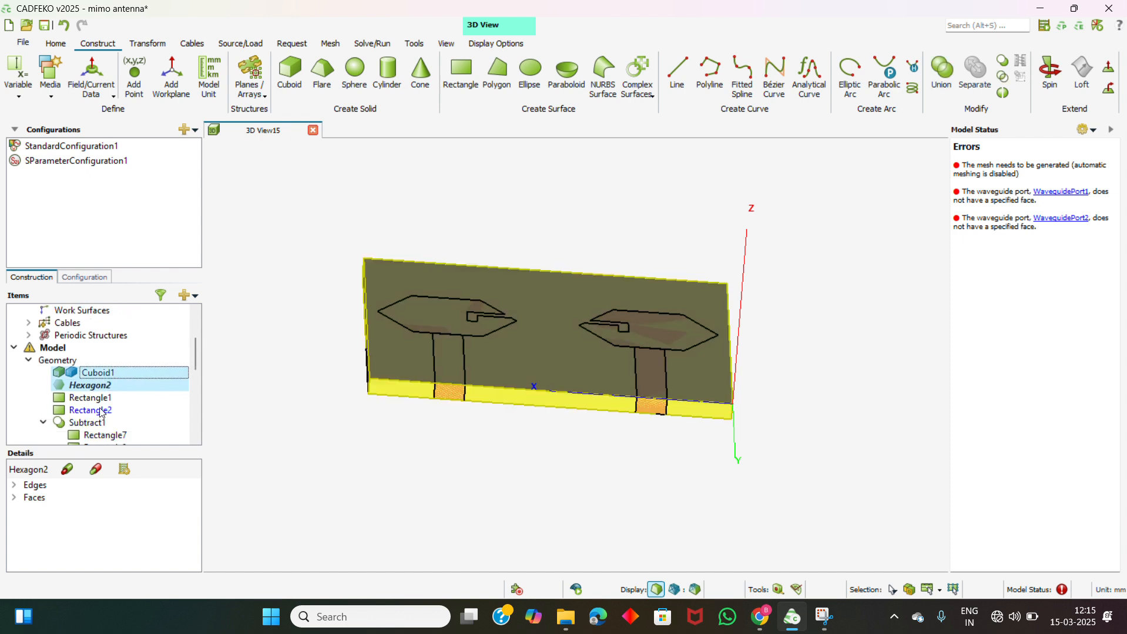
{"action": "left_click", "coordinate": [99, 399], "text": "ctrl"}
{"action": "scroll", "coordinate": [99, 403], "scroll_direction": "down", "scroll_amount": 1}
{"action": "scroll", "coordinate": [106, 394], "scroll_direction": "down", "scroll_amount": 1}
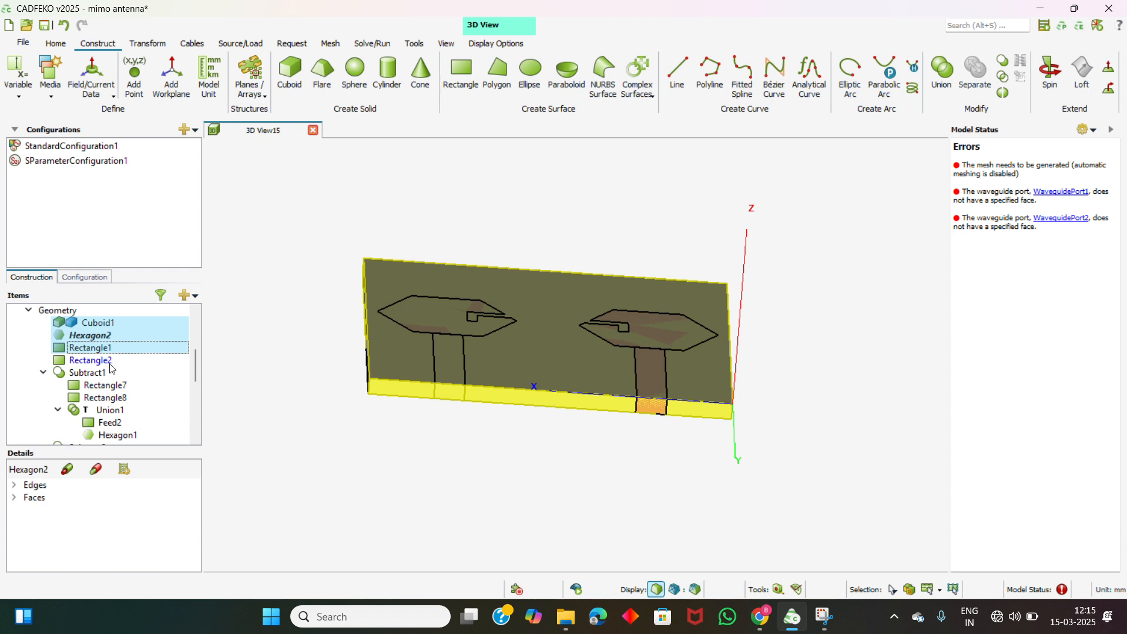
{"action": "left_click", "coordinate": [92, 361], "text": "ctrl"}
{"action": "left_click", "coordinate": [101, 374], "text": "ctrl"}
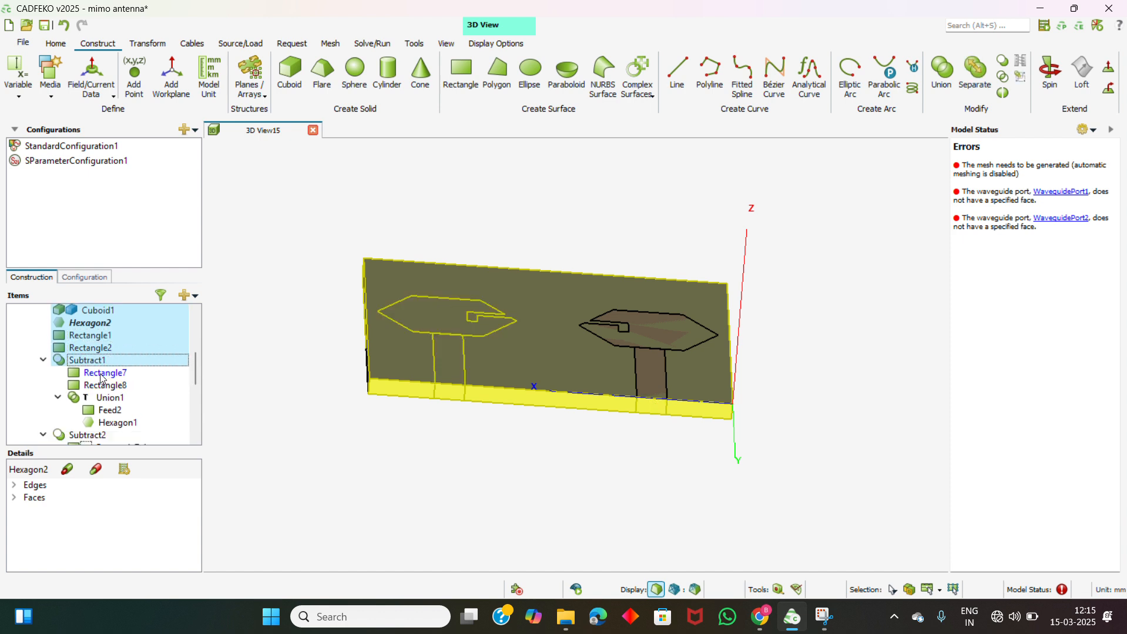
{"action": "scroll", "coordinate": [103, 376], "scroll_direction": "down", "scroll_amount": 1}
{"action": "left_click", "coordinate": [112, 347], "text": "ctrl"}
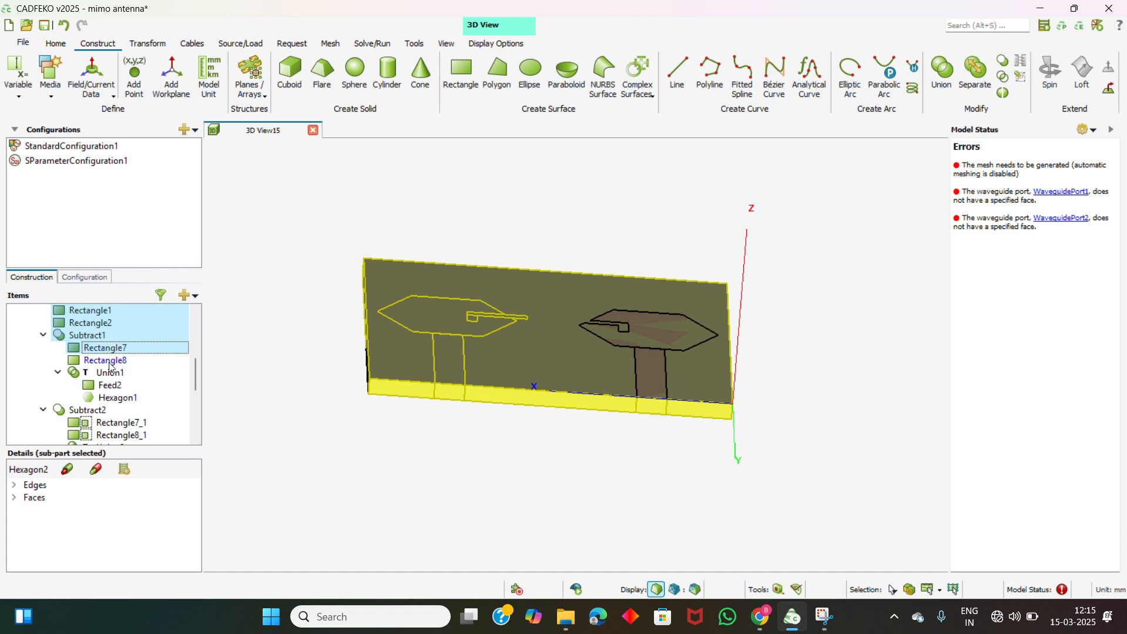
{"action": "left_click", "coordinate": [109, 361], "text": "ctrl"}
{"action": "left_click", "coordinate": [111, 375], "text": "ctrl"}
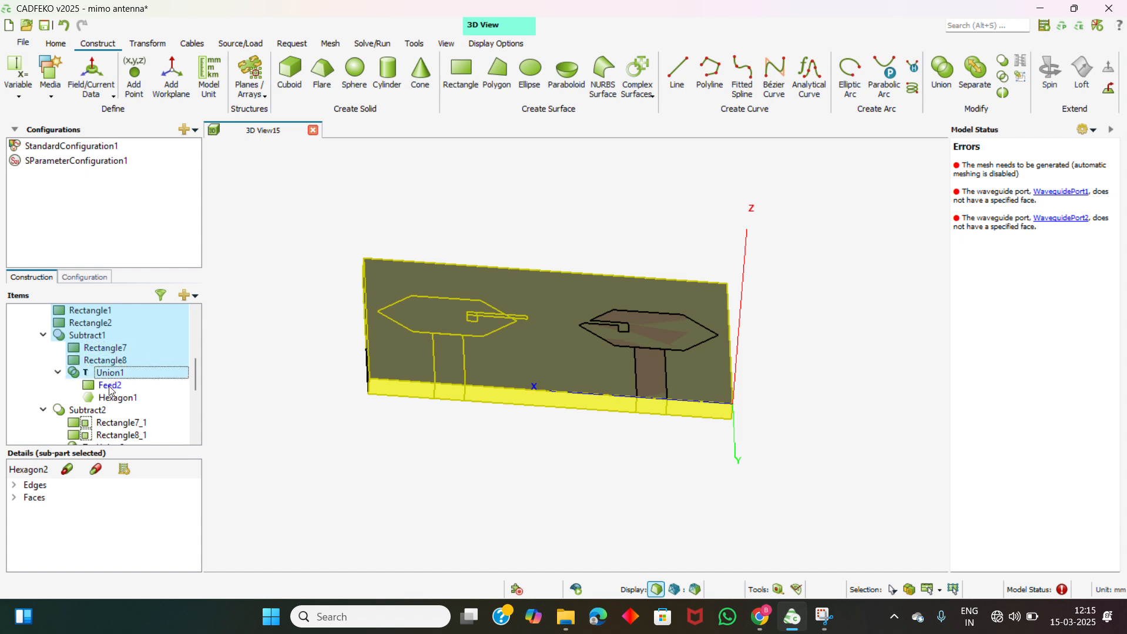
{"action": "left_click", "coordinate": [111, 387], "text": "ctrl"}
{"action": "scroll", "coordinate": [111, 391], "scroll_direction": "down", "scroll_amount": 2}
{"action": "left_click", "coordinate": [124, 351], "text": "ctrl"}
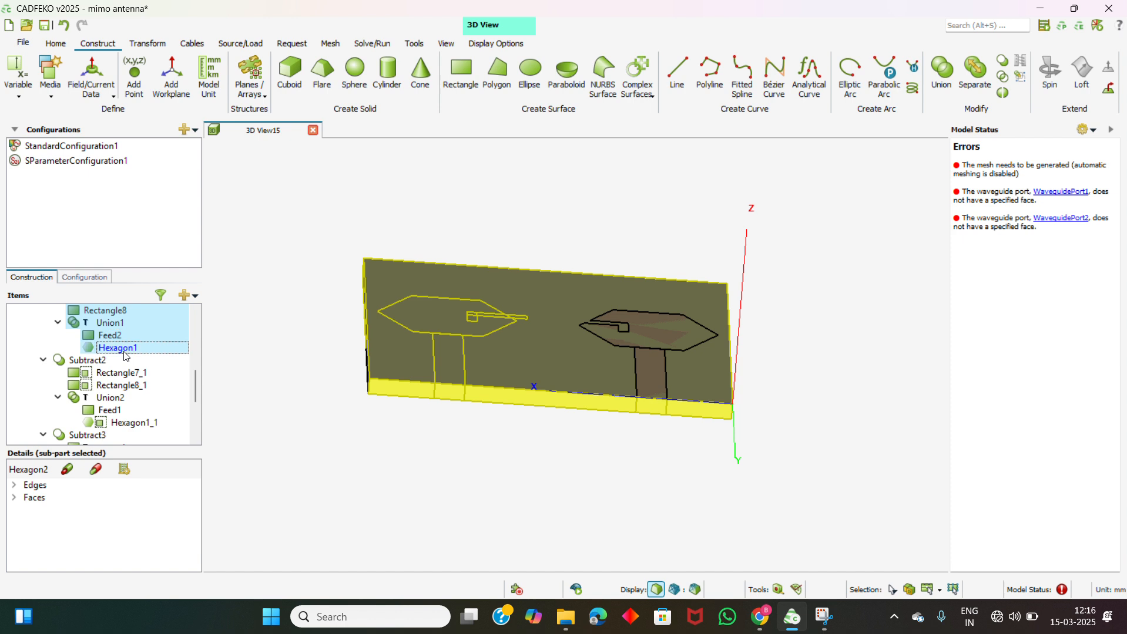
{"action": "scroll", "coordinate": [131, 338], "scroll_direction": "down", "scroll_amount": 2}
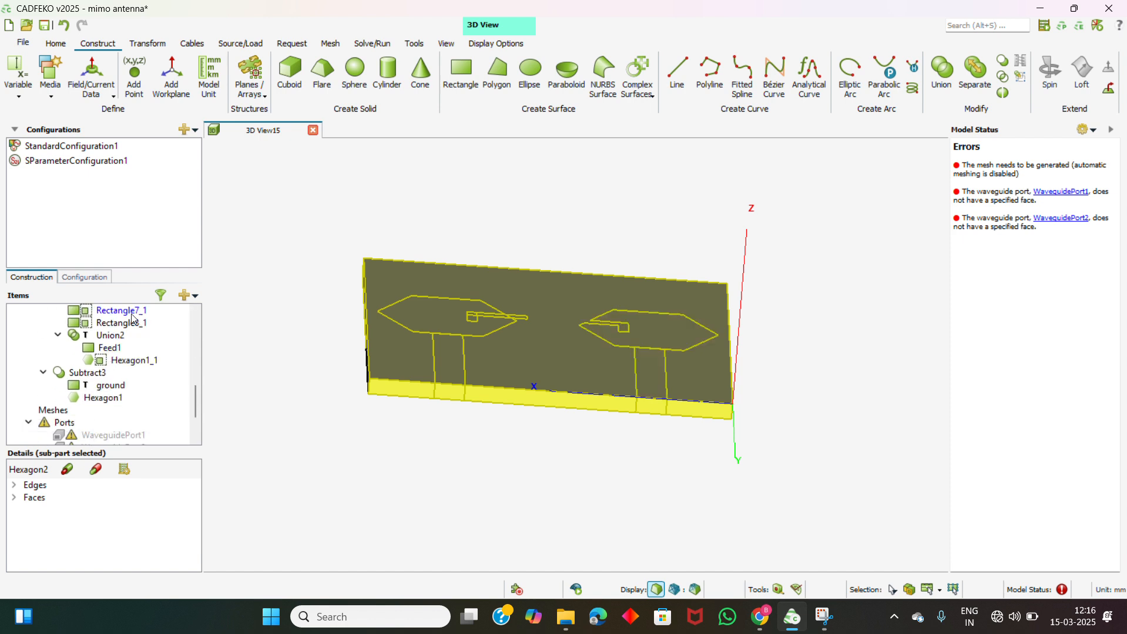
{"action": "left_click", "coordinate": [129, 312], "text": "ctrl"}
{"action": "left_click", "coordinate": [133, 329], "text": "ctrl"}
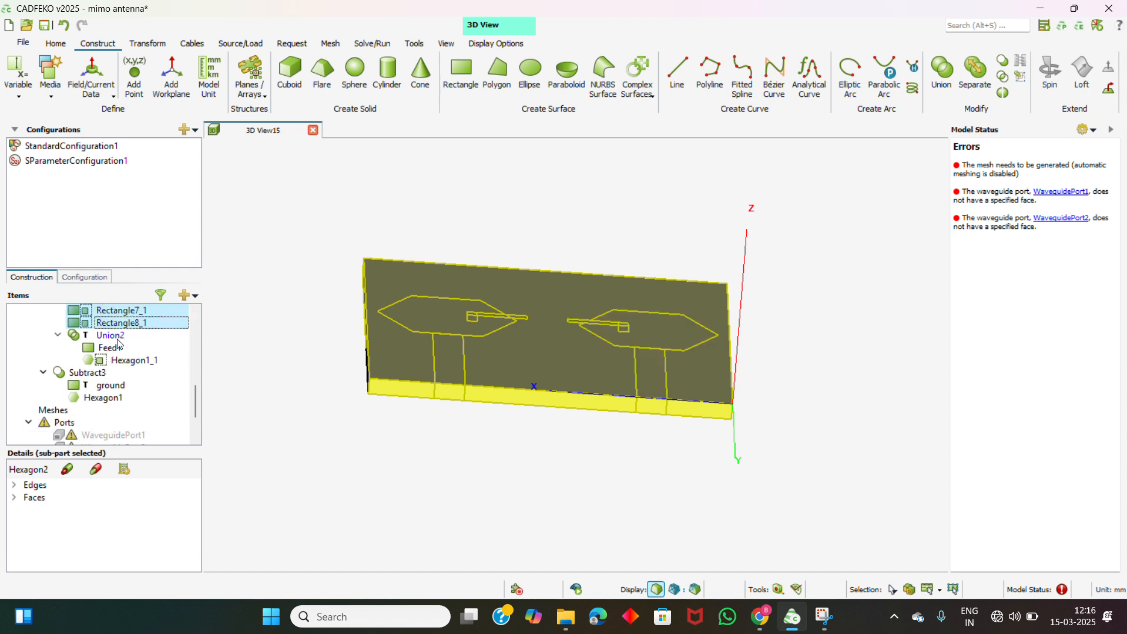
{"action": "left_click", "coordinate": [121, 337], "text": "ctrl"}
{"action": "left_click", "coordinate": [118, 355], "text": "ctrl"}
{"action": "left_click", "coordinate": [127, 361], "text": "ctrl"}
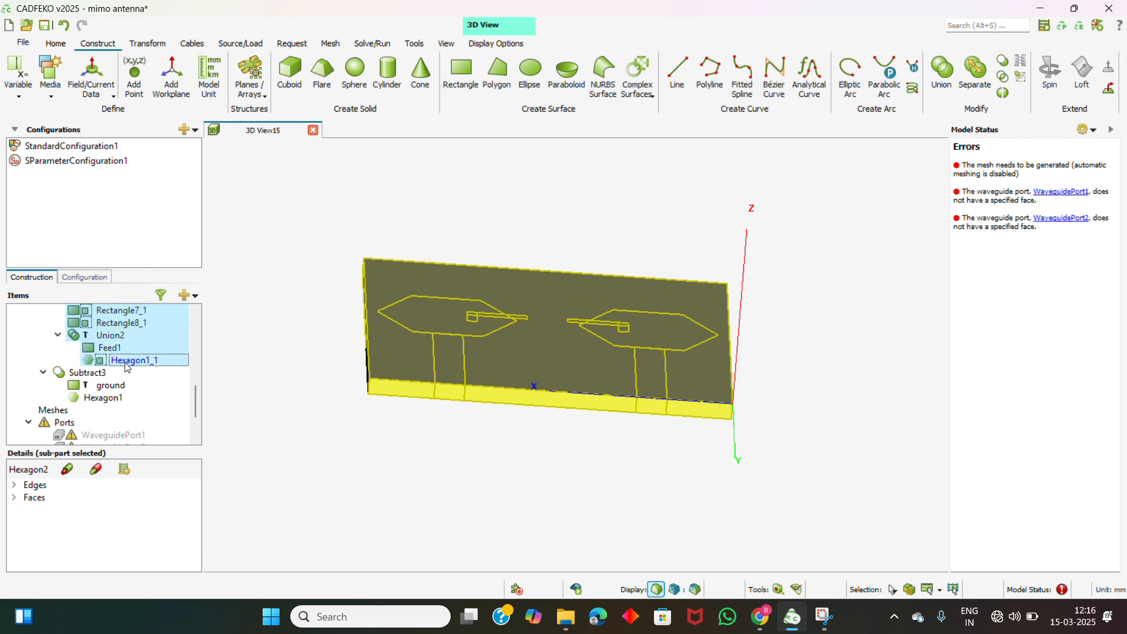
{"action": "left_click", "coordinate": [107, 374], "text": "ctrl"}
{"action": "left_click", "coordinate": [114, 388], "text": "ctrl"}
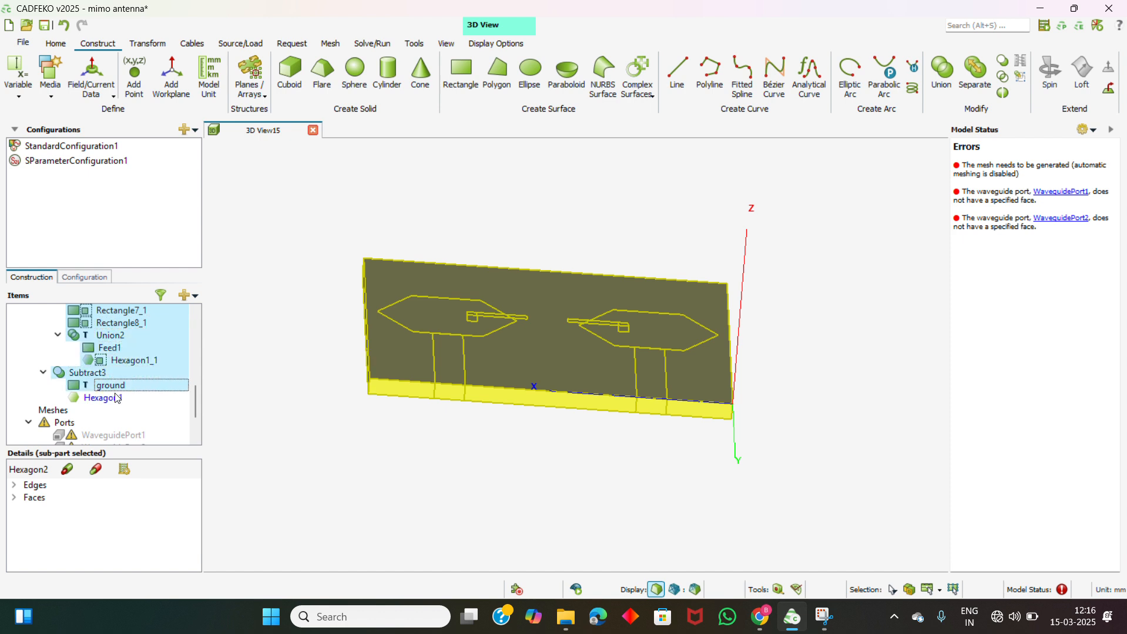
{"action": "left_click", "coordinate": [118, 400], "text": "ctrl"}
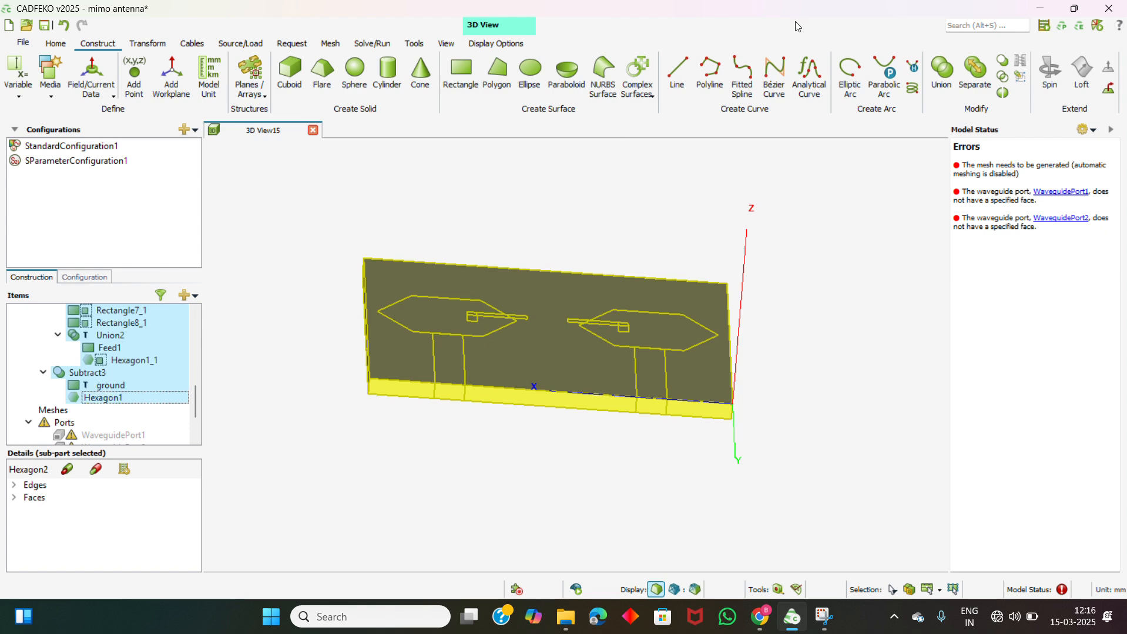
{"action": "left_click", "coordinate": [948, 69]}
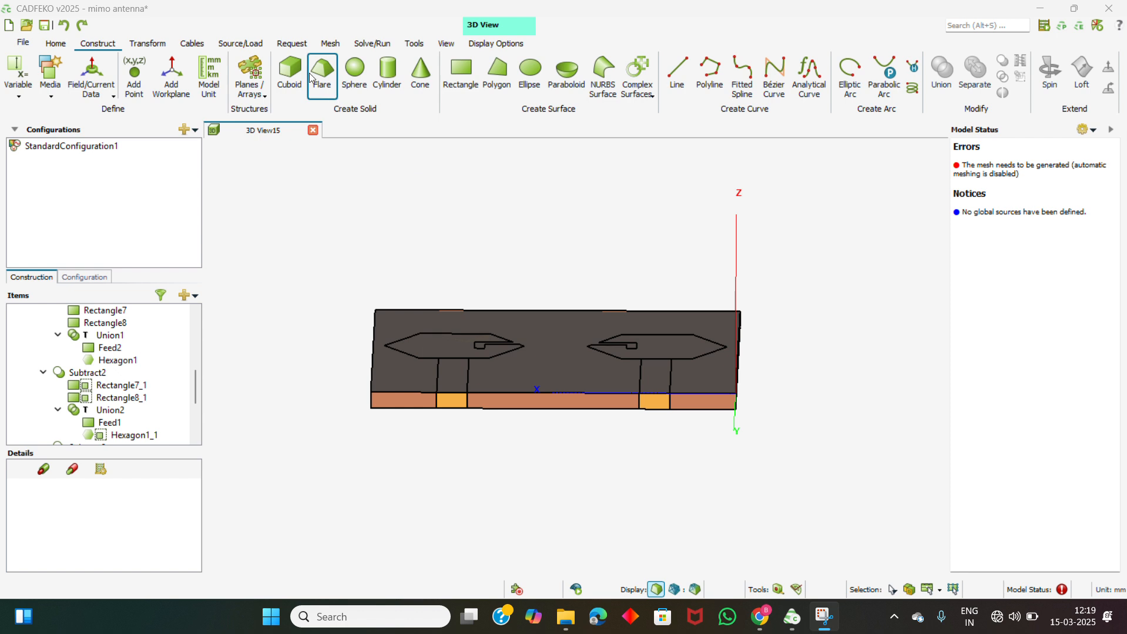
Create a waveguide port on Face1 of Rectangle1 with the reference direction rotated 180 degrees.
{"action": "left_click", "coordinate": [248, 46]}
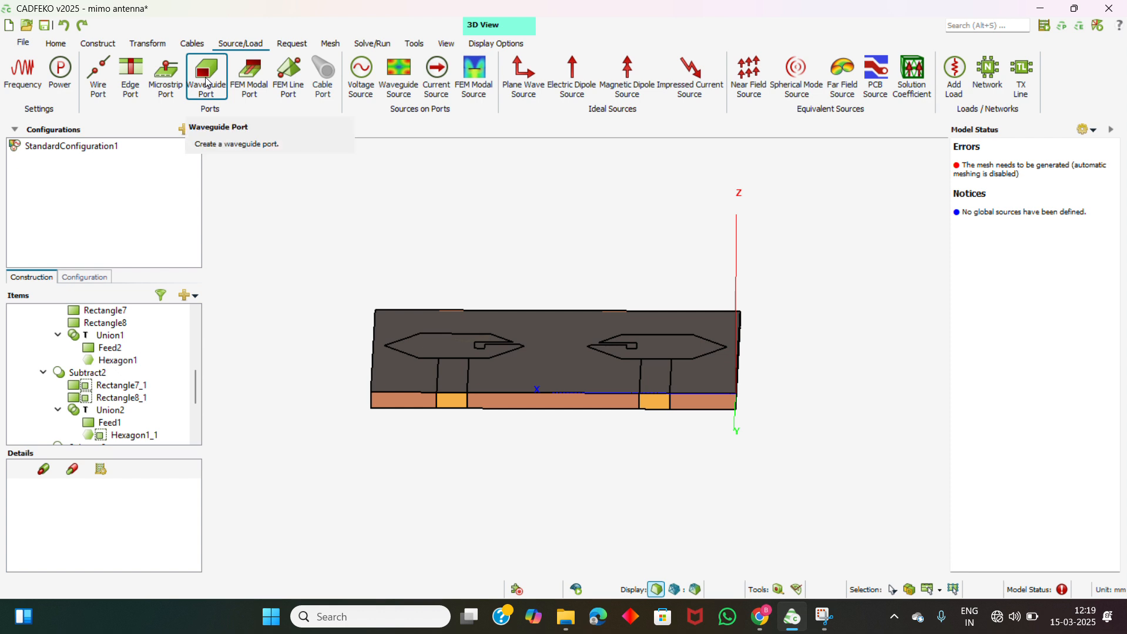
{"action": "left_click", "coordinate": [206, 82]}
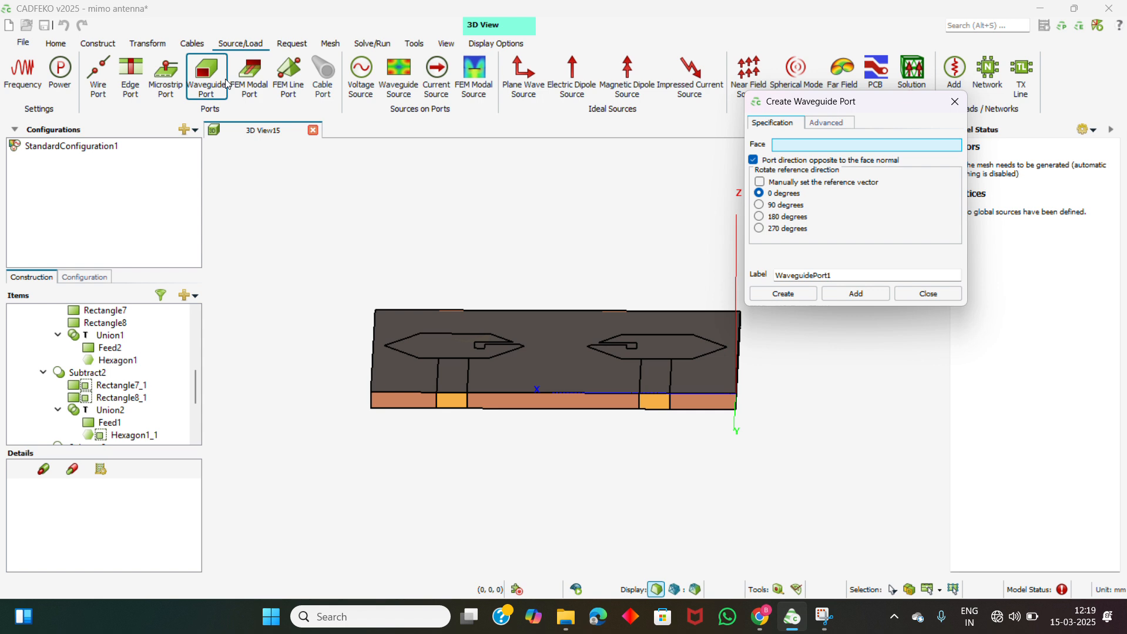
{"action": "left_click", "coordinate": [461, 401]}
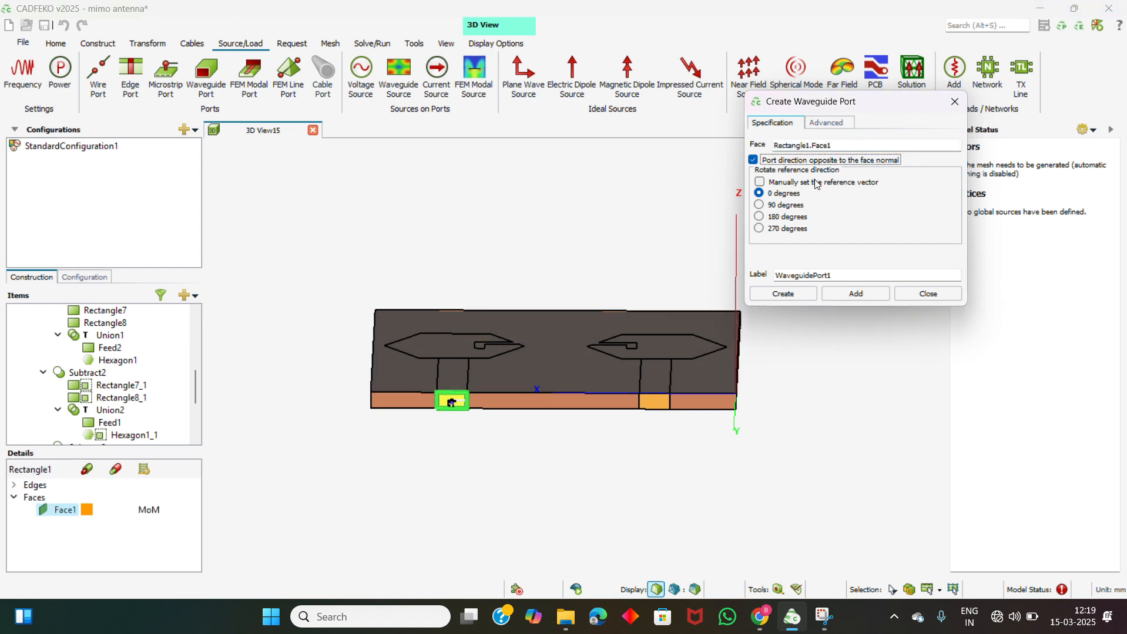
{"action": "left_click", "coordinate": [761, 206]}
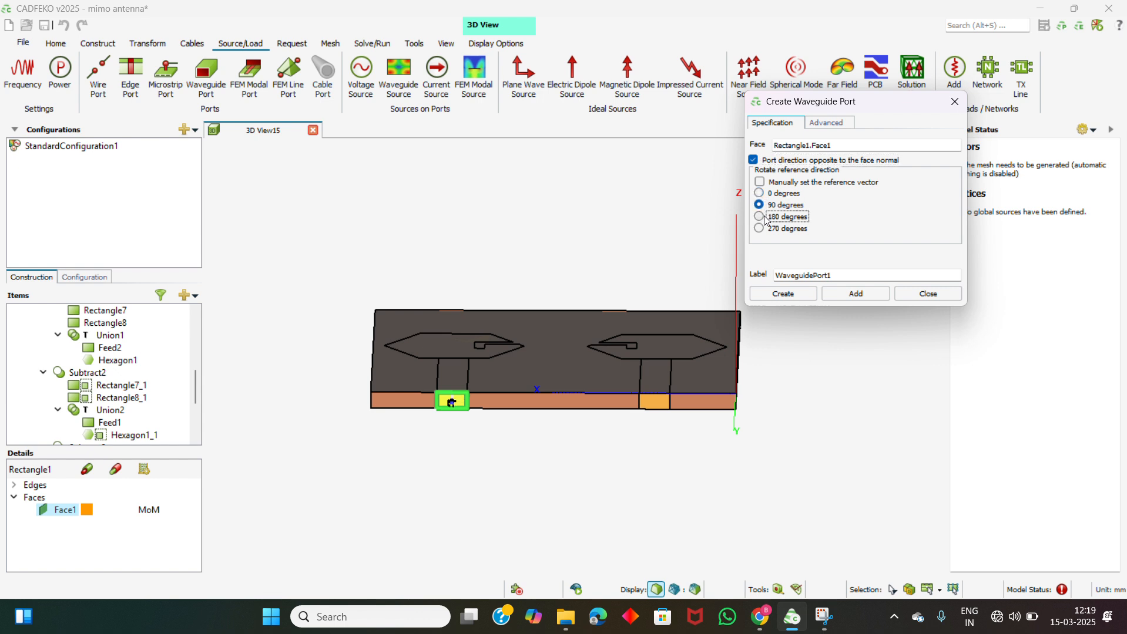
{"action": "left_click", "coordinate": [766, 220]}
{"action": "left_click", "coordinate": [800, 295]}
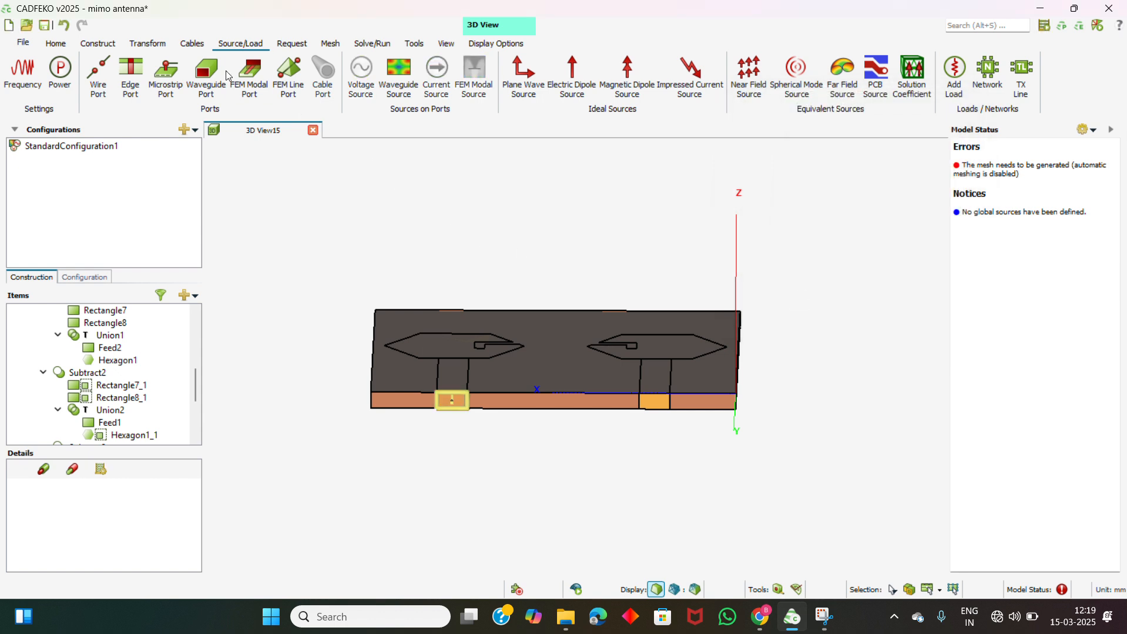
Create a waveguide port on Face2 of Rectangle2 with the reference direction rotated 90 degrees.
{"action": "left_click", "coordinate": [210, 83]}
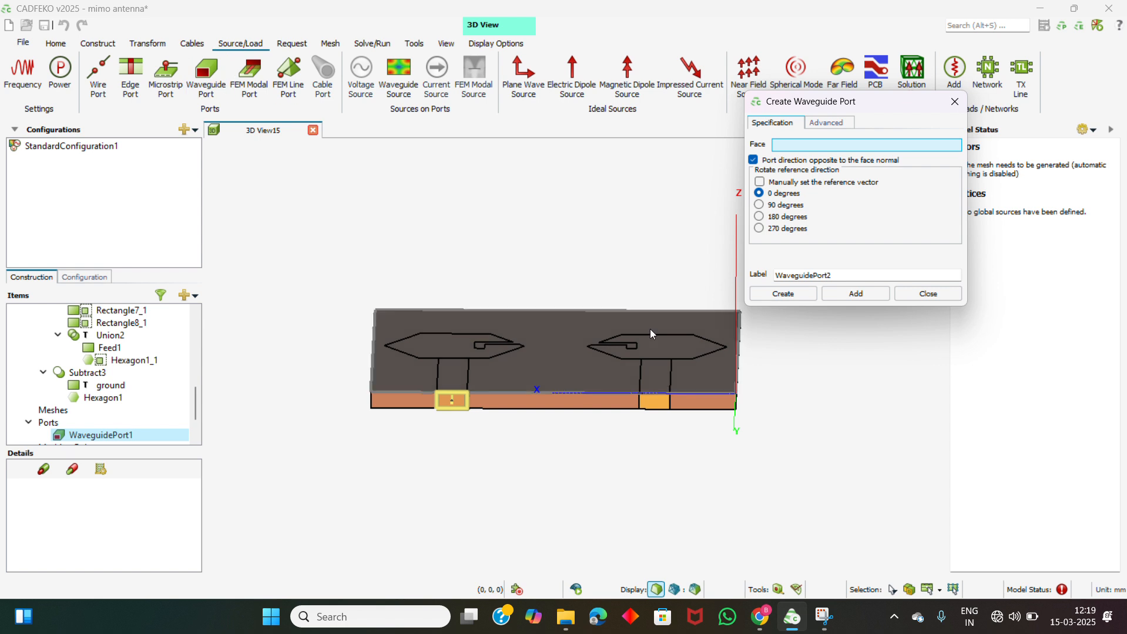
{"action": "left_click", "coordinate": [664, 411]}
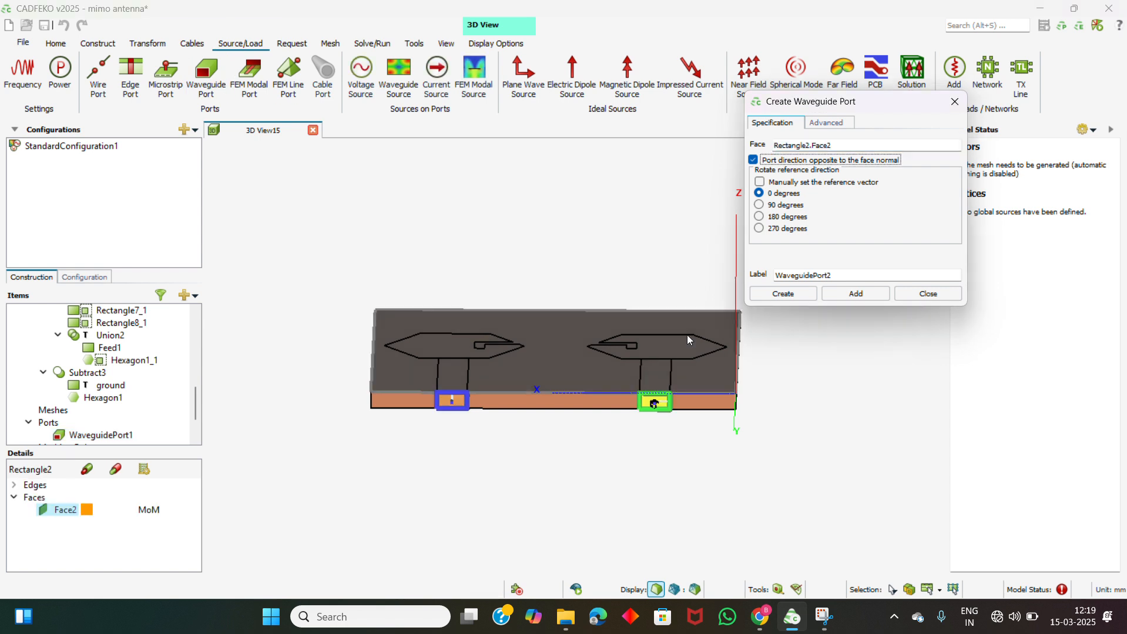
{"action": "left_click", "coordinate": [766, 205]}
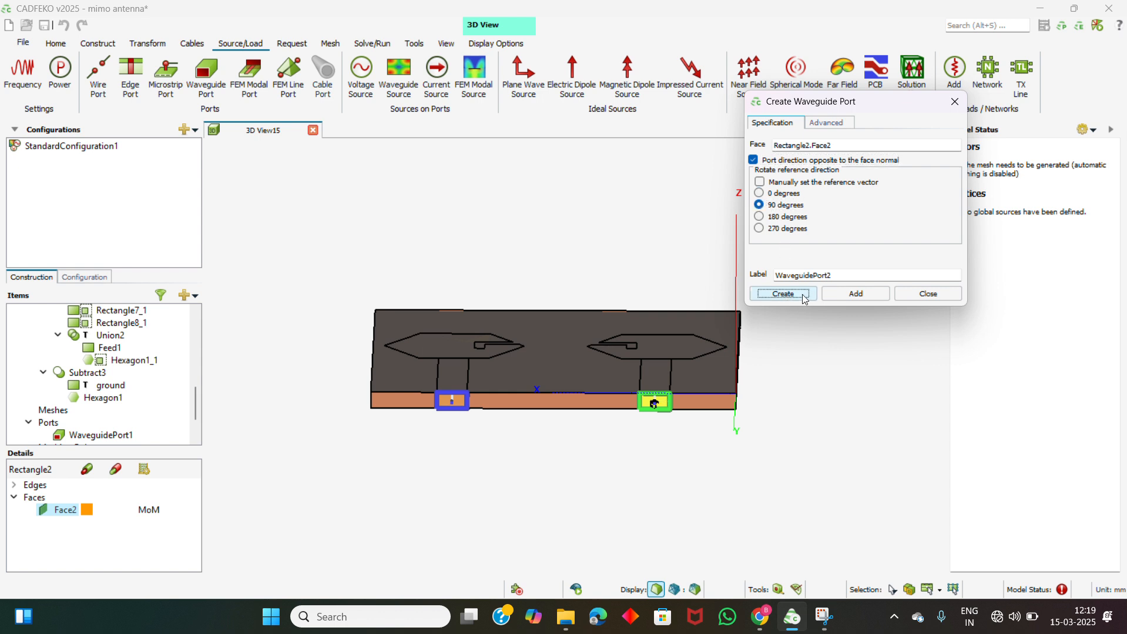
{"action": "left_click", "coordinate": [783, 294]}
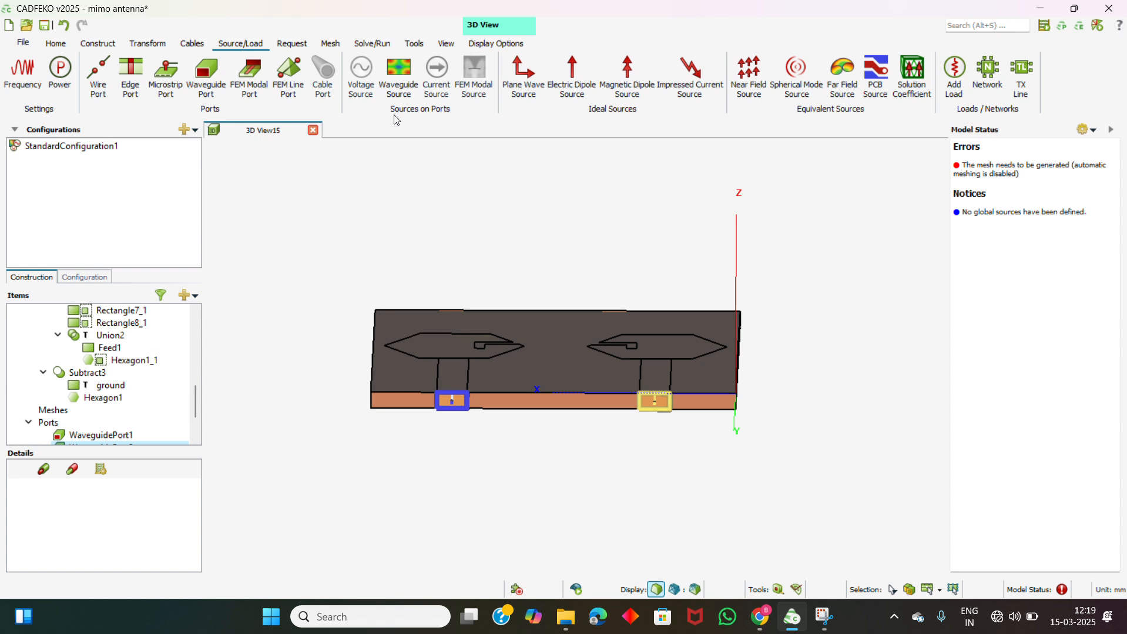
Create a waveguide source on WaveguidePort1 that excites the fundamental mode only.
{"action": "left_click", "coordinate": [397, 80]}
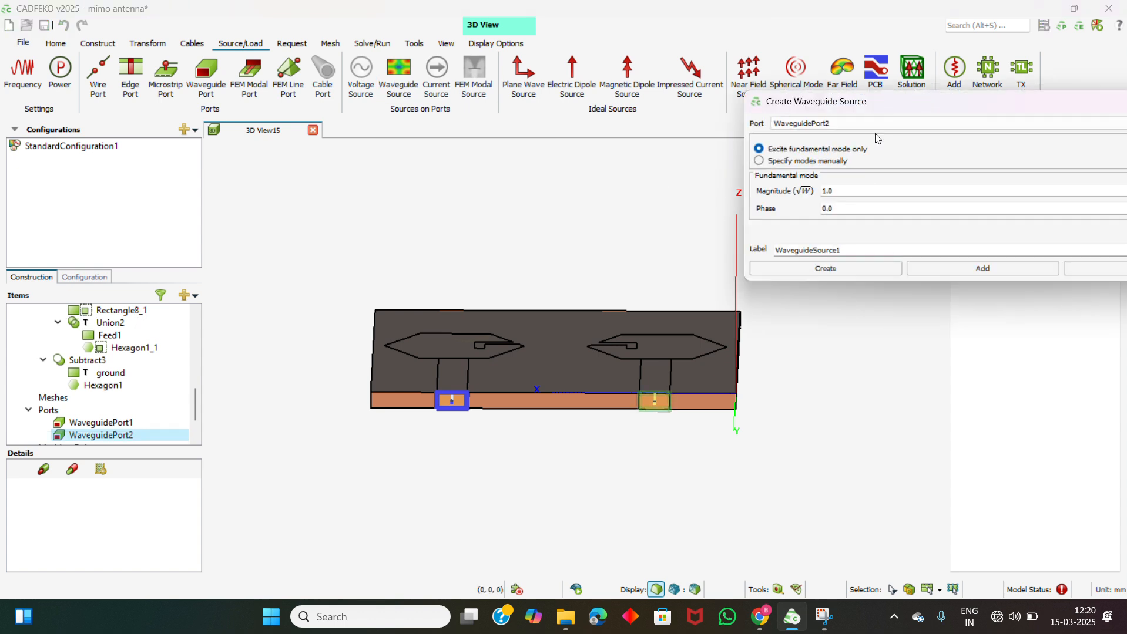
{"action": "left_click", "coordinate": [844, 126]}
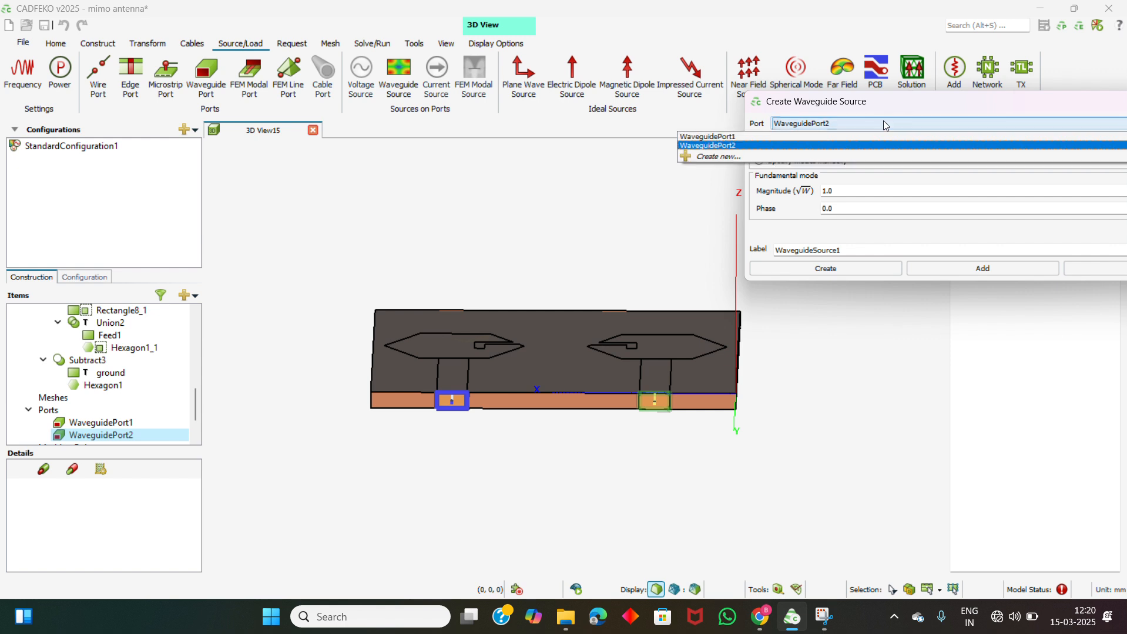
{"action": "left_click", "coordinate": [825, 137]}
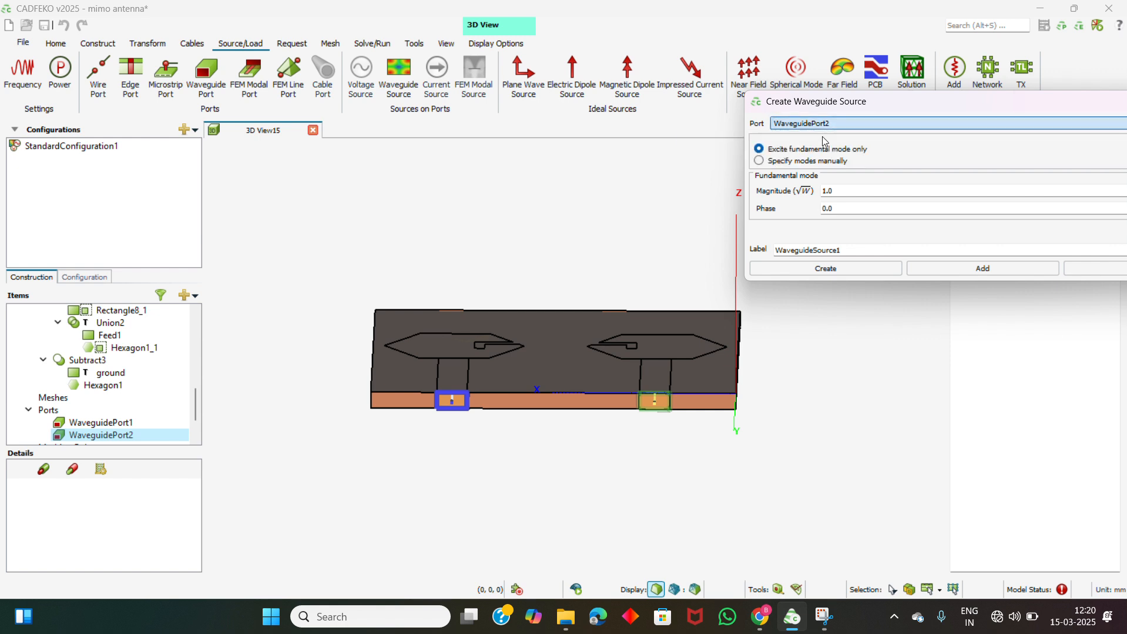
{"action": "left_click", "coordinate": [826, 268]}
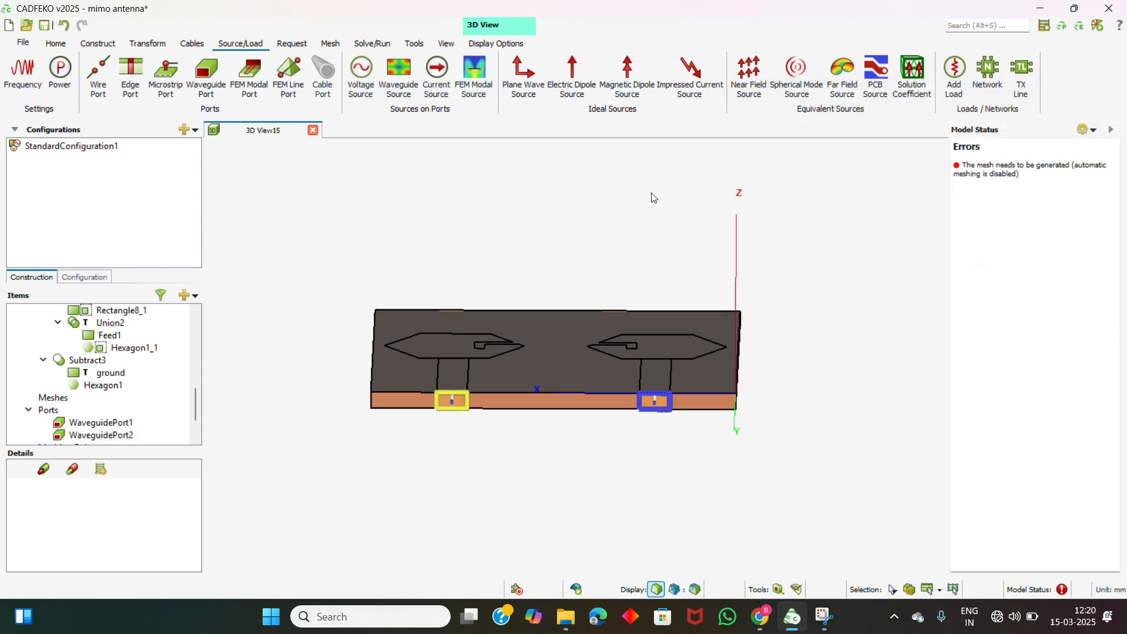
Create a second fundamental-mode waveguide source on WaveguidePort2.
{"action": "left_click", "coordinate": [404, 86]}
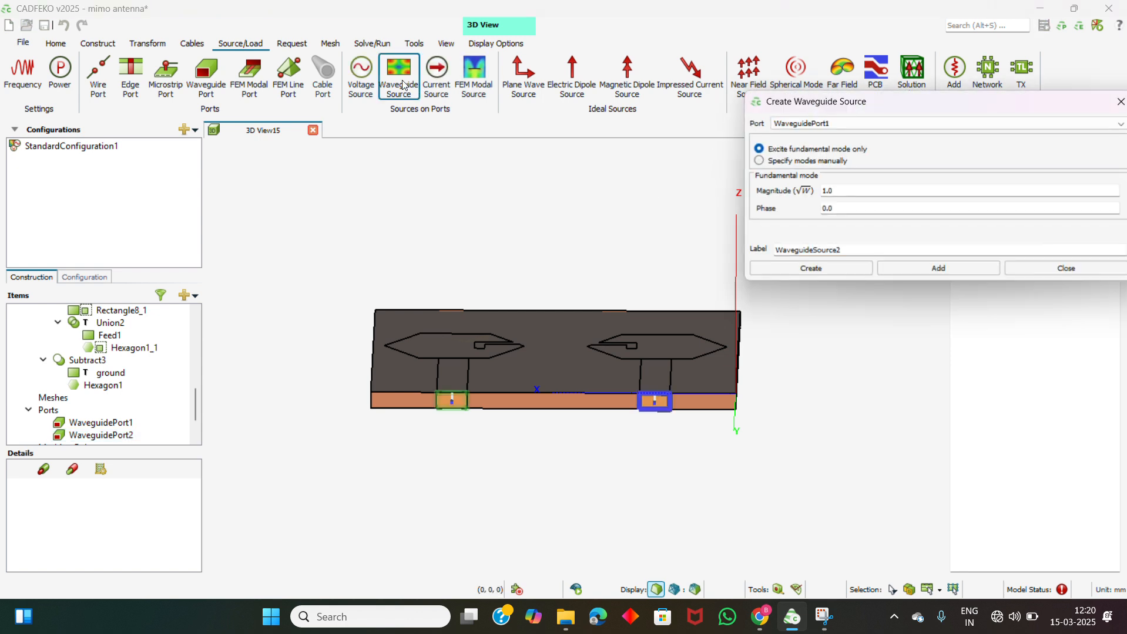
{"action": "left_click", "coordinate": [858, 127]}
{"action": "left_click", "coordinate": [858, 139]}
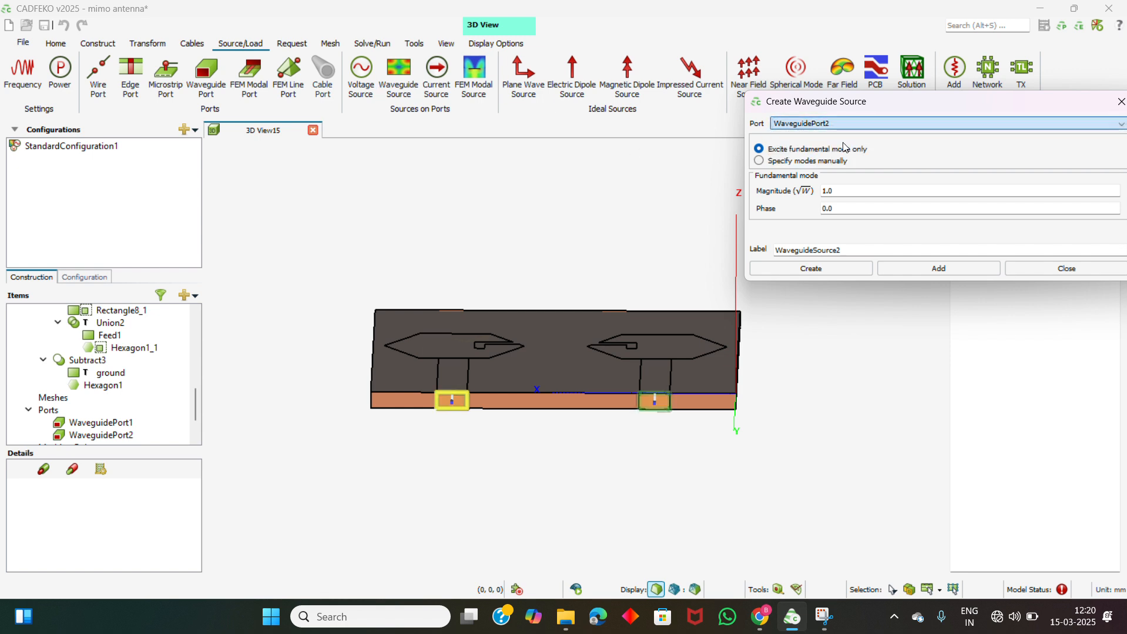
{"action": "left_click", "coordinate": [833, 268]}
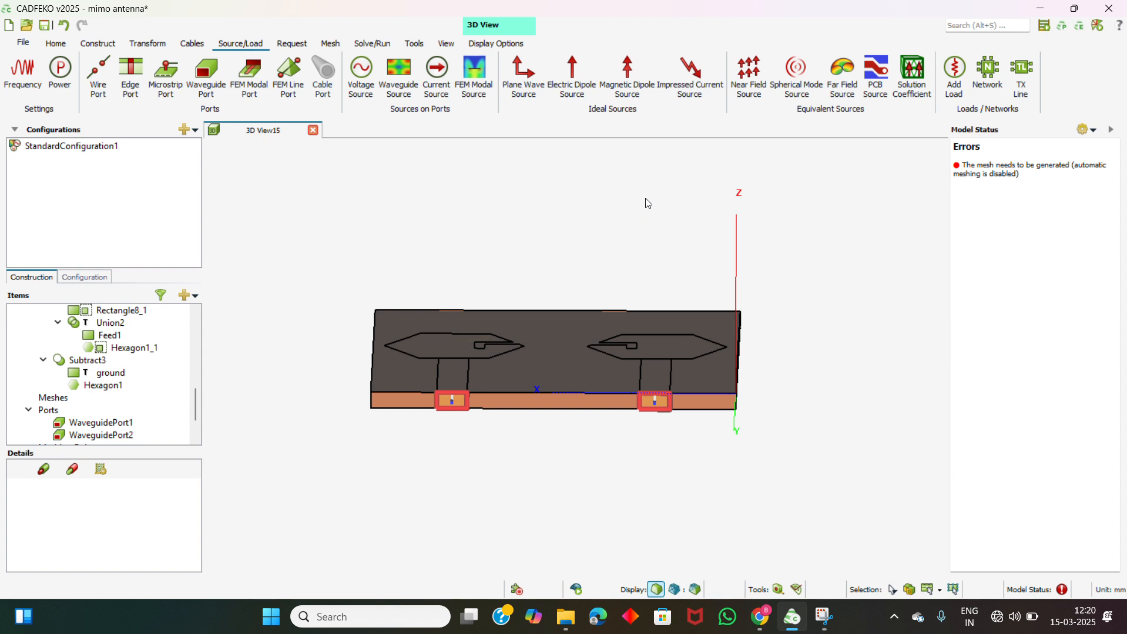
Turn on automatic meshing and display the simulation mesh on the antenna model.
{"action": "left_click", "coordinate": [333, 46]}
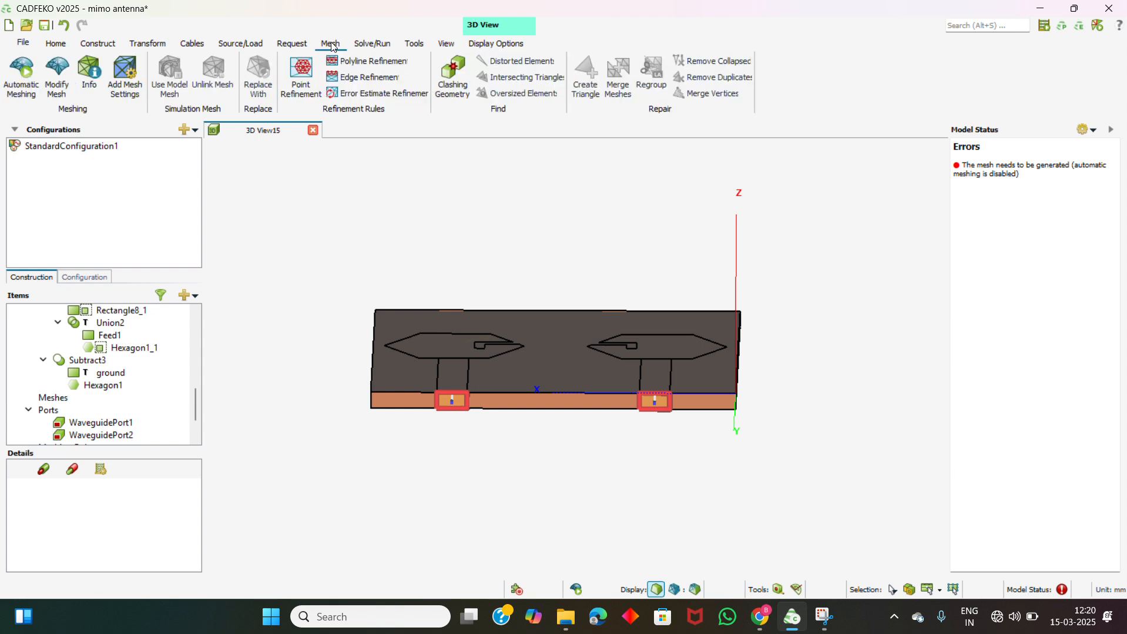
{"action": "left_click", "coordinate": [32, 92]}
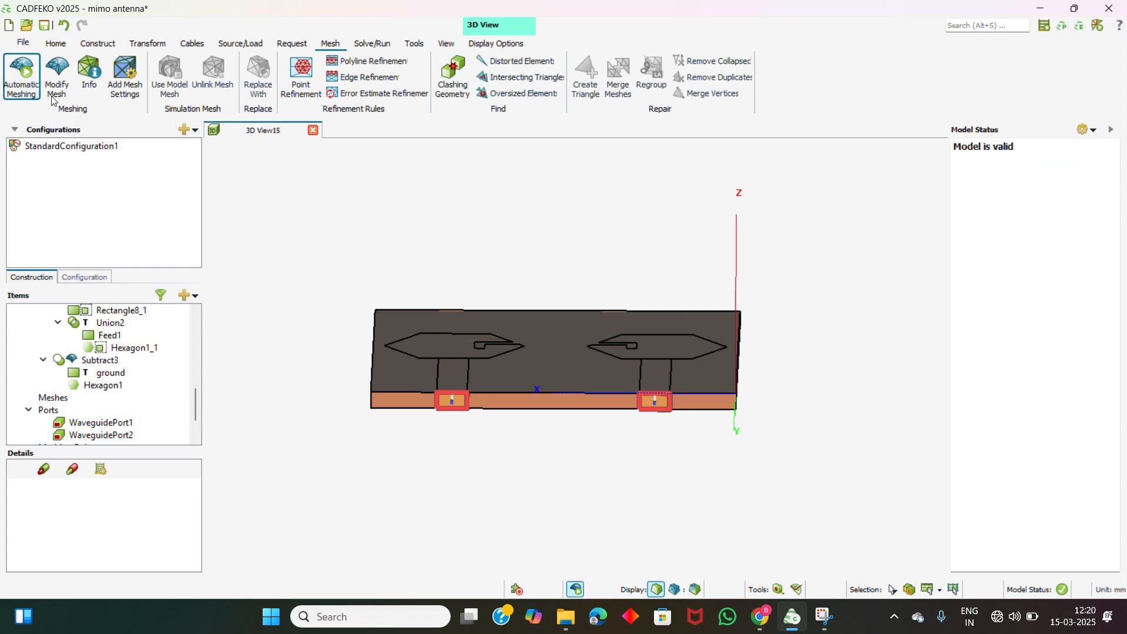
{"action": "left_click_drag", "start_coordinate": [640, 467], "coordinate": [816, 494]}
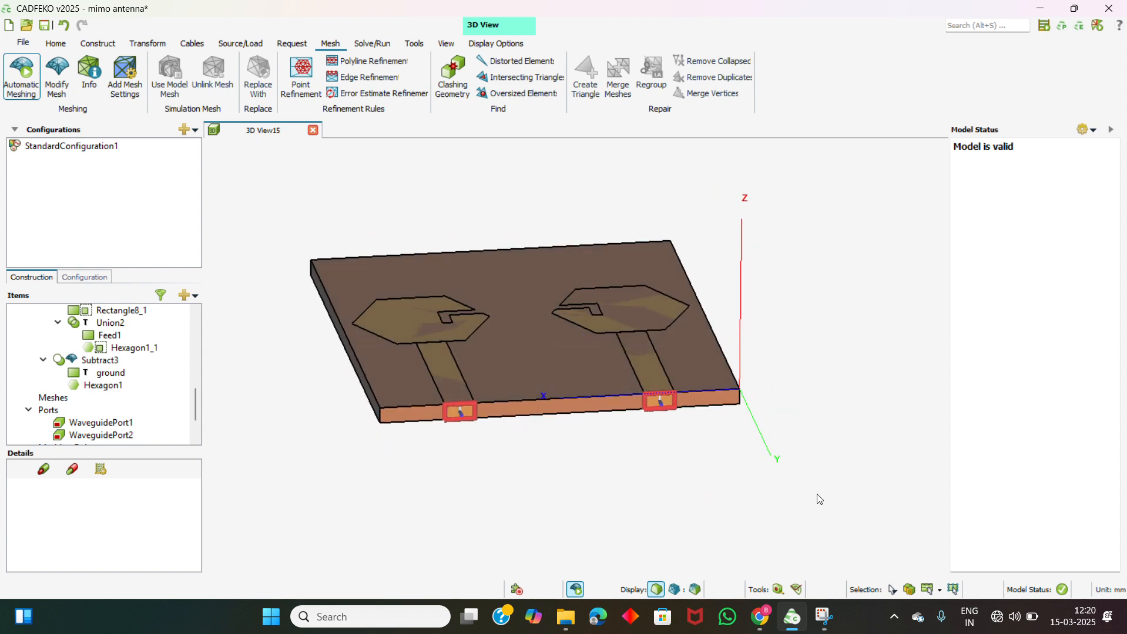
{"action": "left_click", "coordinate": [694, 590]}
{"action": "left_click_drag", "start_coordinate": [735, 468], "coordinate": [762, 409]}
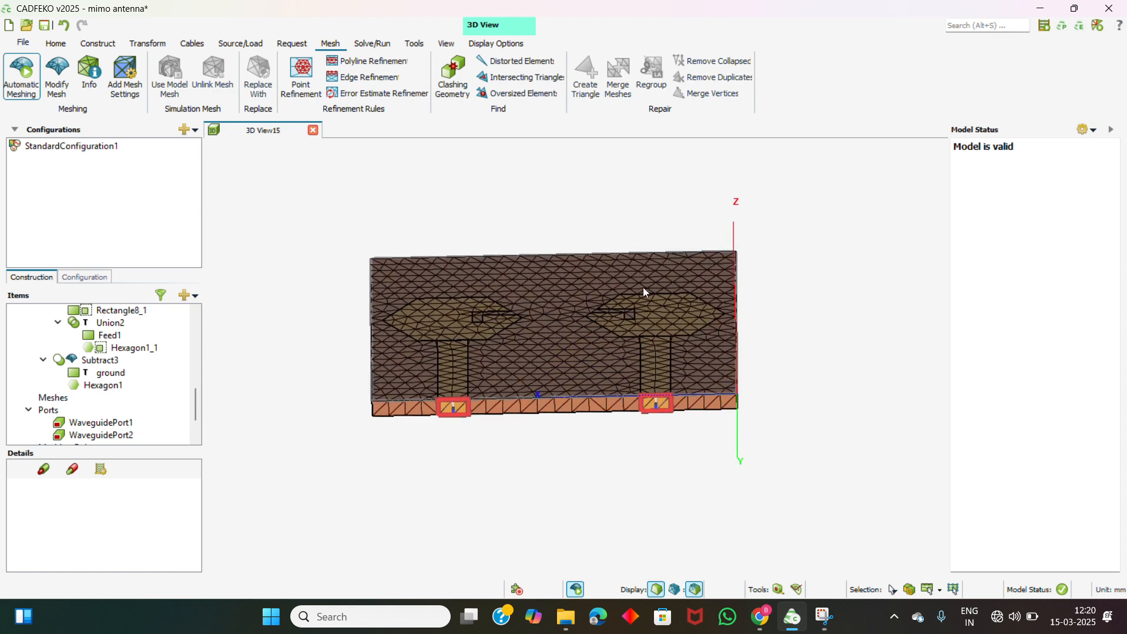
Check the solution frequency's linearly spaced range type, start and end frequencies and number of frequencies.
{"action": "left_click", "coordinate": [375, 44]}
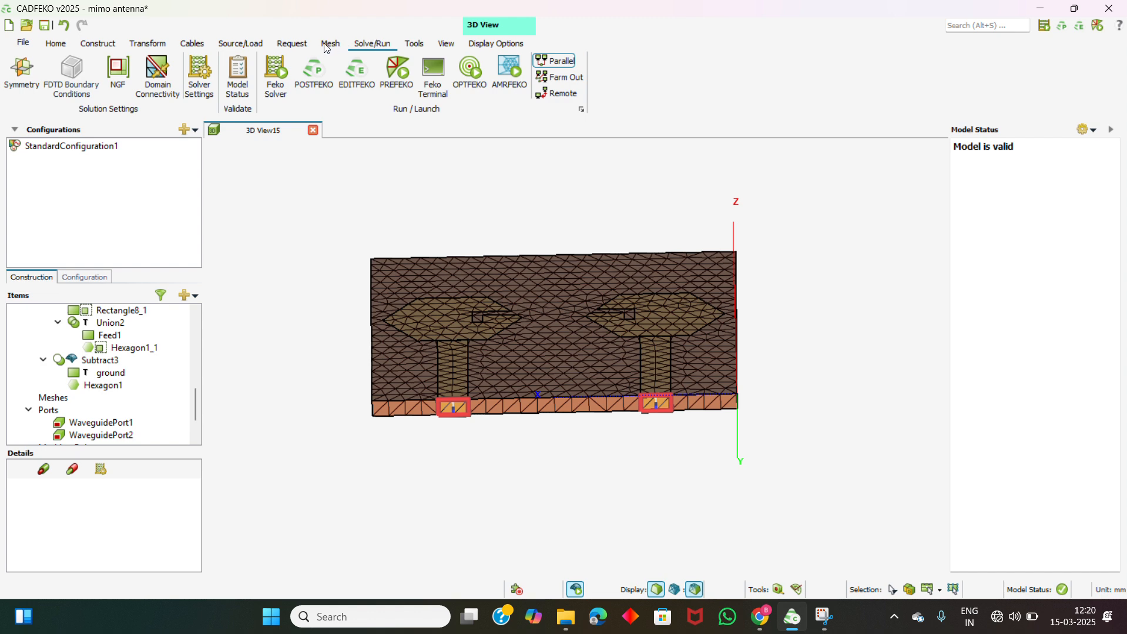
{"action": "left_click", "coordinate": [295, 45]}
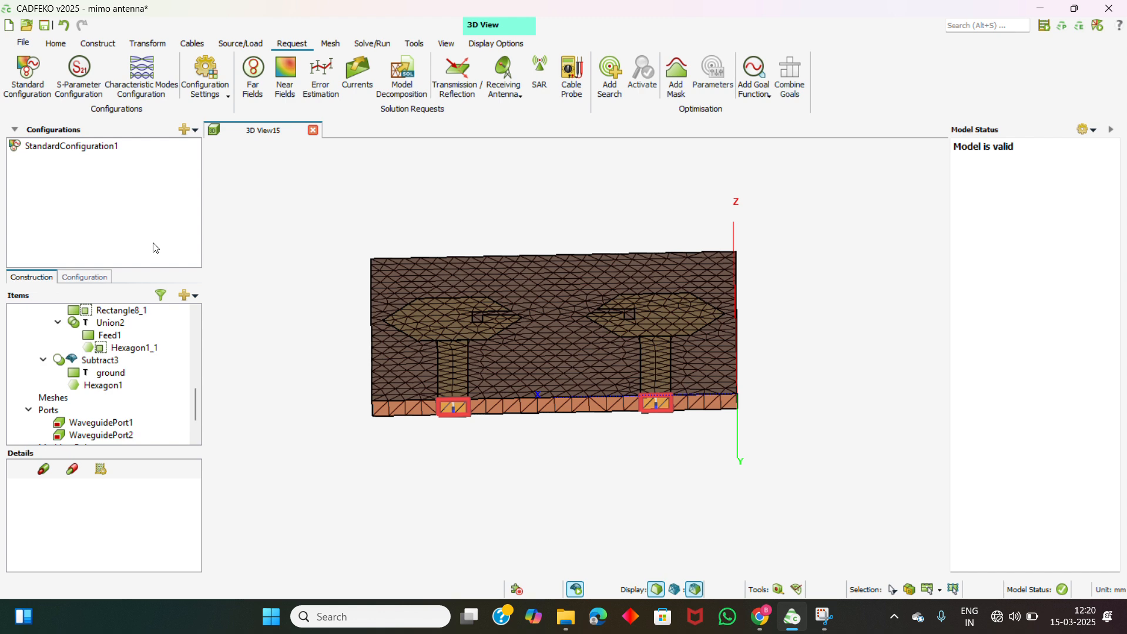
{"action": "left_click", "coordinate": [96, 277]}
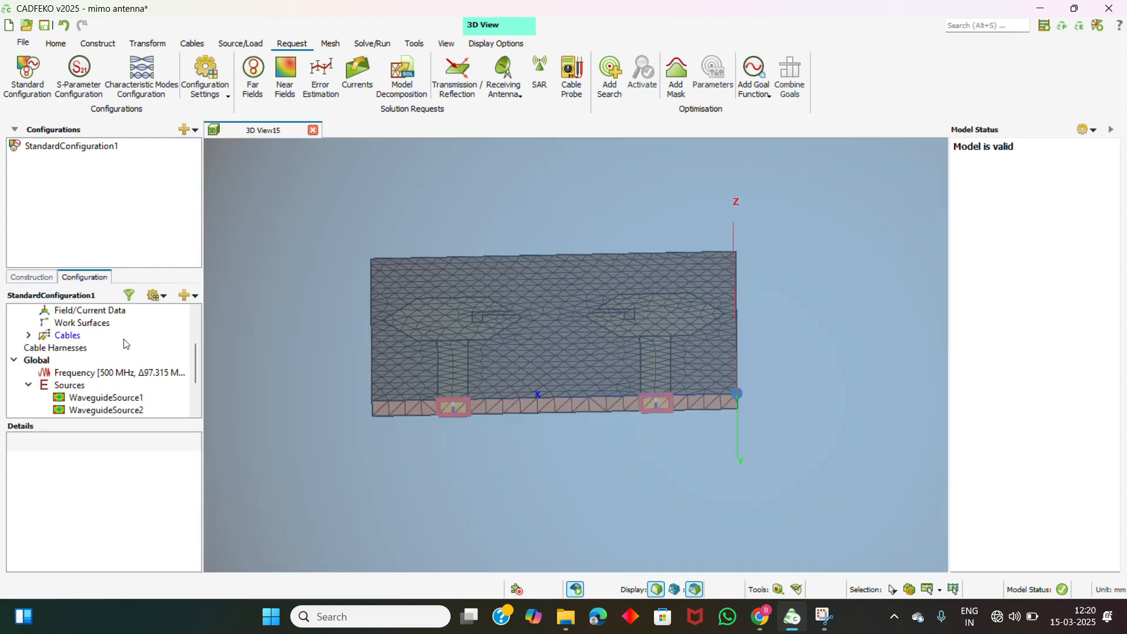
{"action": "left_click", "coordinate": [98, 374]}
{"action": "double_click", "coordinate": [98, 374]}
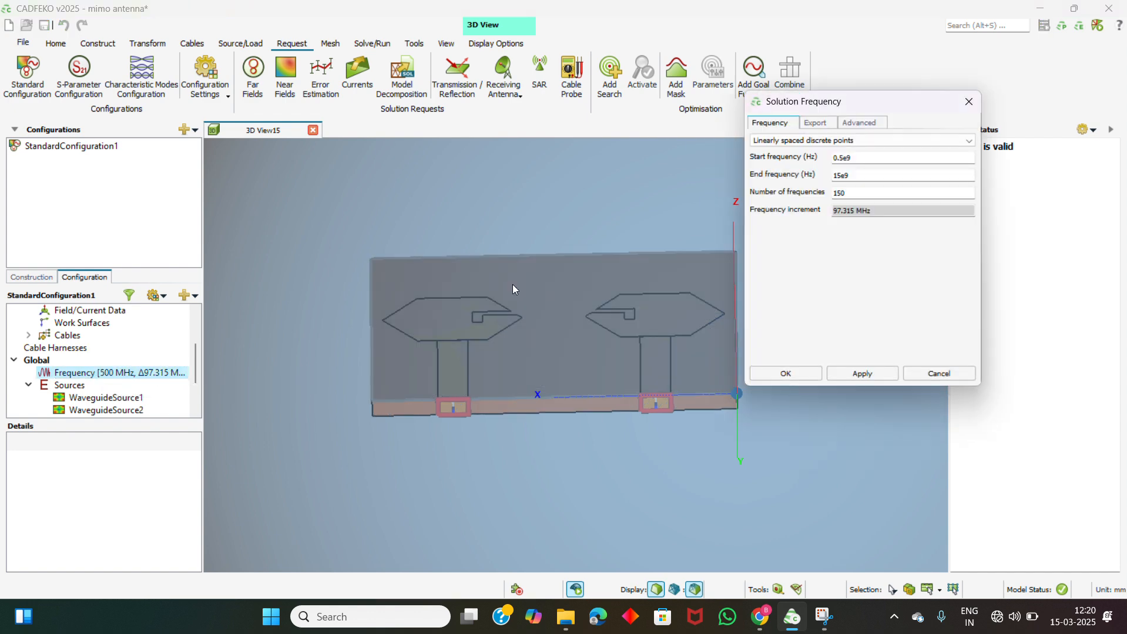
{"action": "left_click", "coordinate": [869, 140]}
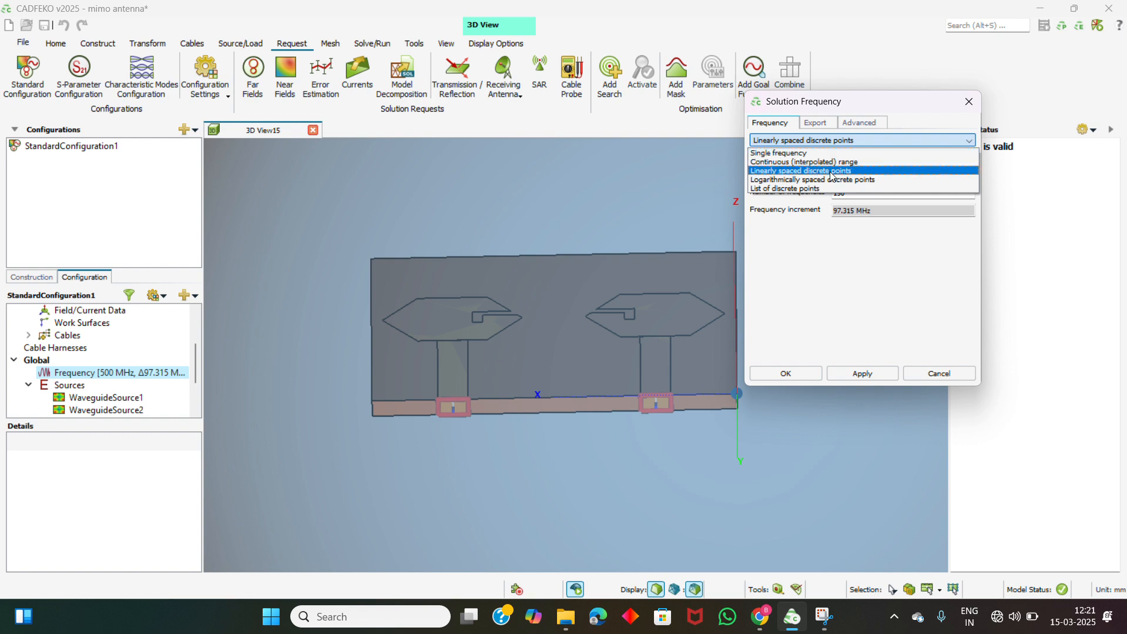
{"action": "left_click", "coordinate": [833, 171]}
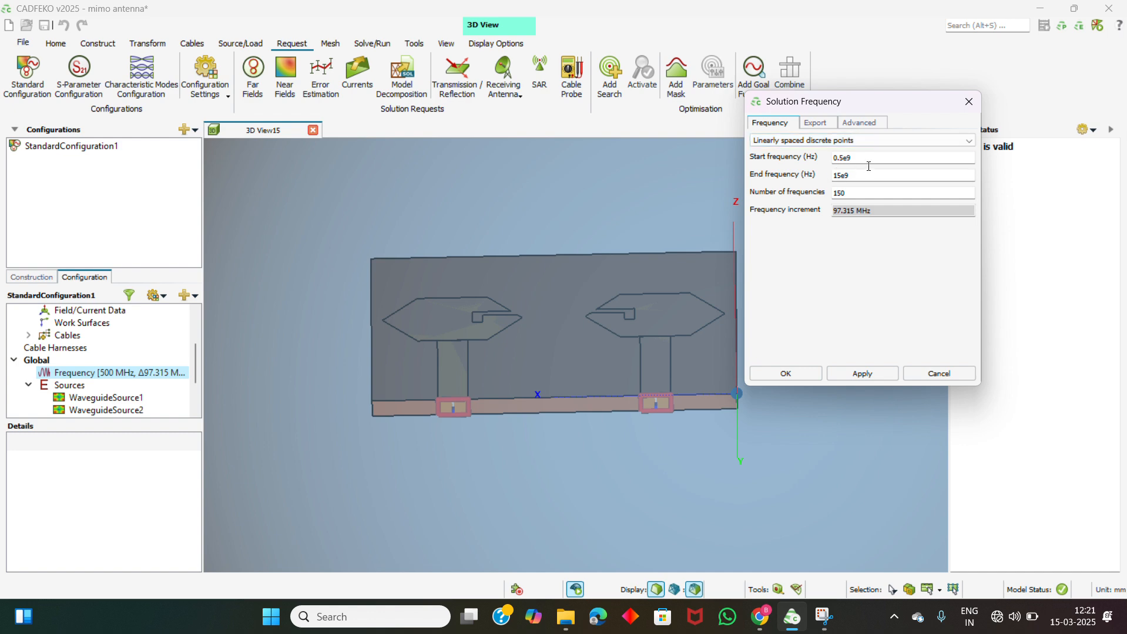
{"action": "left_click", "coordinate": [866, 161]}
{"action": "left_click", "coordinate": [873, 193]}
{"action": "left_click", "coordinate": [806, 374]}
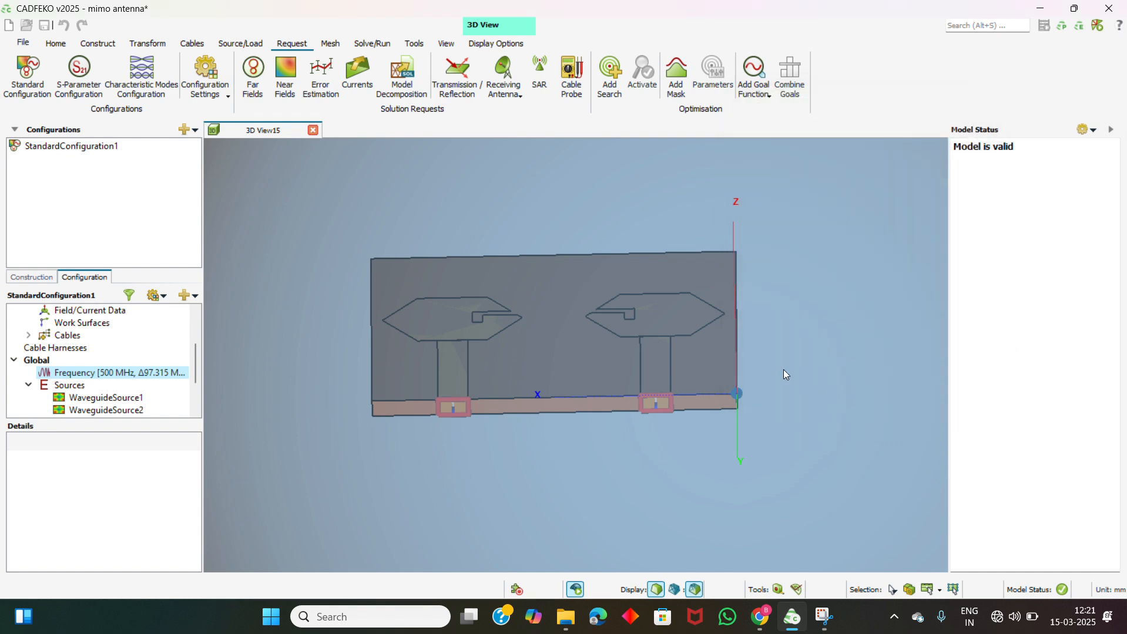
Open the mimo antenna results in POSTFEKO without saving the model changes.
{"action": "left_click", "coordinate": [363, 45]}
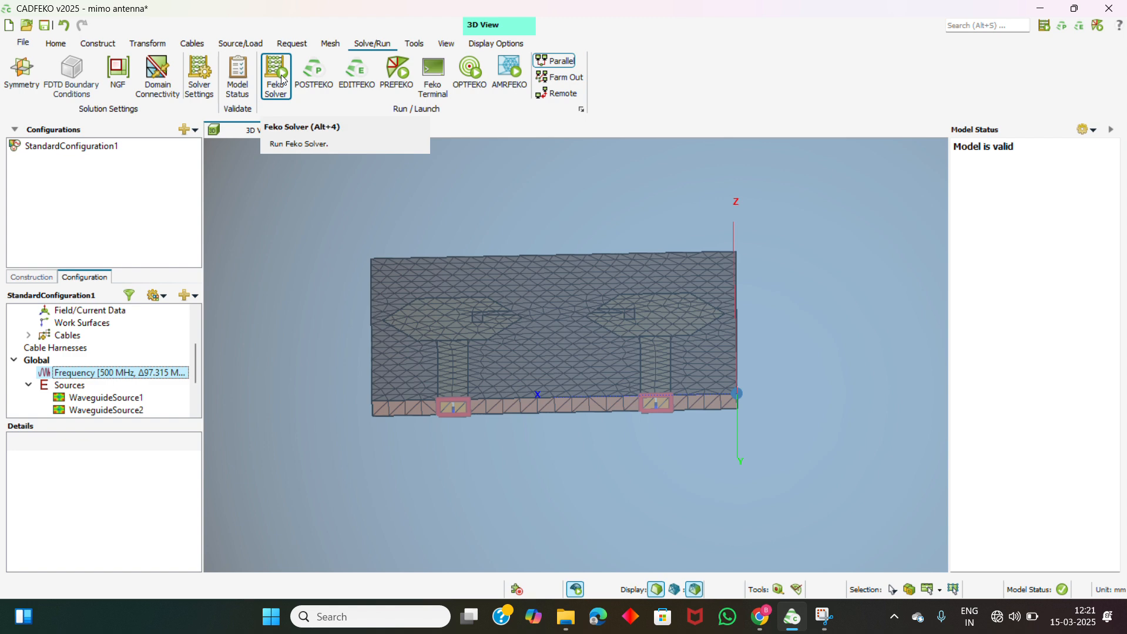
{"action": "left_click", "coordinate": [316, 74]}
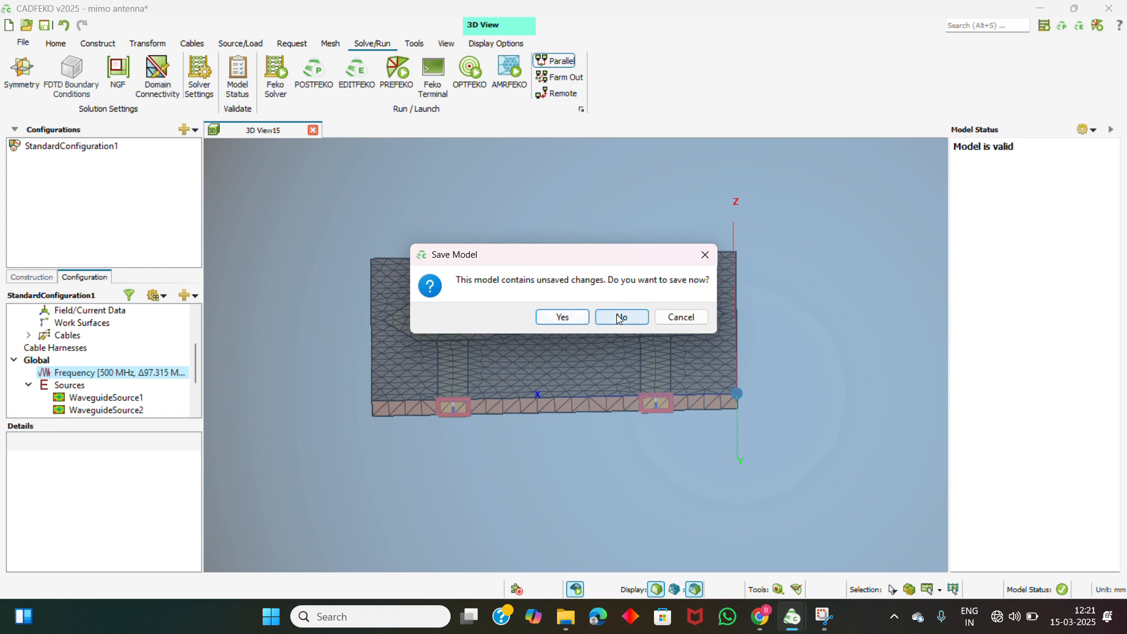
{"action": "left_click", "coordinate": [705, 255]}
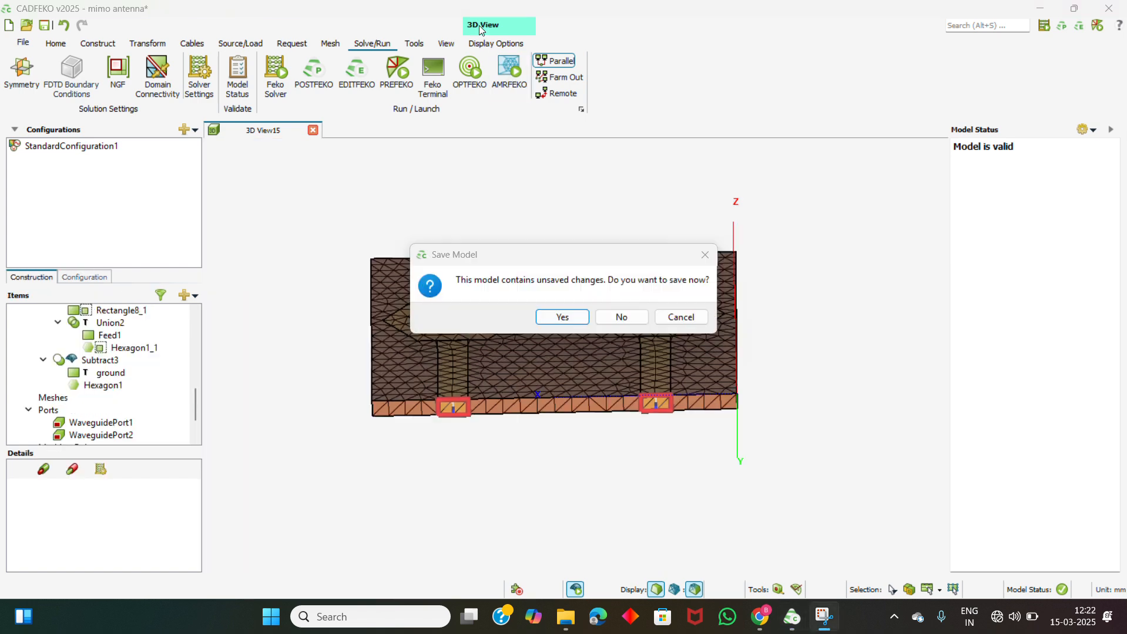
{"action": "left_click", "coordinate": [624, 320]}
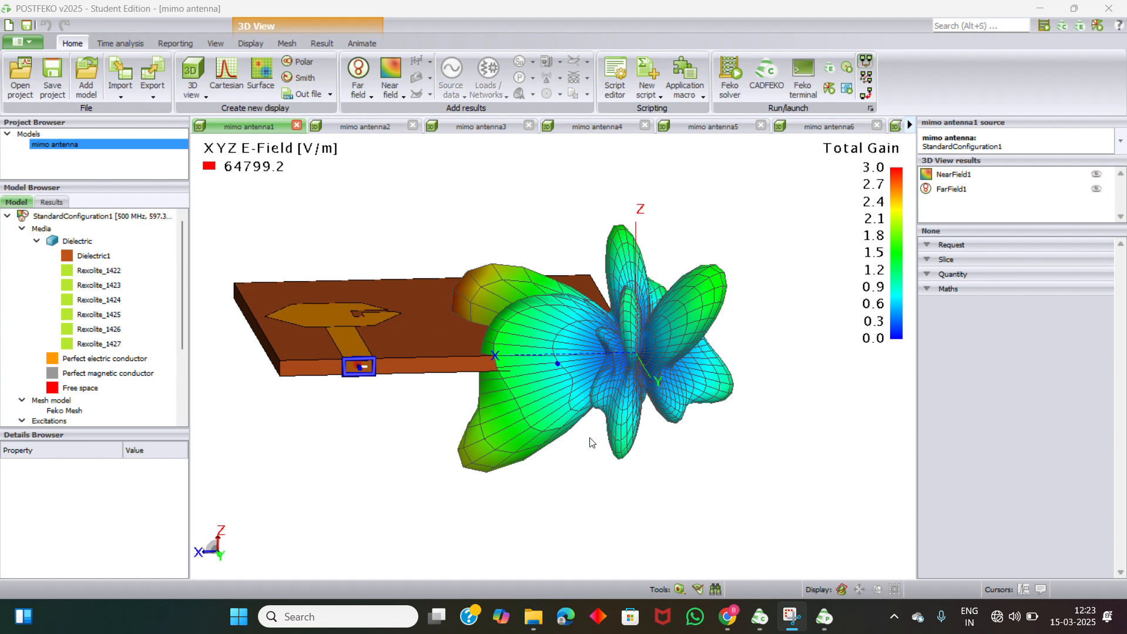
Examine the field and total gain patterns in the 3D views mimo antenna1 to mimo antenna4.
{"action": "mouse_move", "coordinate": [556, 431]}
{"action": "left_mouse_down"}
{"action": "mouse_move", "coordinate": [607, 433]}
{"action": "mouse_move", "coordinate": [541, 435]}
{"action": "left_mouse_up"}
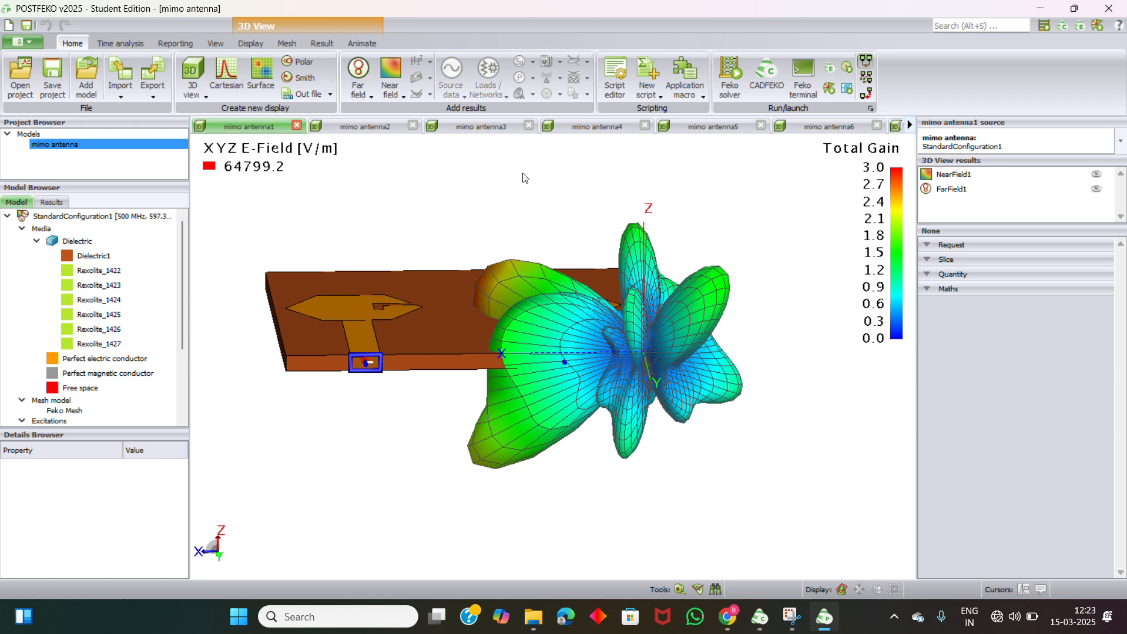
{"action": "left_click", "coordinate": [364, 131]}
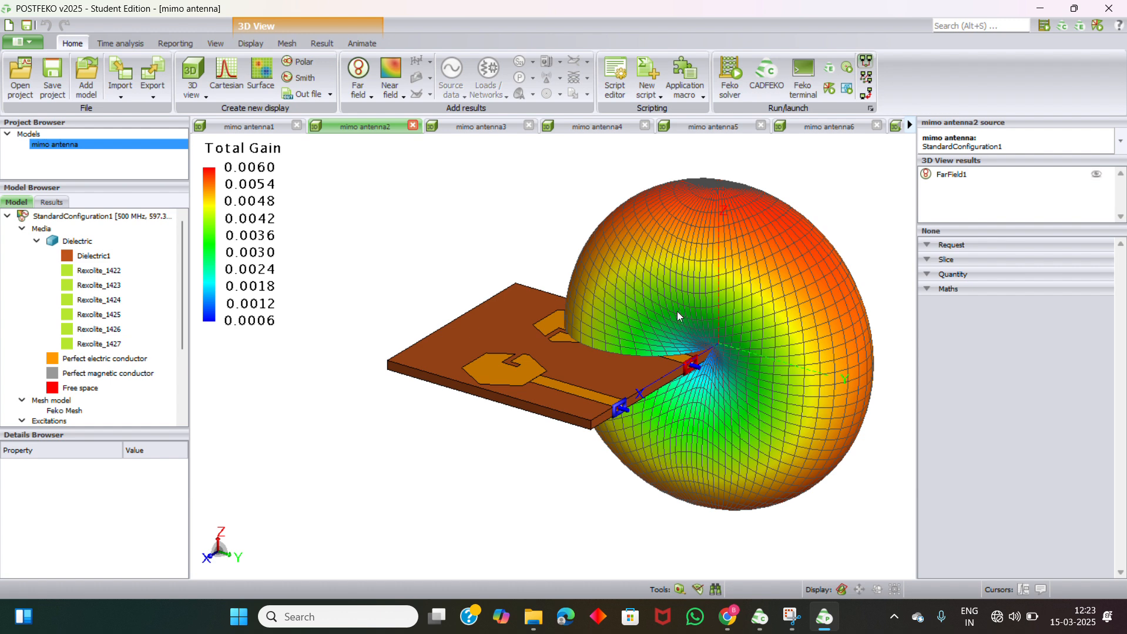
{"action": "left_click", "coordinate": [480, 130]}
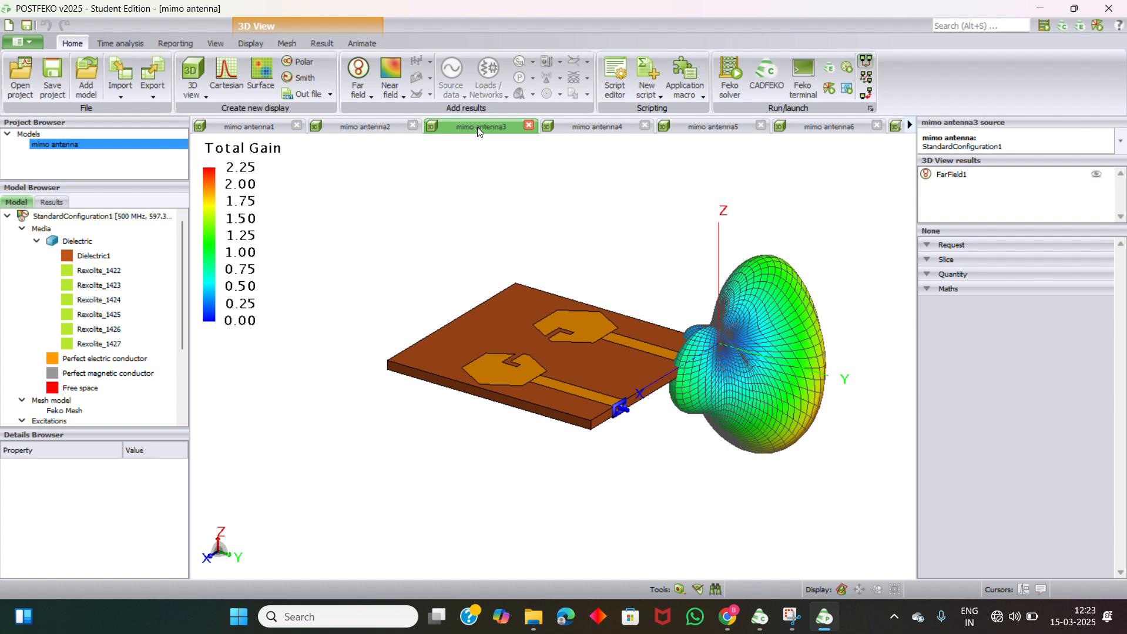
{"action": "left_click", "coordinate": [591, 128]}
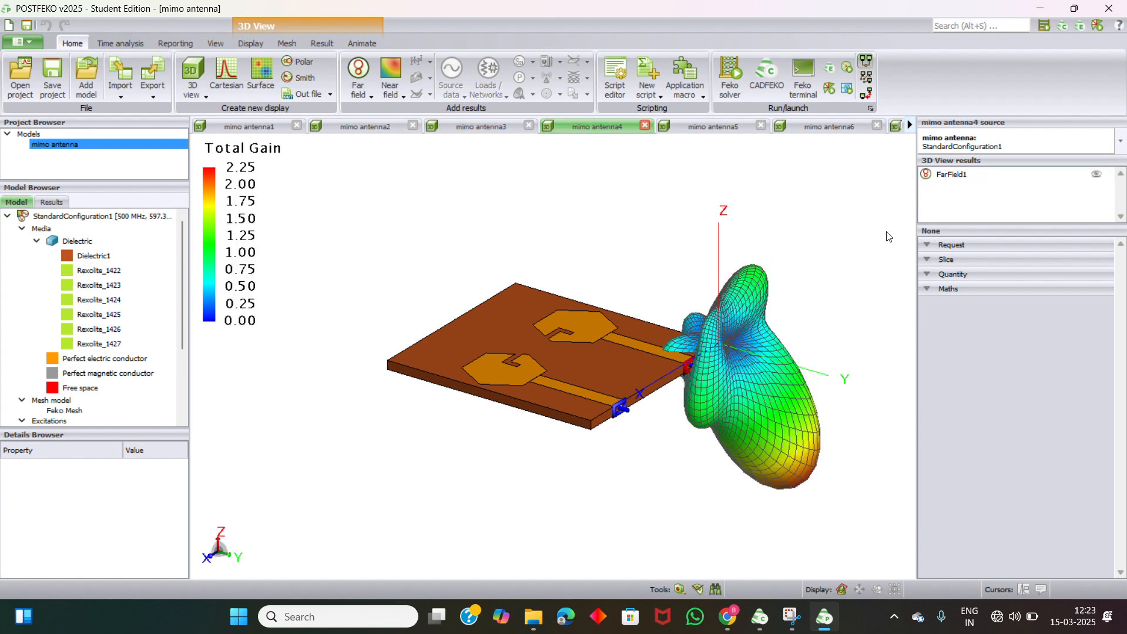
Check the plotted frequency of FarField1 in the mimo antenna4 and mimo antenna3 views.
{"action": "left_click", "coordinate": [718, 374]}
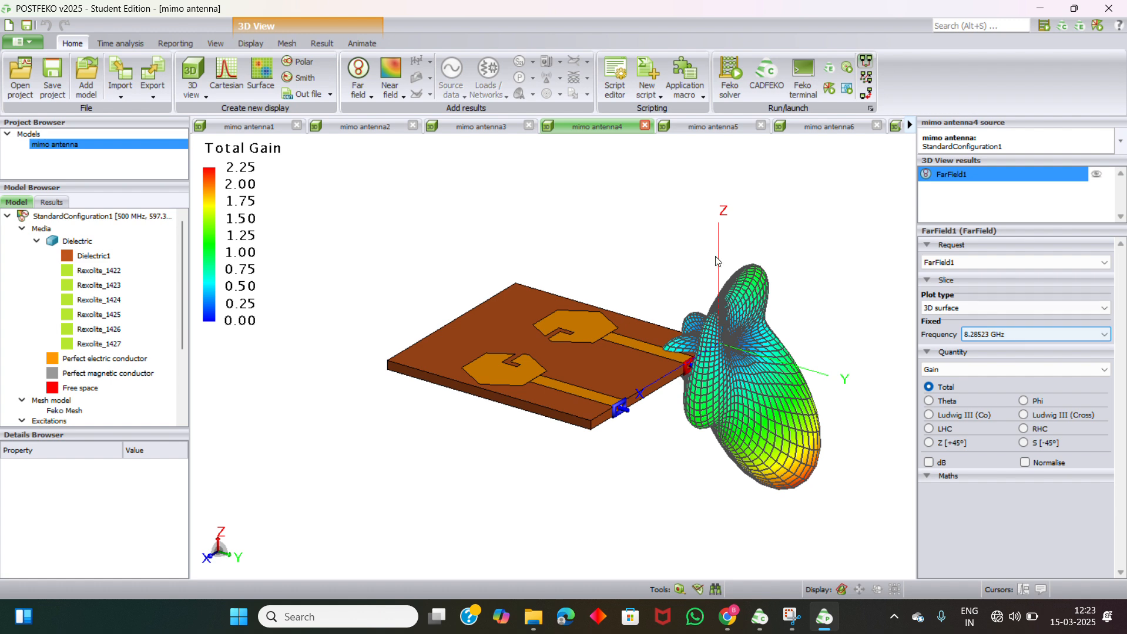
{"action": "left_click", "coordinate": [486, 127]}
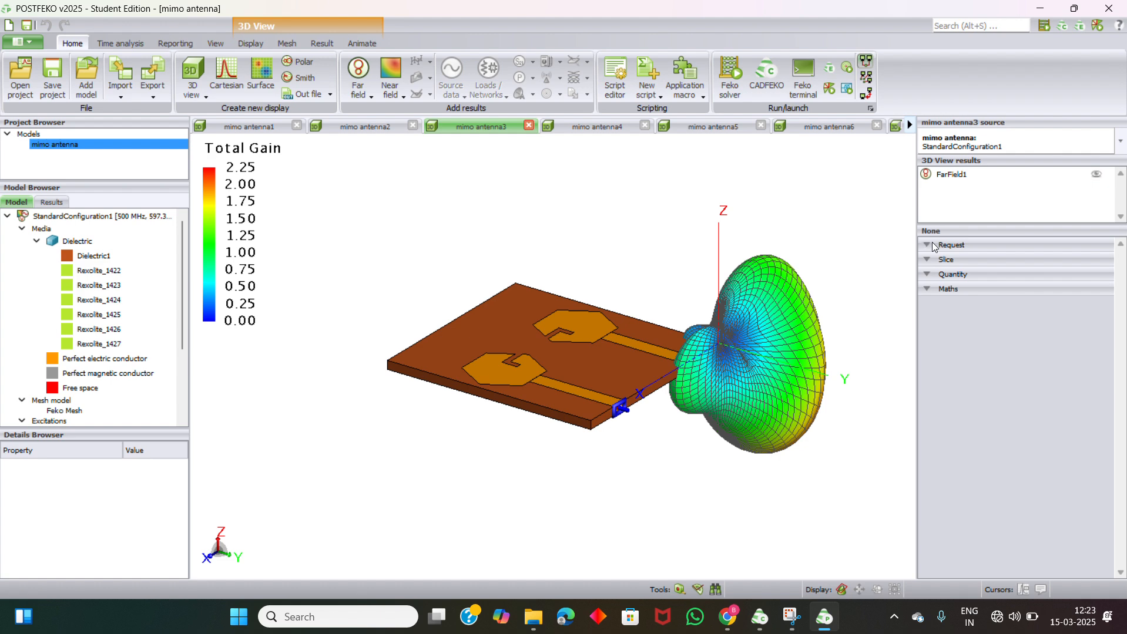
{"action": "left_click", "coordinate": [958, 175]}
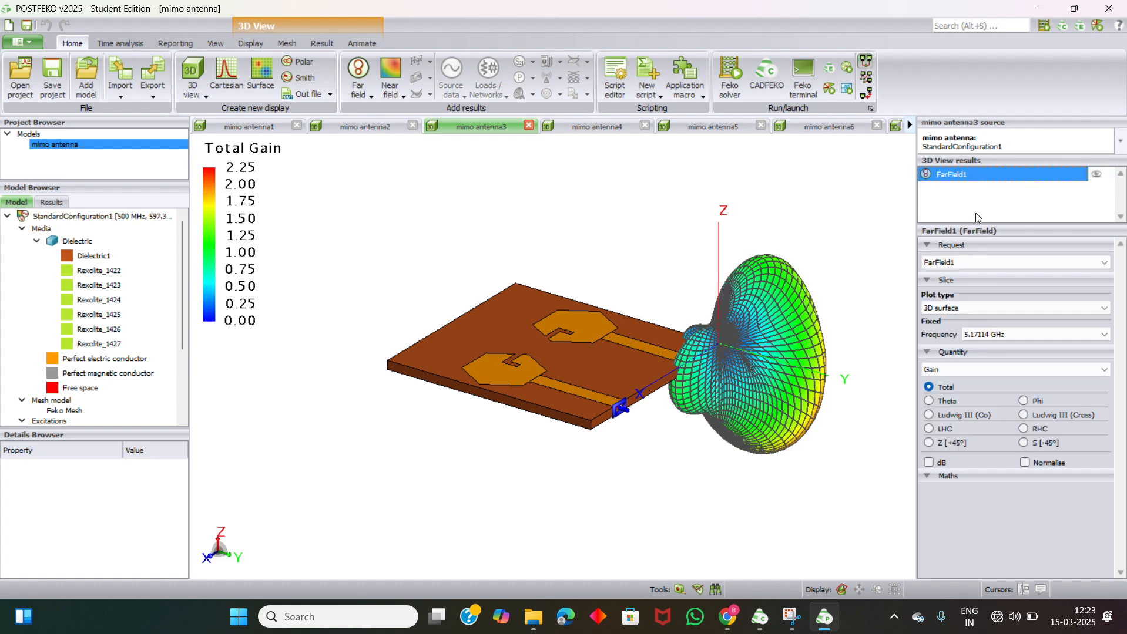
{"action": "left_click", "coordinate": [1018, 334]}
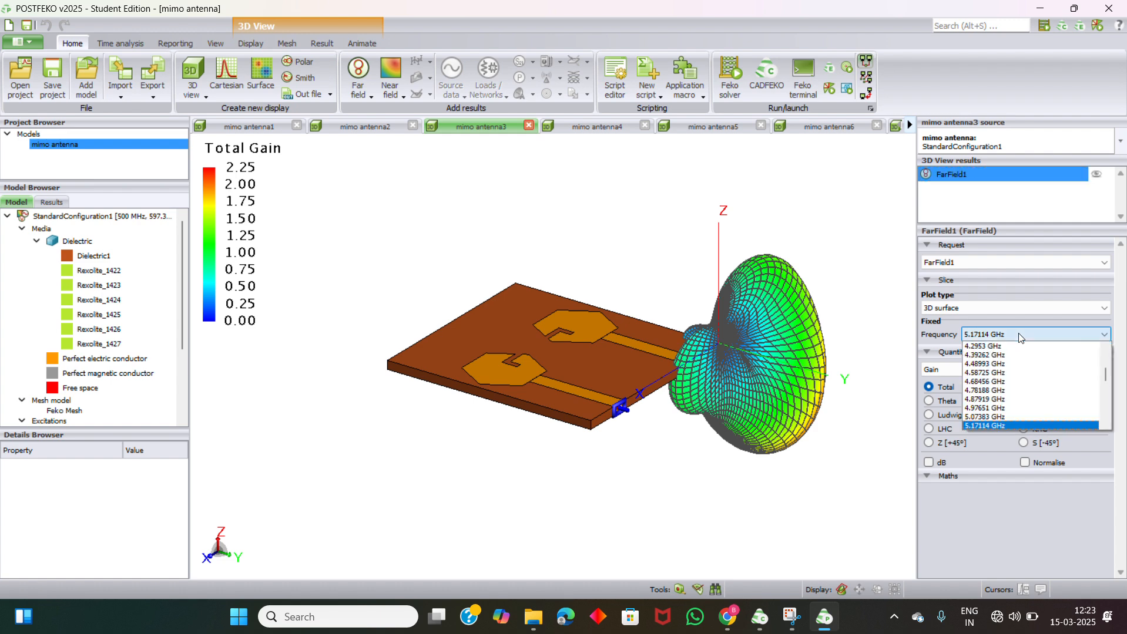
{"action": "left_click", "coordinate": [1019, 334]}
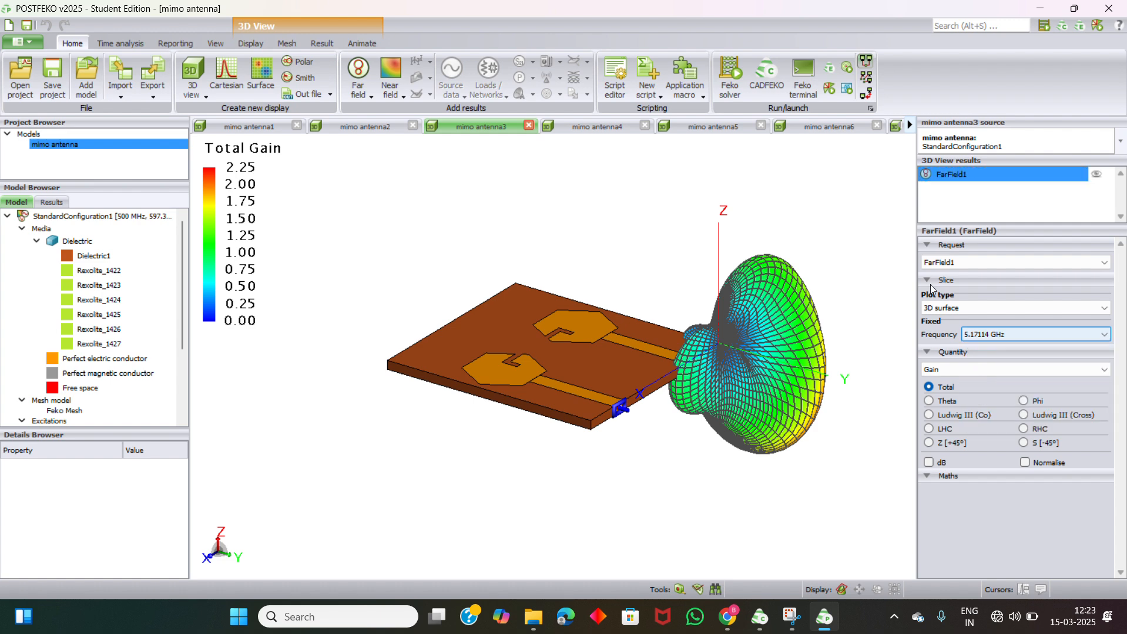
Check the plotted frequency of FarField1 in the mimo antenna2 view, and go through the remaining 3D views to Polar graph1.
{"action": "left_click", "coordinate": [367, 127]}
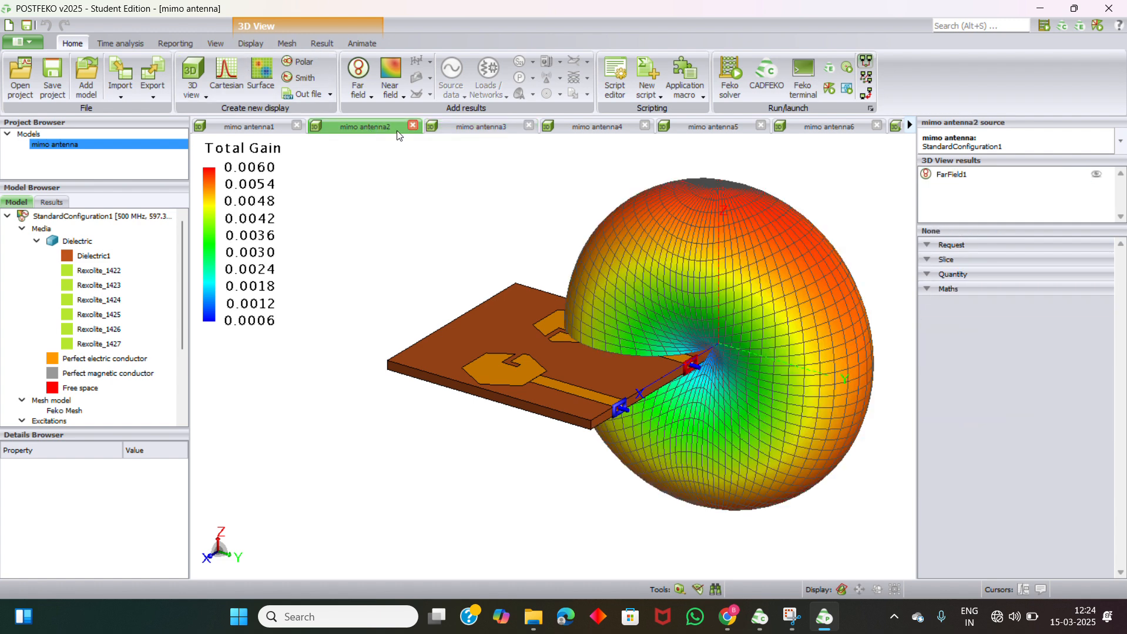
{"action": "left_click", "coordinate": [987, 175]}
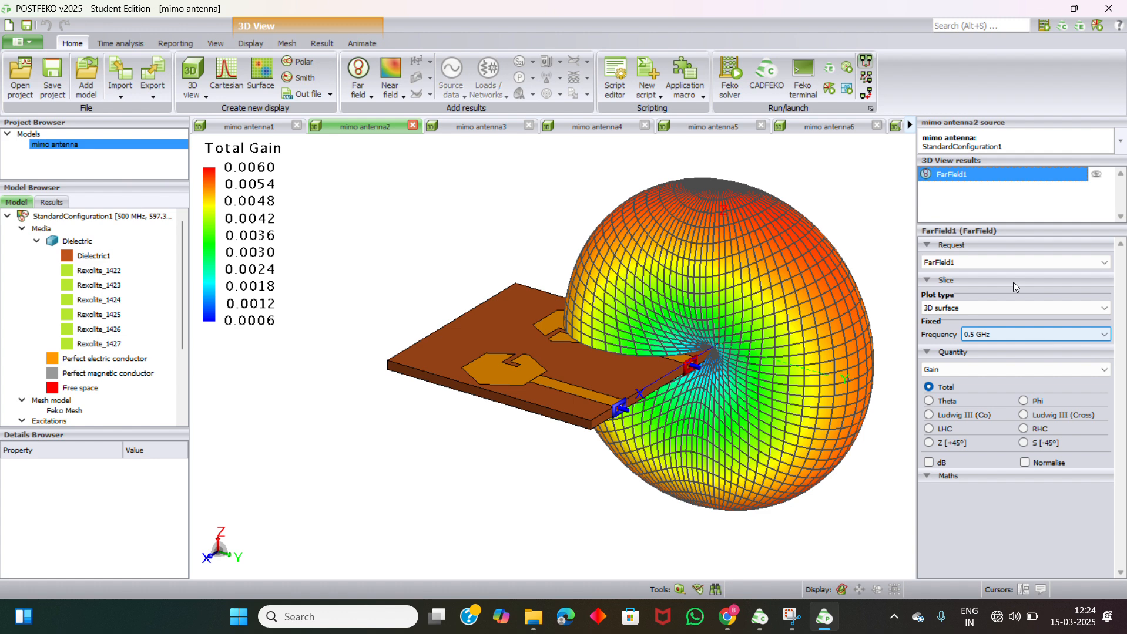
{"action": "scroll", "coordinate": [839, 125], "scroll_direction": "down", "scroll_amount": 8}
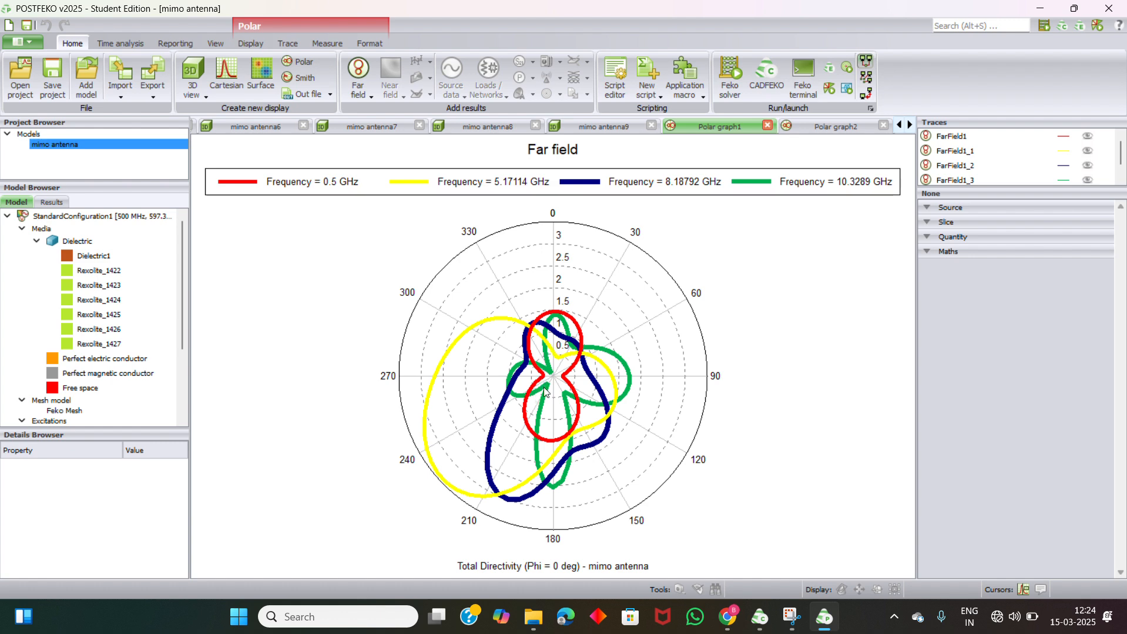
Examine Polar graph2, the two FarField1 total gain surface plots and the WaveguideSource1 reflection coefficient curve in Cartesian graph1.
{"action": "left_click", "coordinate": [827, 124]}
{"action": "left_click", "coordinate": [826, 124]}
{"action": "left_click", "coordinate": [826, 124]}
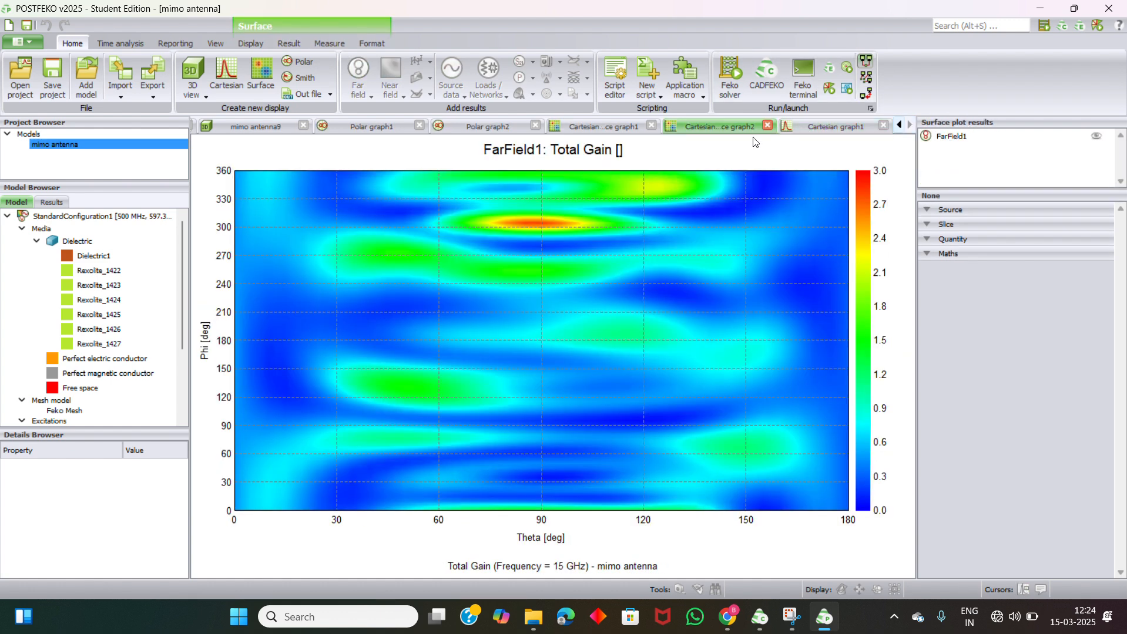
{"action": "left_click", "coordinate": [595, 129]}
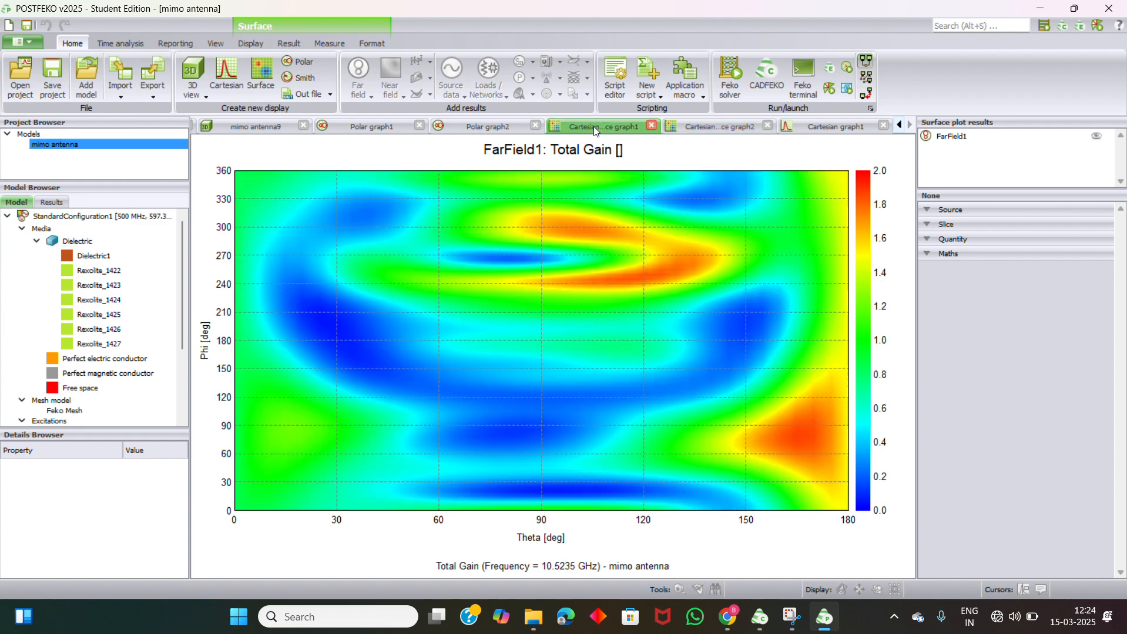
{"action": "left_click", "coordinate": [714, 125]}
{"action": "left_click", "coordinate": [824, 127]}
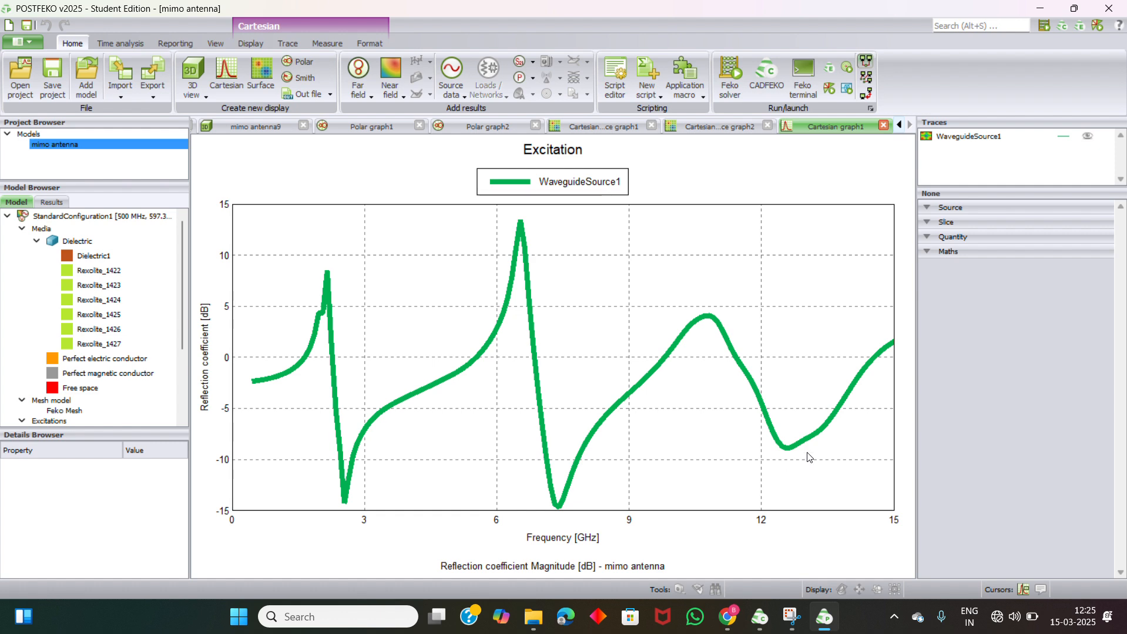
{"action": "left_click", "coordinate": [844, 442]}
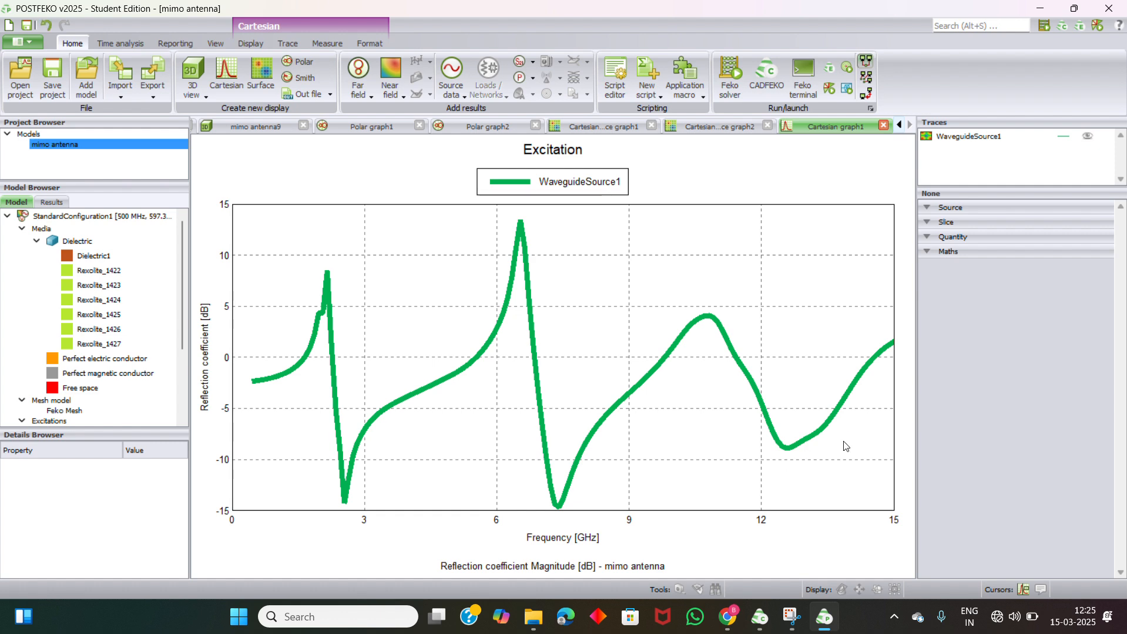